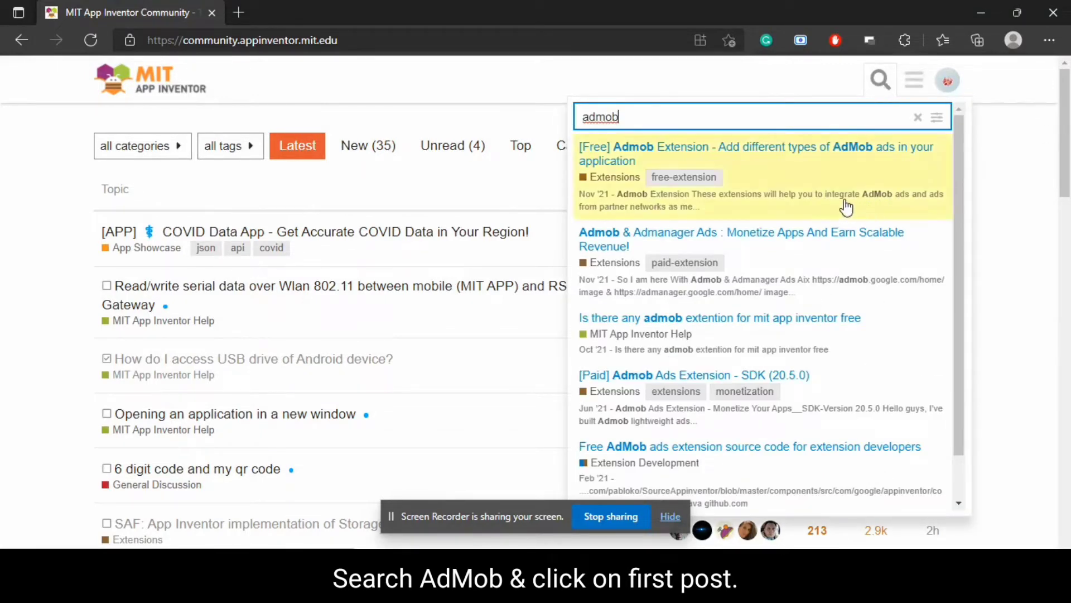
- Open the [Free] Admob Extension post, and sign in to ai2.appinventor.mit.edu in a new tab with the first listed Google account
{"action": "left_click", "coordinate": [846, 207]}
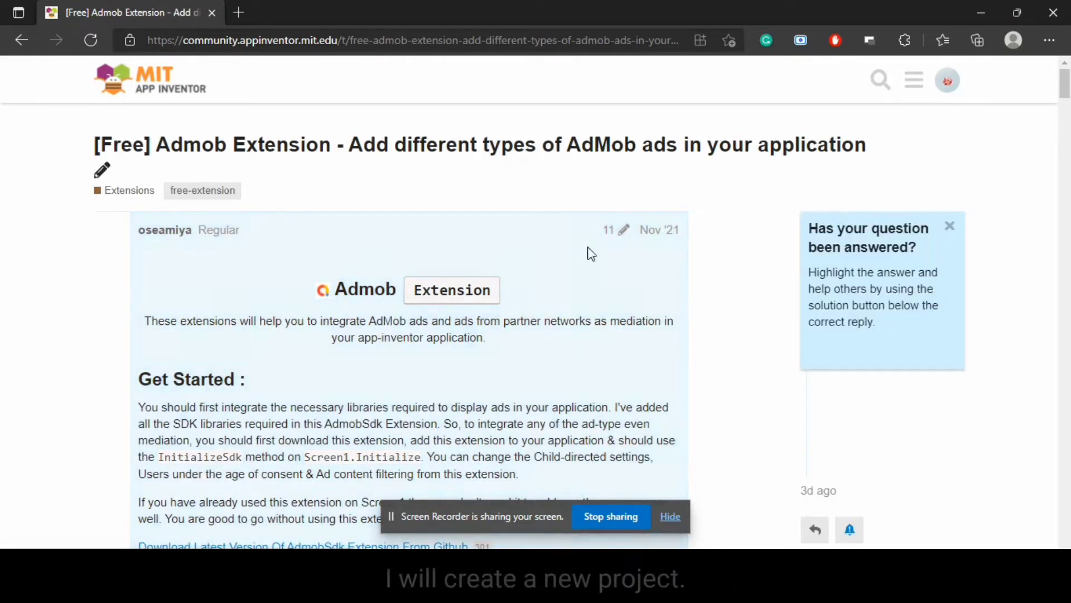
{"action": "left_click", "coordinate": [239, 12]}
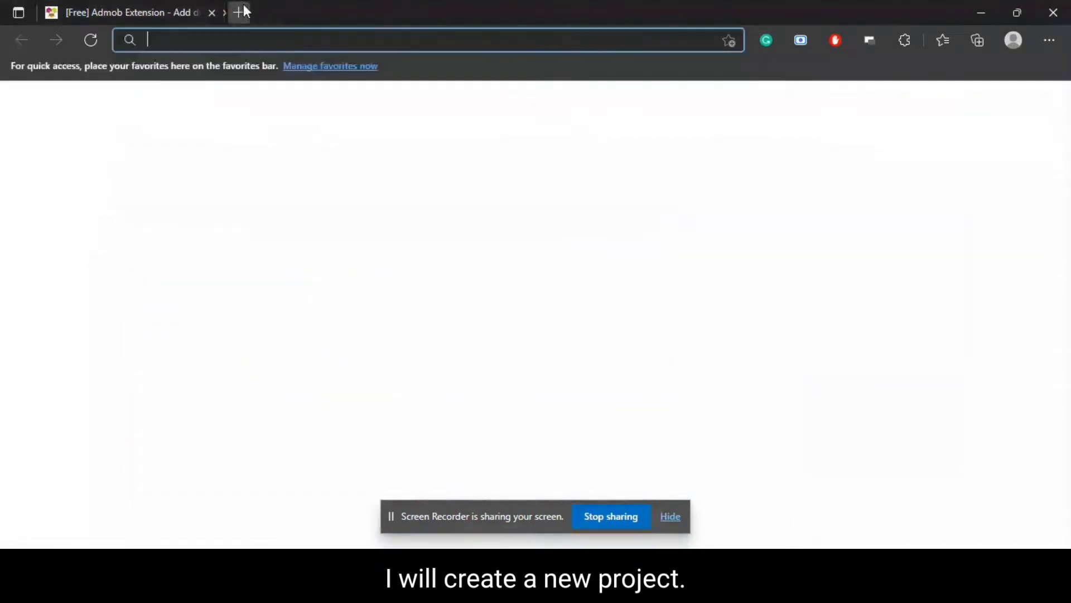
{"action": "type", "text": "ai2.appinventor.mit.edu"}
{"action": "key", "text": "Return"}
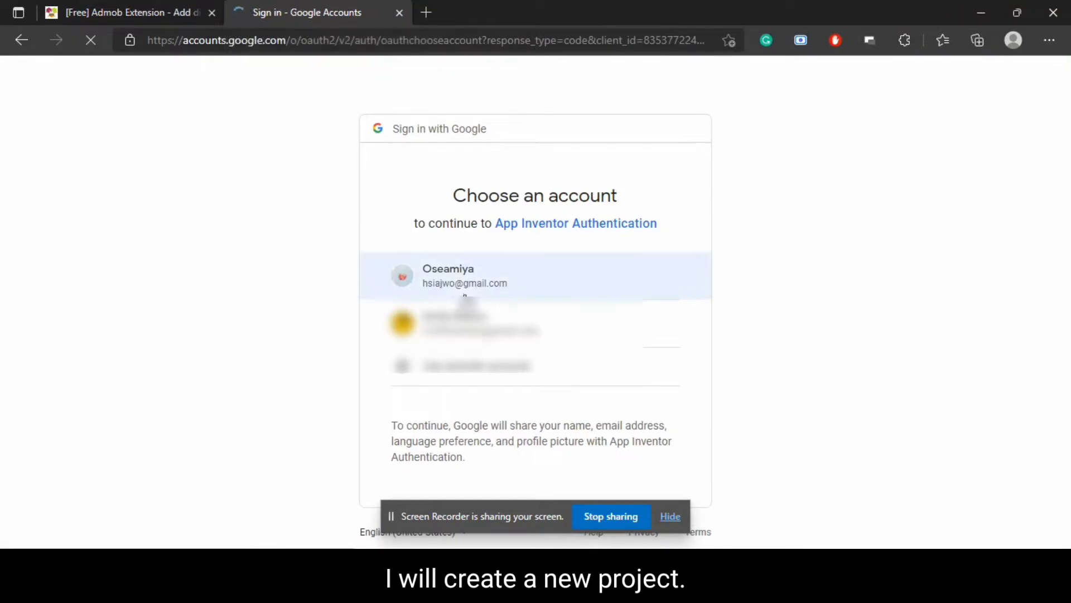
{"action": "left_click", "coordinate": [462, 286]}
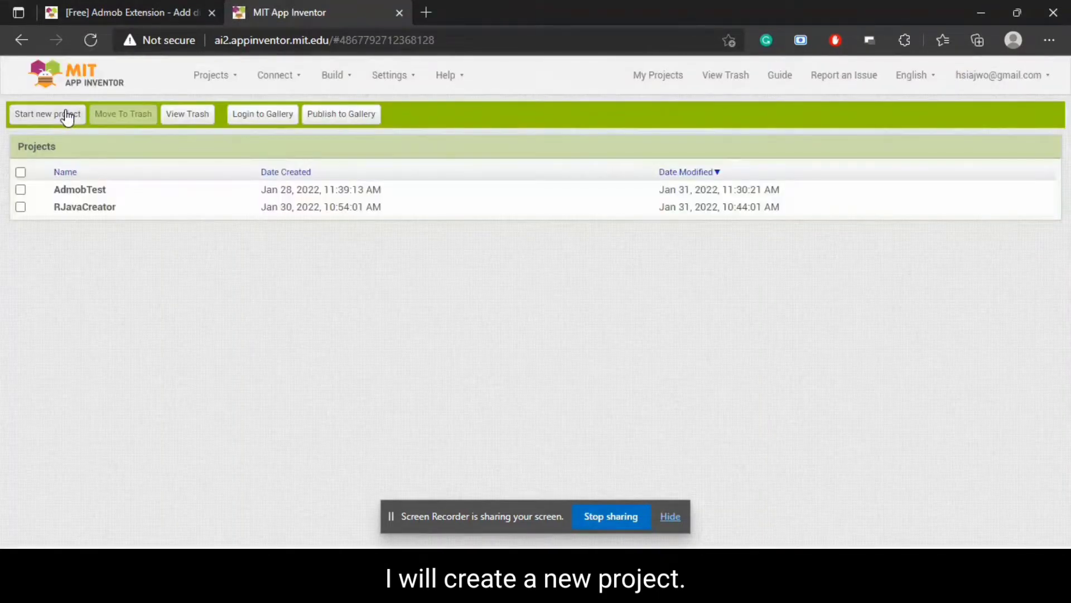
- Create a new App Inventor project named FacebookAds
{"action": "left_click", "coordinate": [67, 116]}
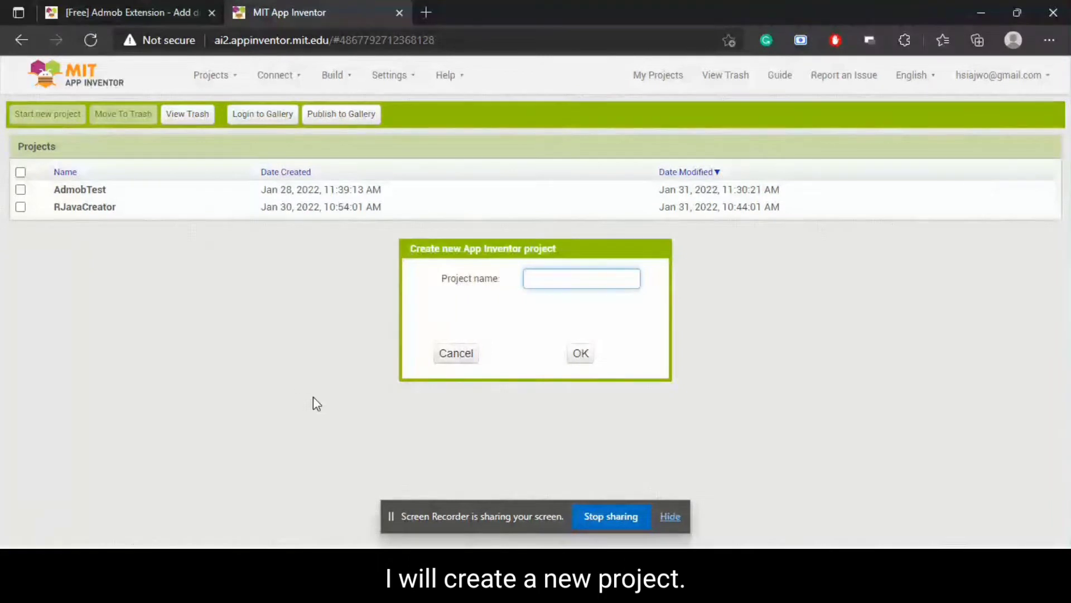
{"action": "type", "text": "FacebookAds"}
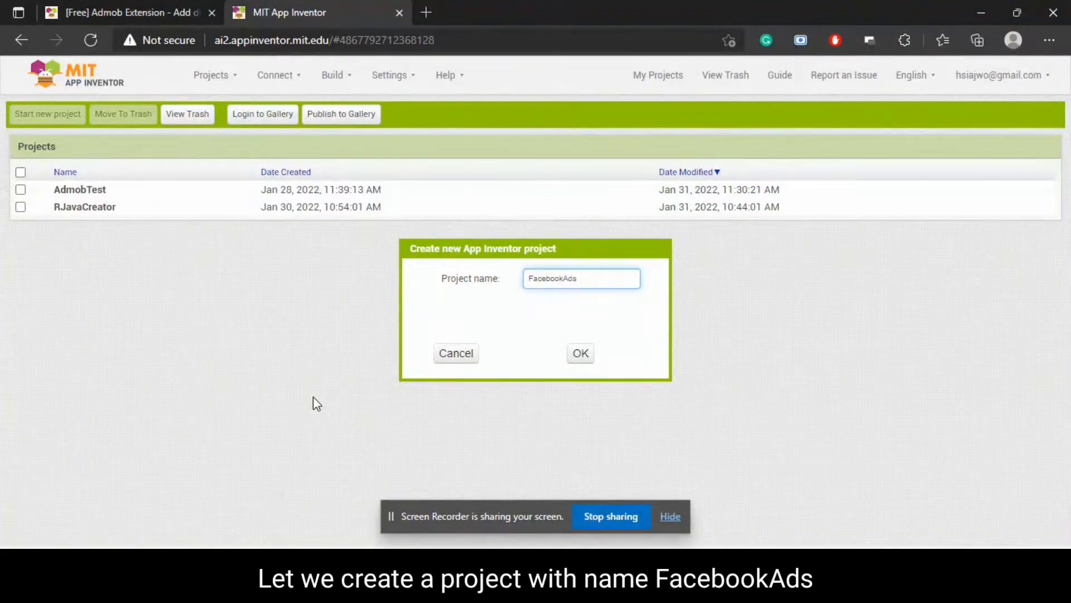
{"action": "left_click", "coordinate": [592, 359]}
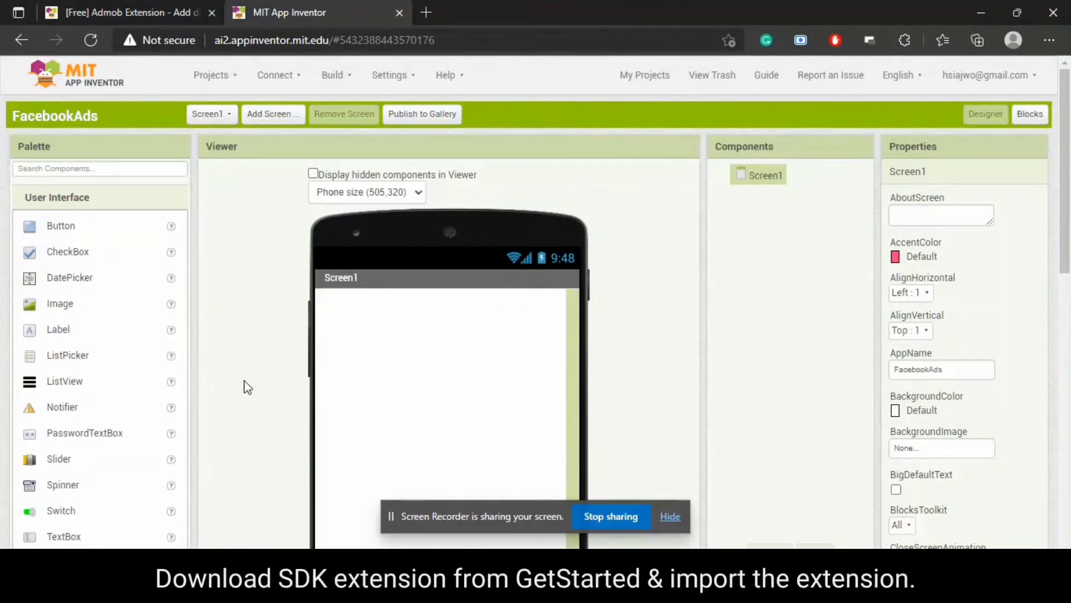
- Download the latest AdmobSdk extension from the Get Started section of the Admob Extension forum post
{"action": "left_click", "coordinate": [139, 7]}
{"action": "scroll", "coordinate": [472, 384], "scroll_direction": "down", "scroll_amount": 2}
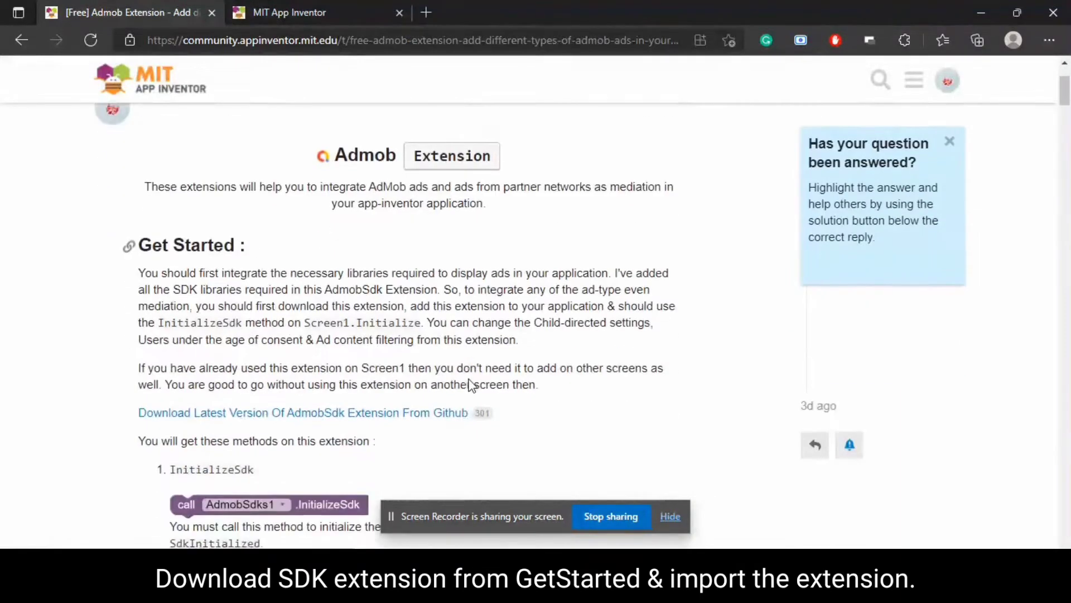
{"action": "scroll", "coordinate": [472, 384], "scroll_direction": "down", "scroll_amount": 2}
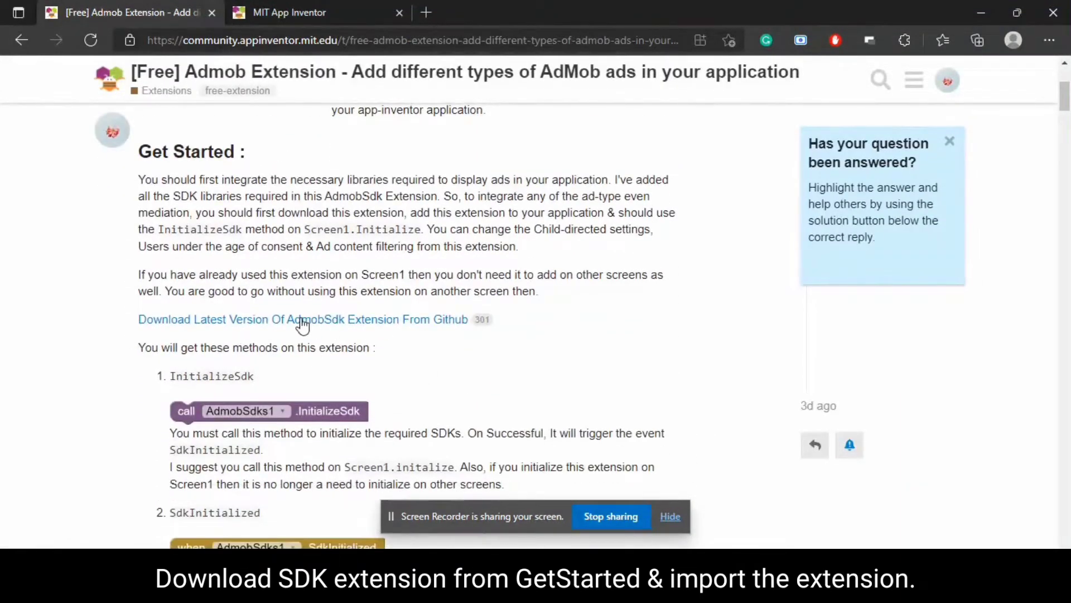
{"action": "left_click", "coordinate": [302, 323]}
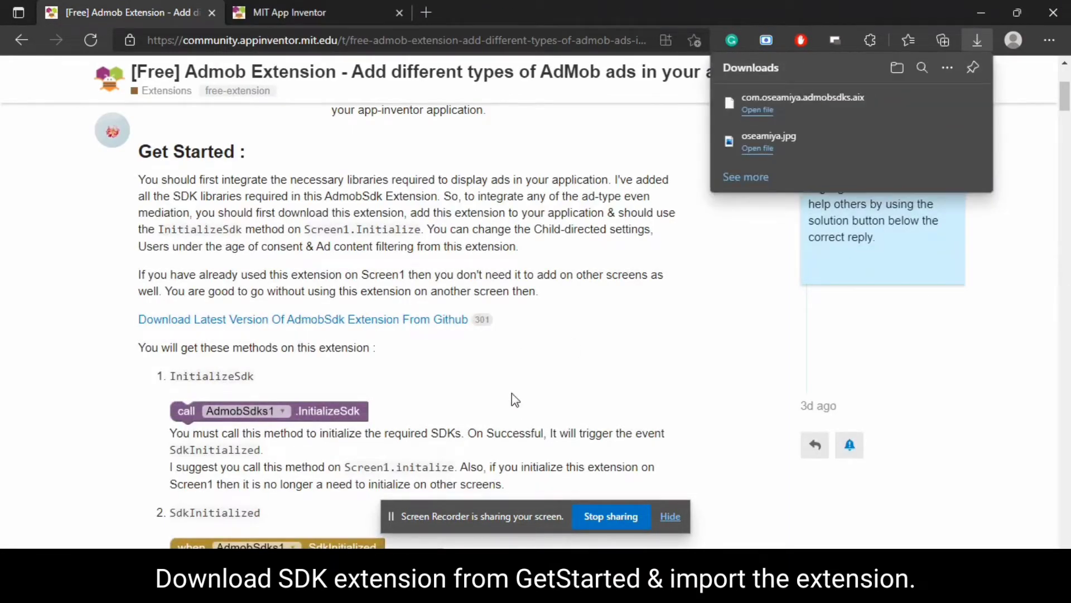
{"action": "scroll", "coordinate": [511, 393], "scroll_direction": "down", "scroll_amount": 5}
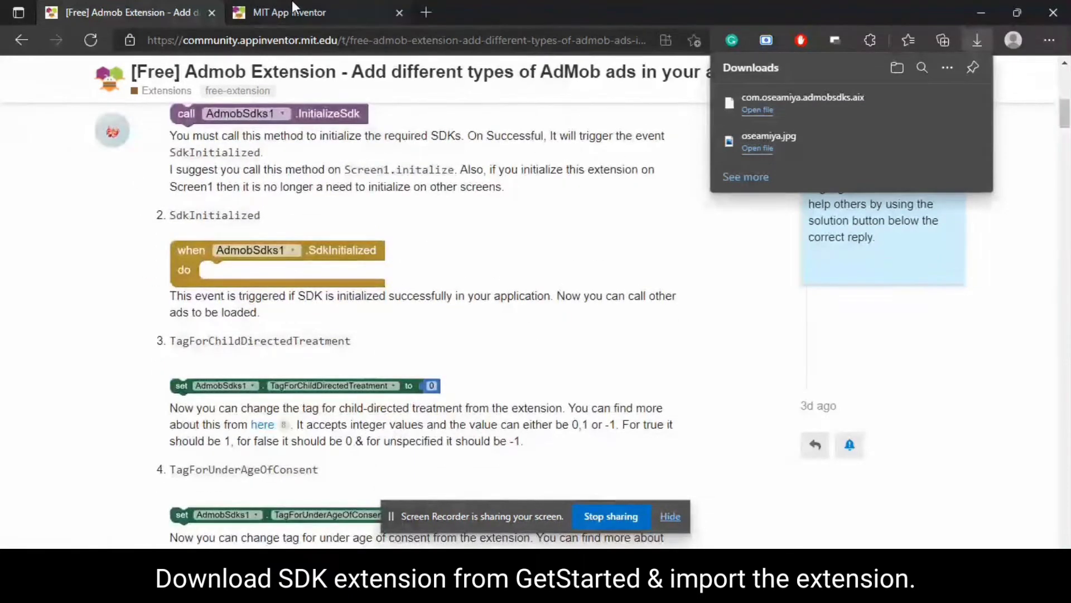
- Import the downloaded com.oseamiya.admobsdks.aix extension into the FacebookAds project and add the AdmobSdks component to Screen1
{"action": "left_click", "coordinate": [293, 5]}
{"action": "scroll", "coordinate": [78, 316], "scroll_direction": "down", "scroll_amount": 10}
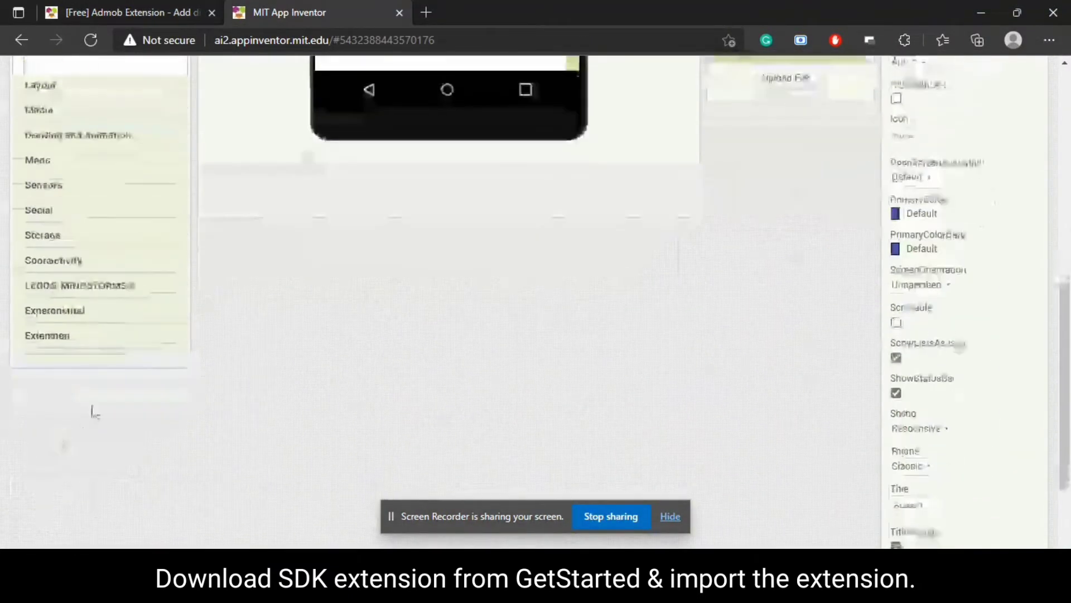
{"action": "left_click", "coordinate": [71, 336]}
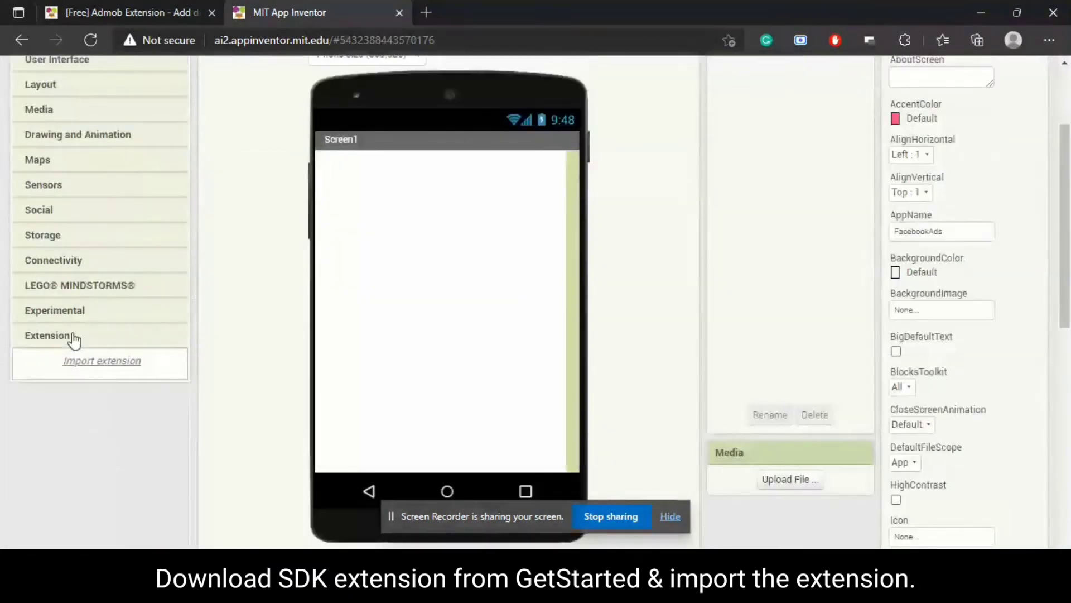
{"action": "left_click", "coordinate": [117, 363]}
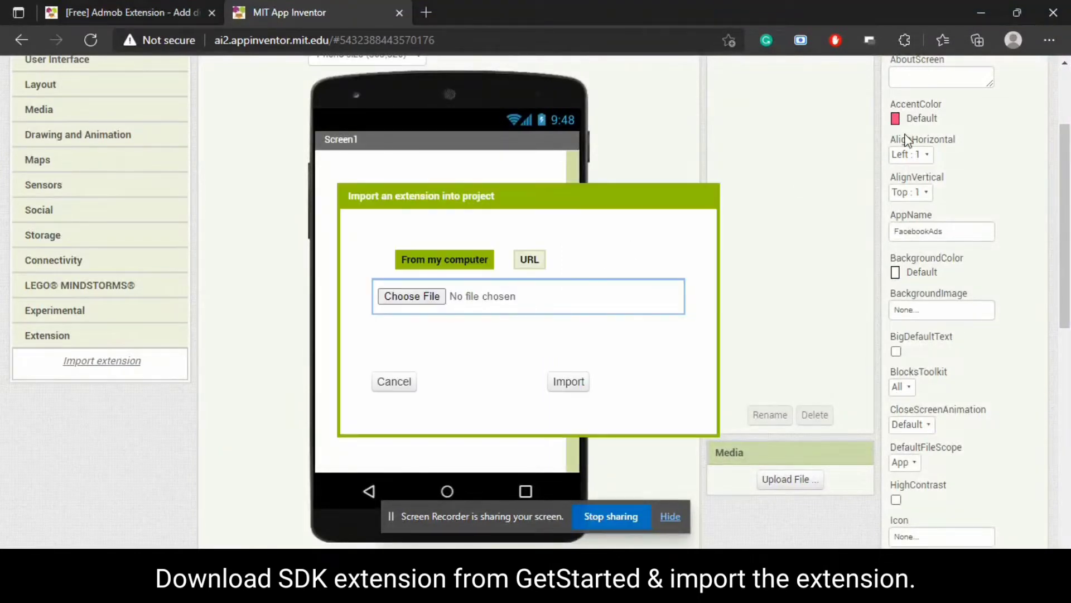
{"action": "left_click", "coordinate": [1049, 40]}
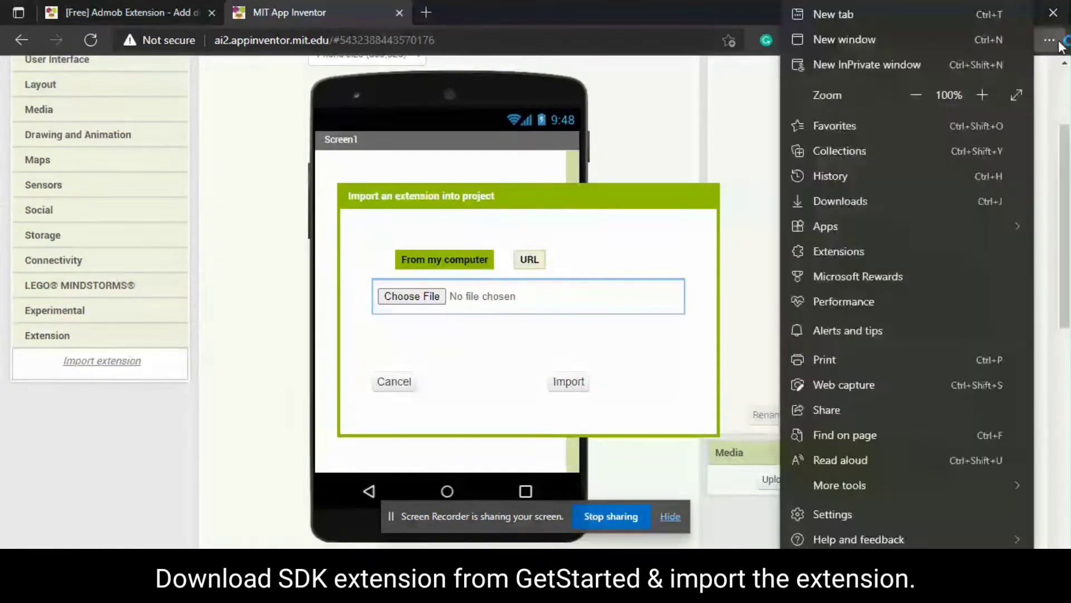
{"action": "left_click", "coordinate": [842, 200]}
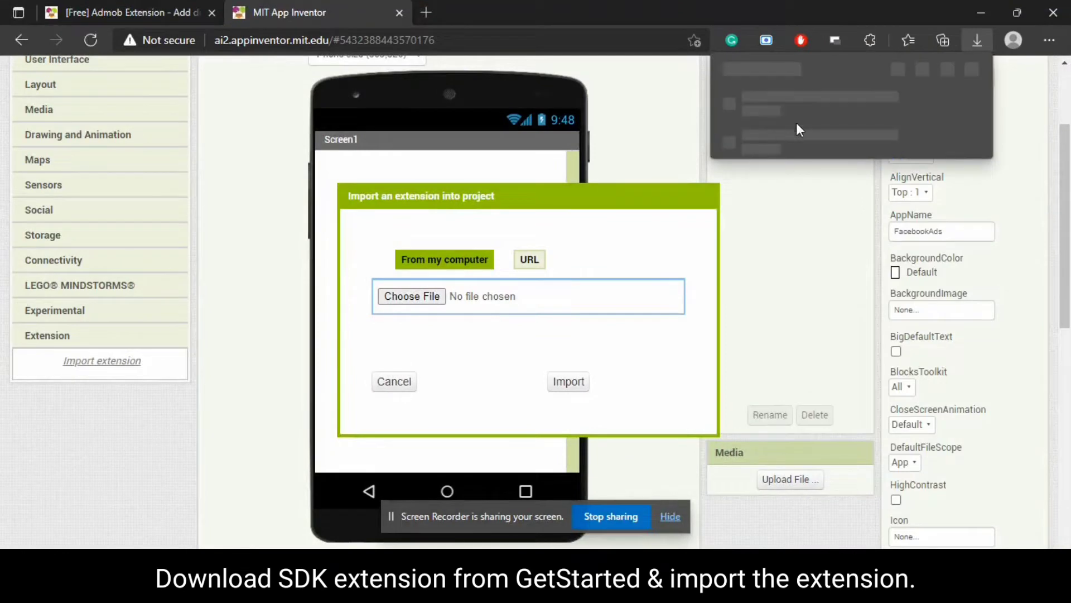
{"action": "left_click_drag", "start_coordinate": [797, 105], "coordinate": [461, 308]}
{"action": "left_click", "coordinate": [589, 381]}
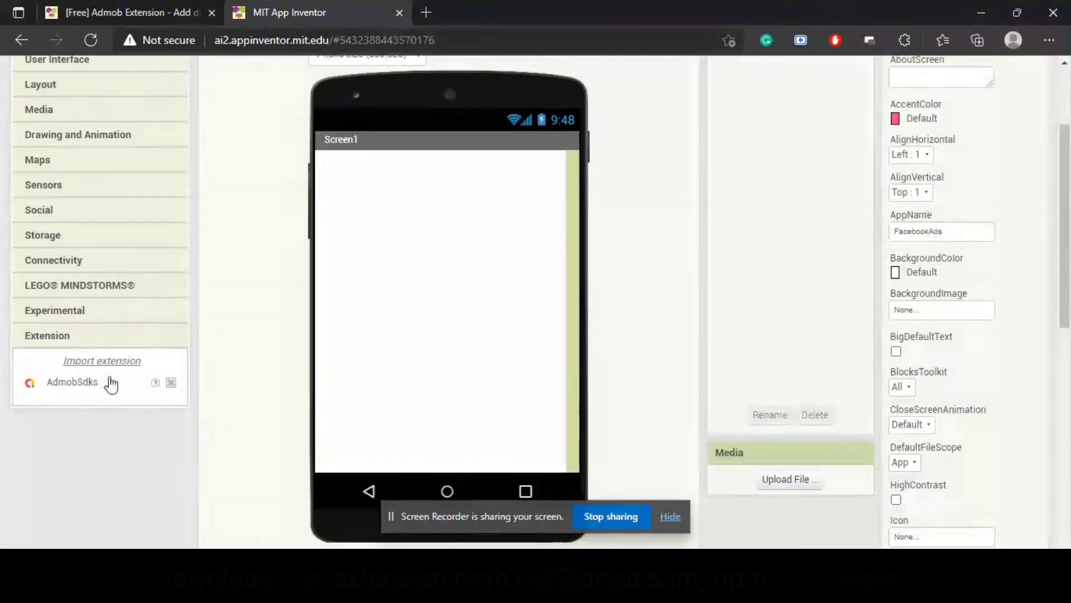
{"action": "left_click_drag", "start_coordinate": [106, 384], "coordinate": [417, 297]}
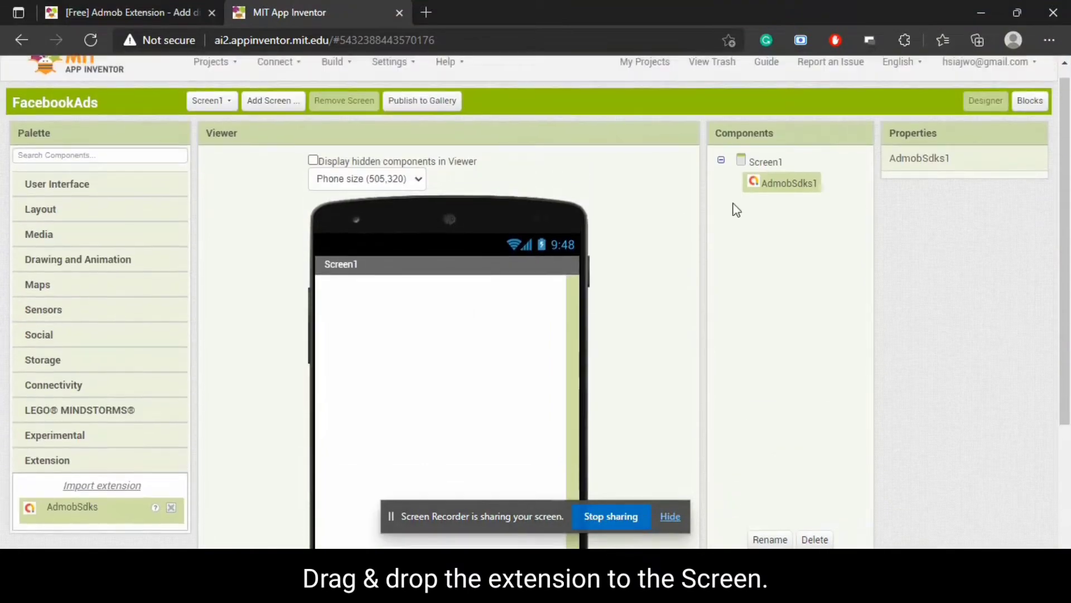
- Open the ide.niotron.com link from the forum post's section on adding the Admob Ad Id in androidmanifest.xml
{"action": "left_click", "coordinate": [155, 4]}
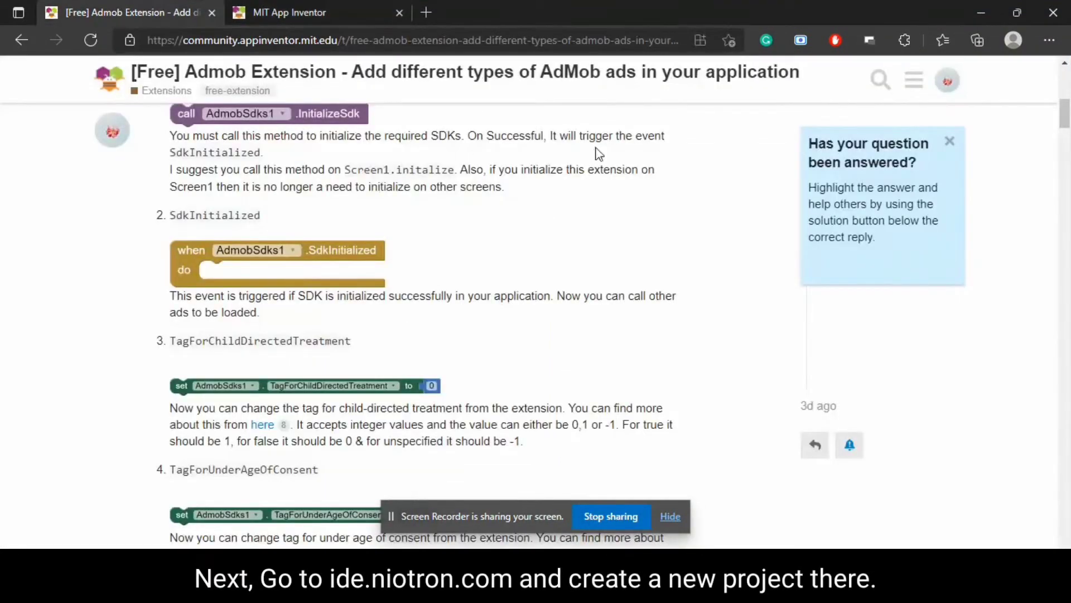
{"action": "scroll", "coordinate": [329, 179], "scroll_direction": "down", "scroll_amount": 10}
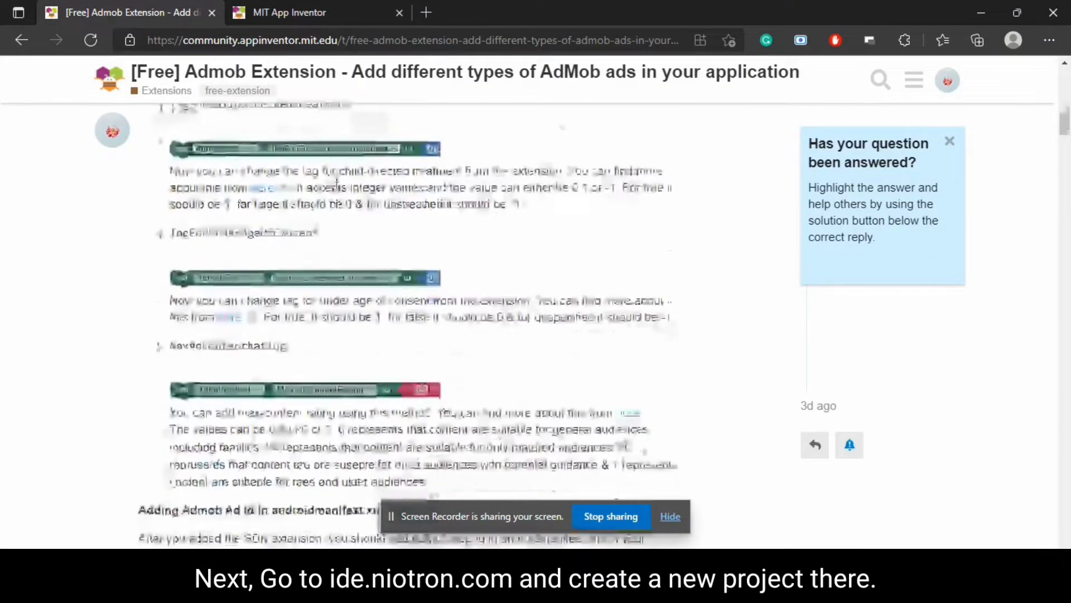
{"action": "scroll", "coordinate": [395, 391], "scroll_direction": "down", "scroll_amount": 1}
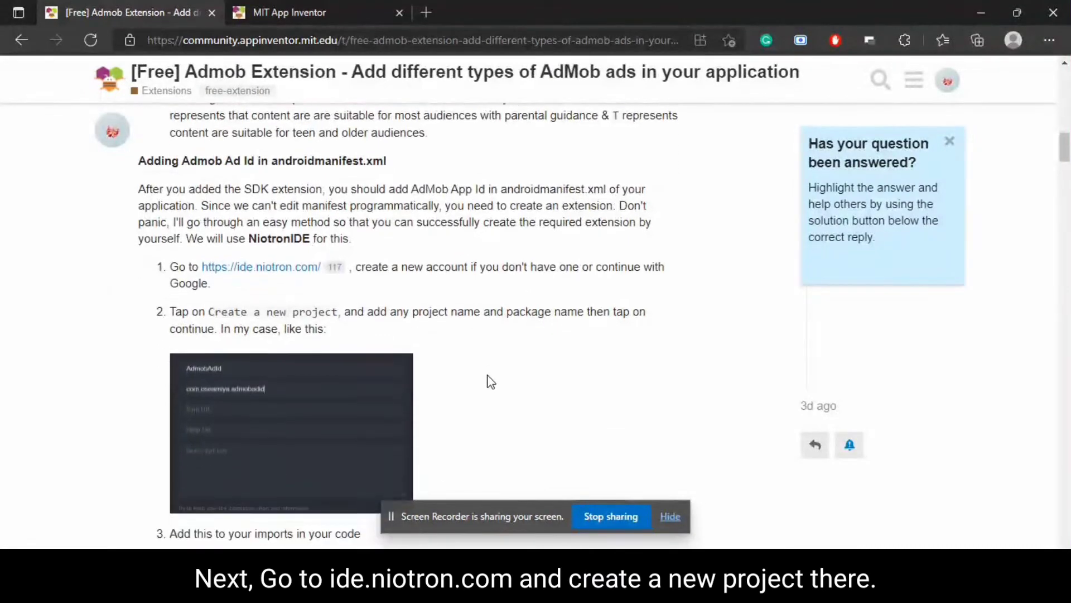
{"action": "left_click_drag", "start_coordinate": [139, 168], "coordinate": [432, 159]}
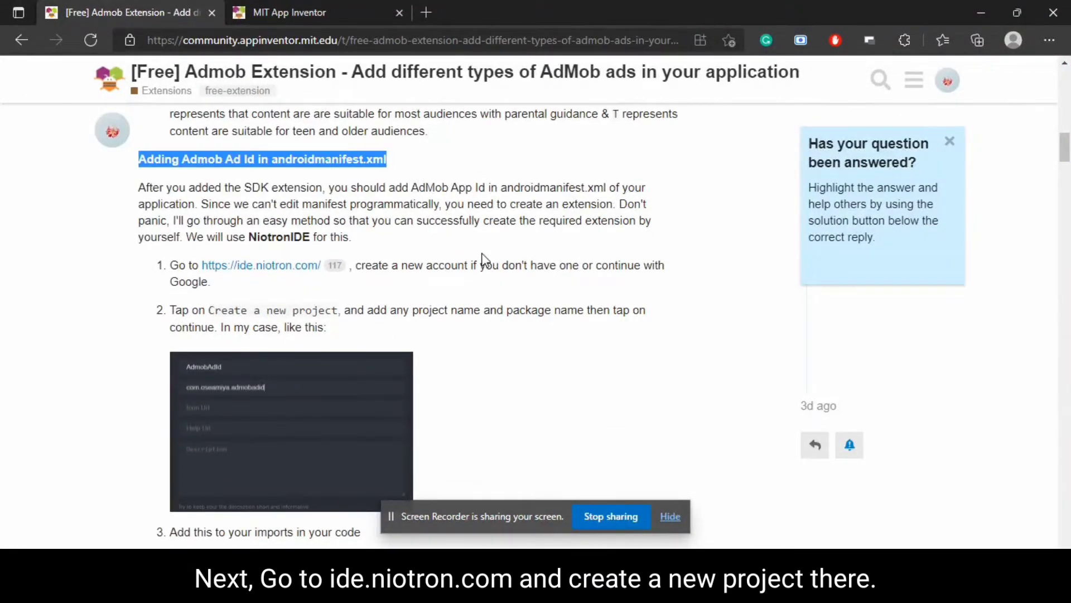
{"action": "left_click", "coordinate": [296, 272]}
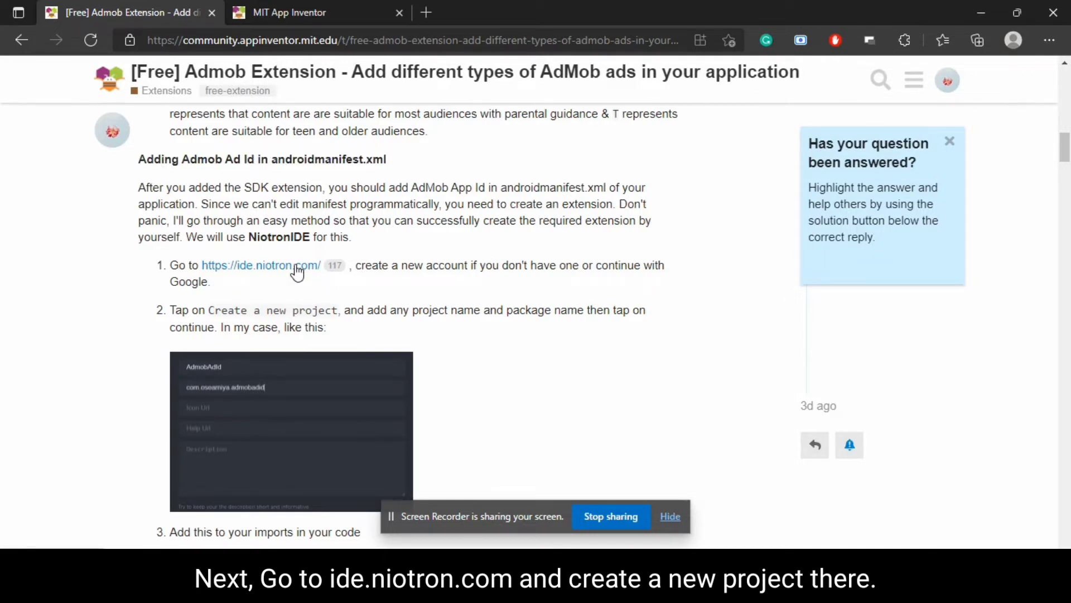
{"action": "left_click_drag", "start_coordinate": [297, 272], "coordinate": [488, 11]}
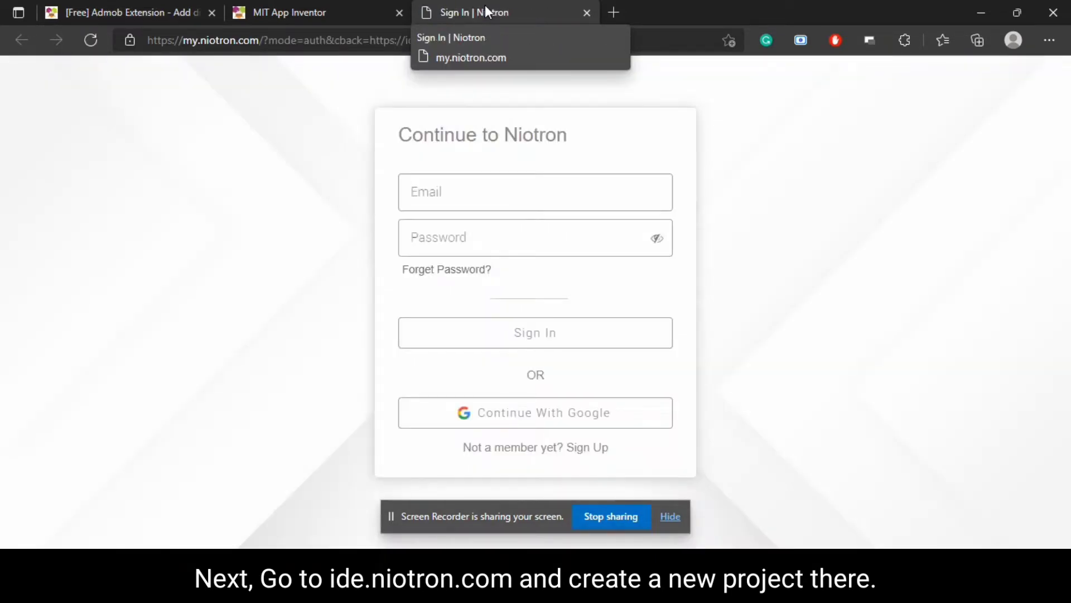
- Sign in to Niotron with the first listed Google account, open its Extension IDE and close the dashboard tab
{"action": "left_click", "coordinate": [452, 412]}
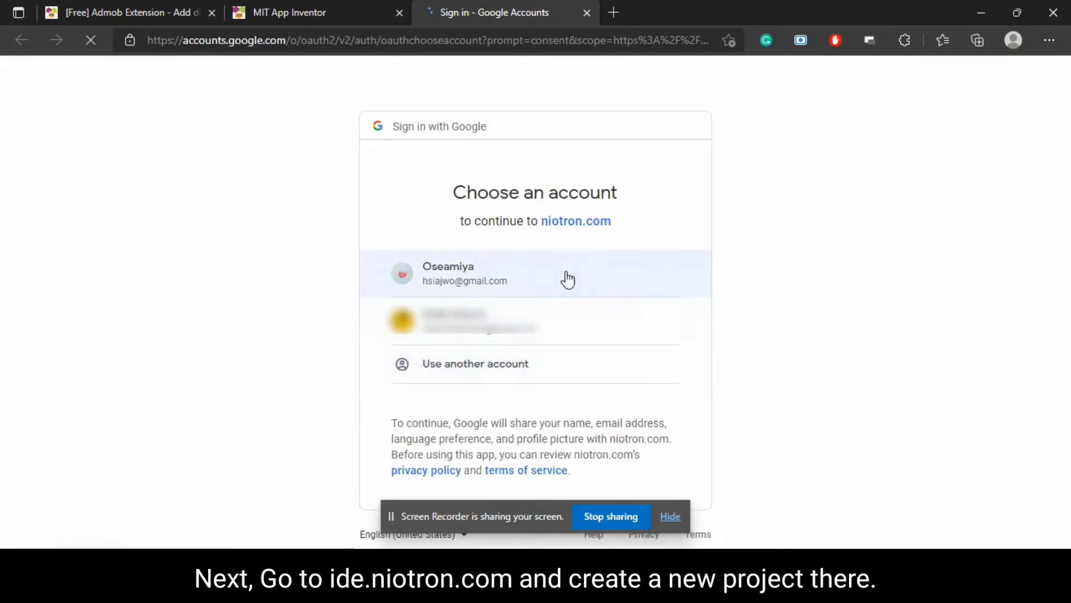
{"action": "left_click", "coordinate": [558, 267]}
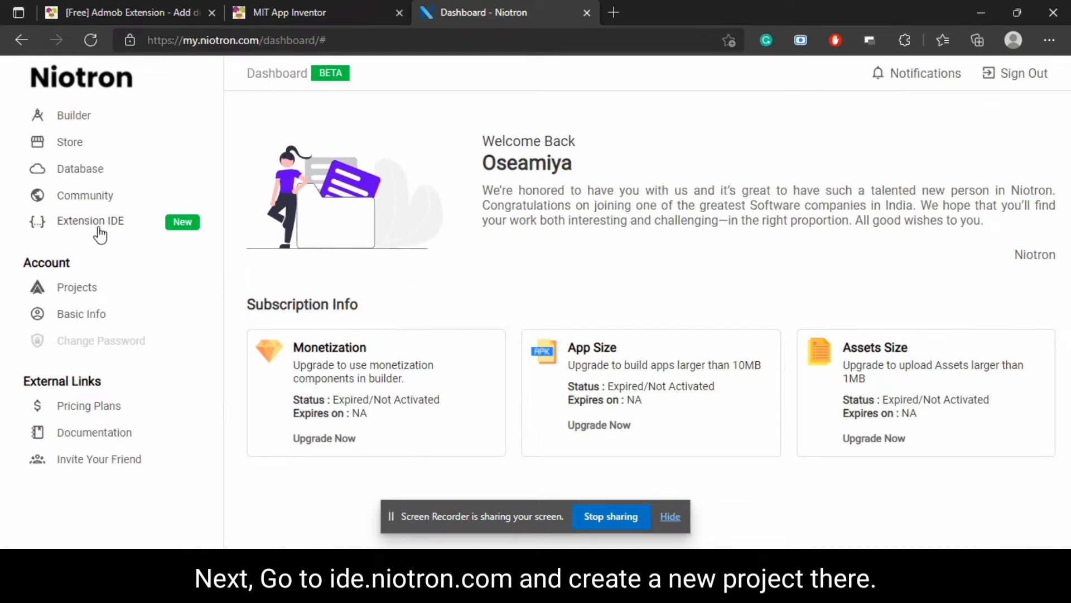
{"action": "left_click", "coordinate": [90, 221]}
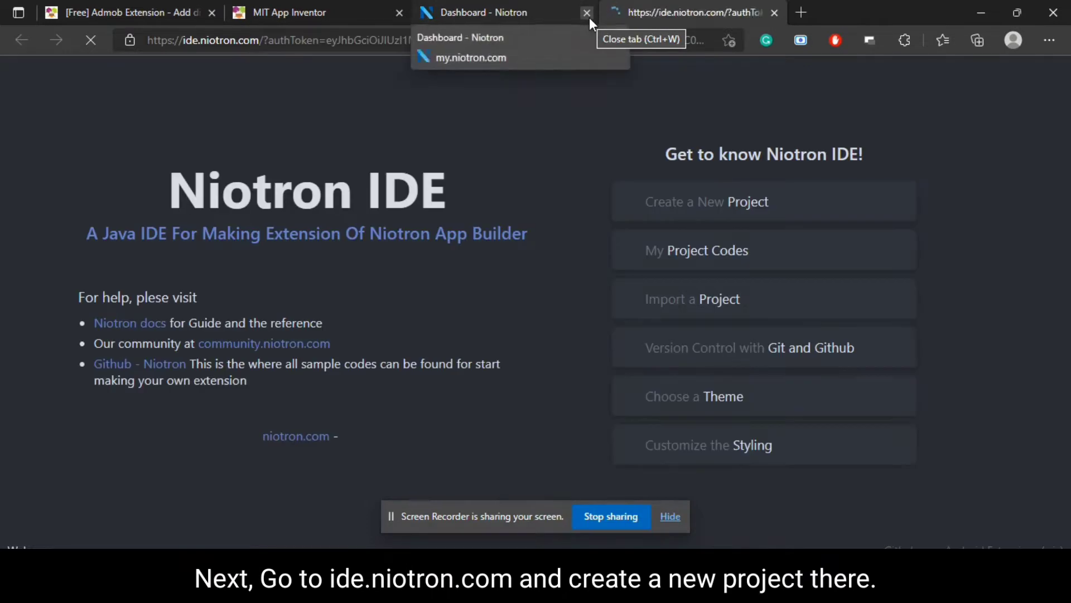
{"action": "left_click", "coordinate": [590, 17]}
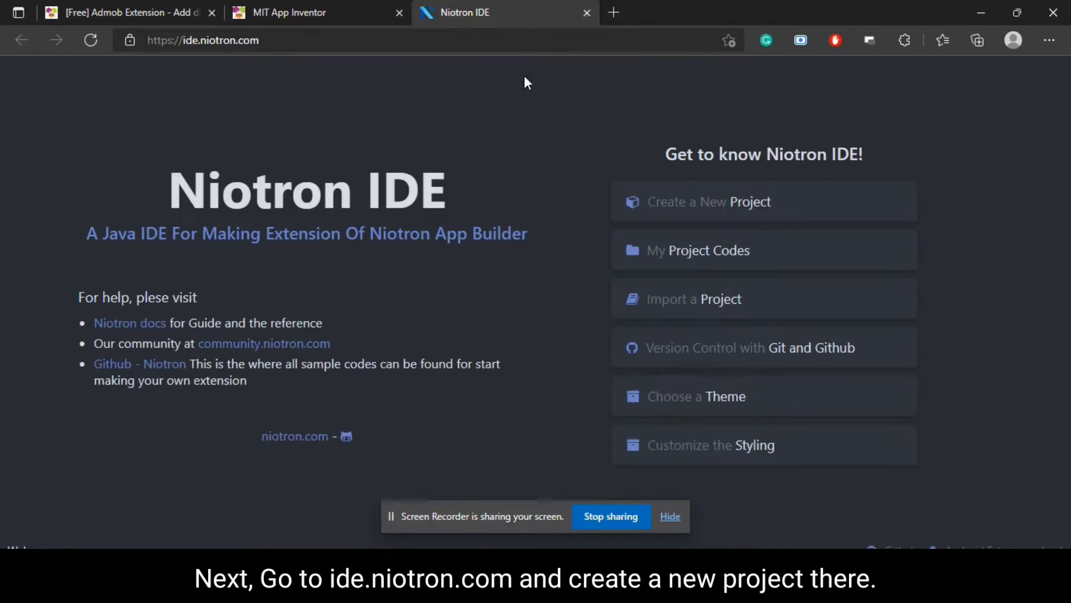
- Create a new Niotron IDE project named AppIdForFacebookAds with the package name com.oseamiya.appidfacebook
{"action": "left_click", "coordinate": [671, 199]}
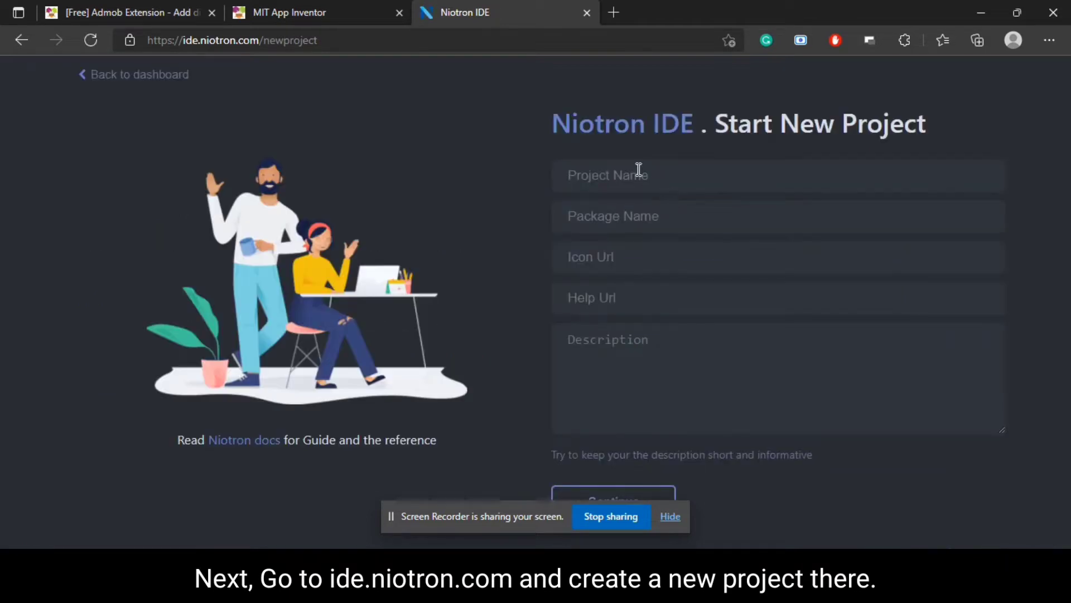
{"action": "left_click", "coordinate": [638, 172]}
{"action": "type", "text": "AppIdForFacebookAds"}
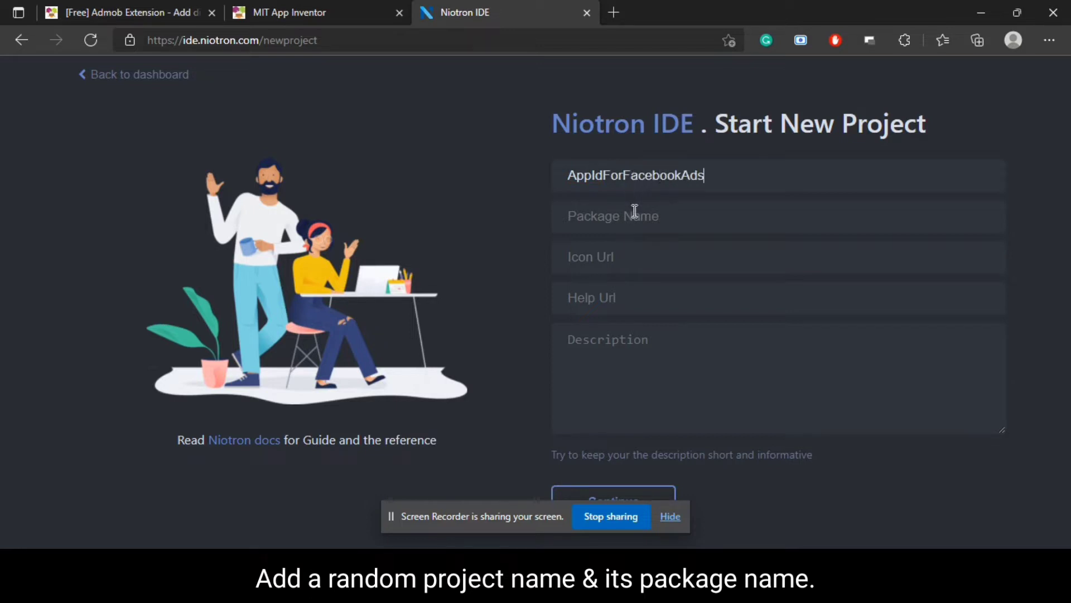
{"action": "left_click", "coordinate": [635, 210]}
{"action": "type", "text": "com.oseamiya.appidfacebook"}
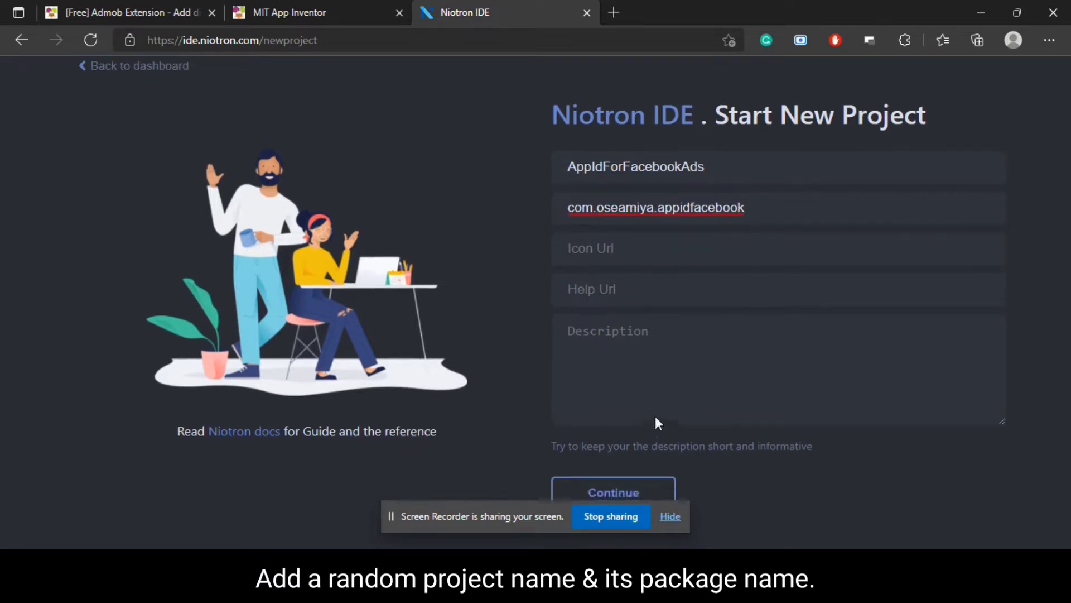
{"action": "left_click", "coordinate": [614, 495]}
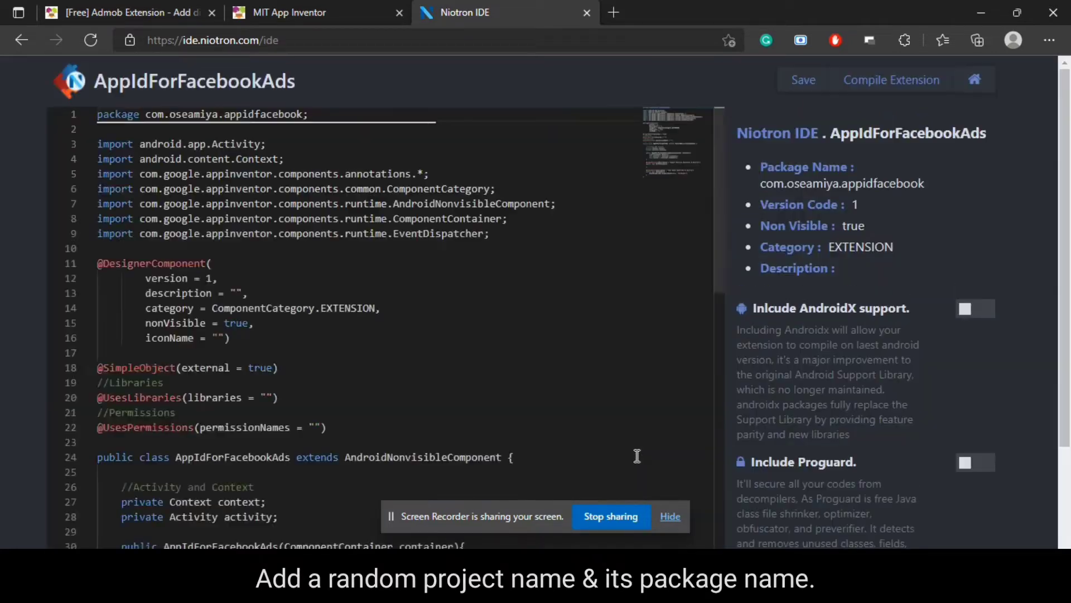
- Copy the androidmanifest annotations import from the forum post's instructions and add it below the last import in the Niotron IDE code
{"action": "left_click", "coordinate": [169, 3]}
{"action": "scroll", "coordinate": [268, 226], "scroll_direction": "down", "scroll_amount": 5}
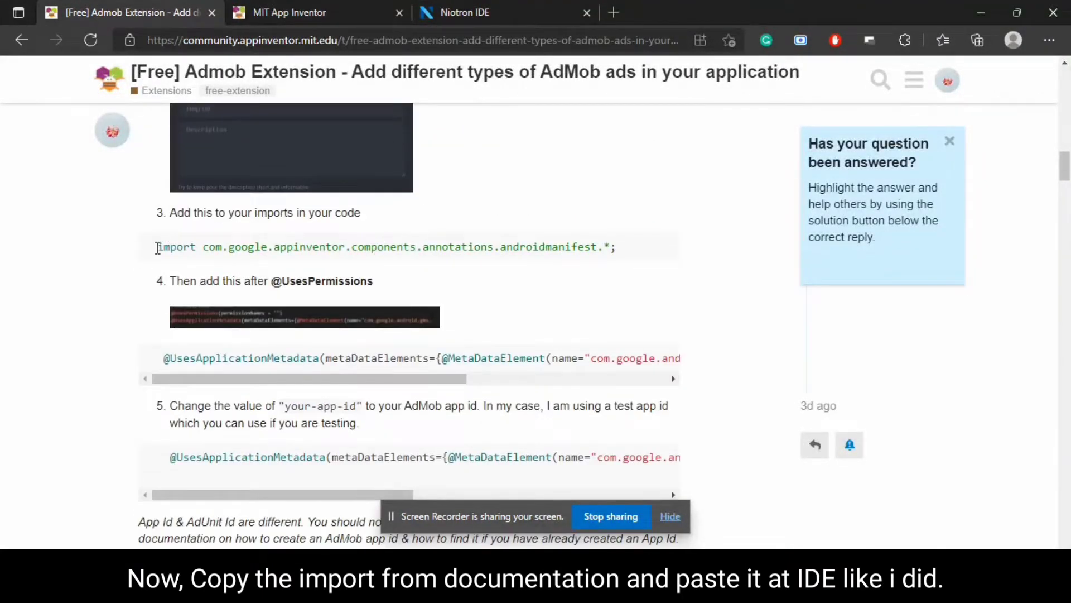
{"action": "left_click_drag", "start_coordinate": [157, 247], "coordinate": [622, 256]}
{"action": "key", "text": "ctrl+c"}
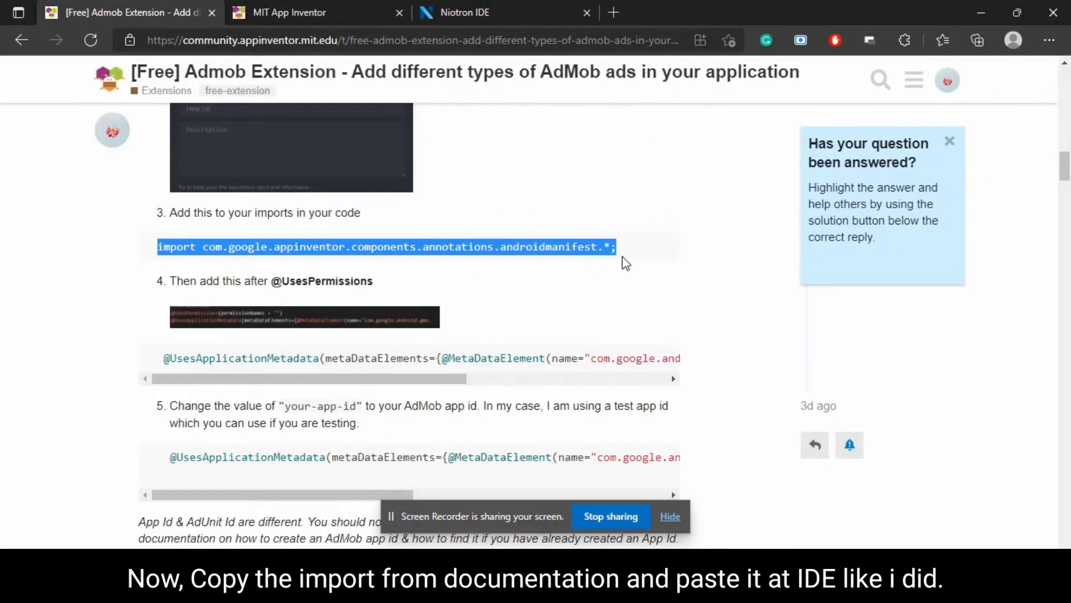
{"action": "left_click", "coordinate": [521, 4]}
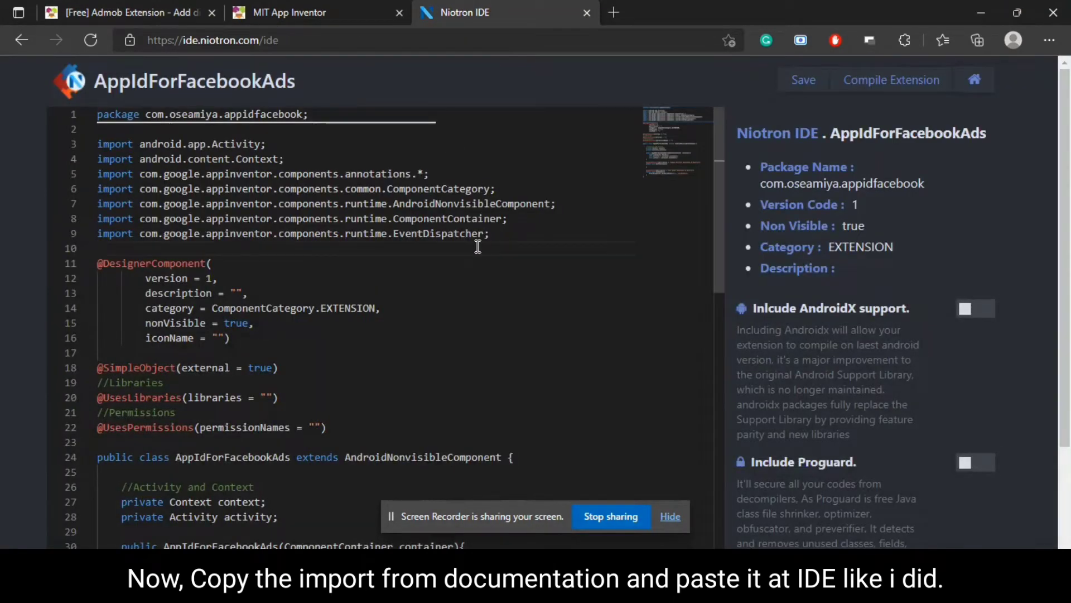
{"action": "key", "text": "ctrl+v"}
{"action": "key", "text": "Return"}
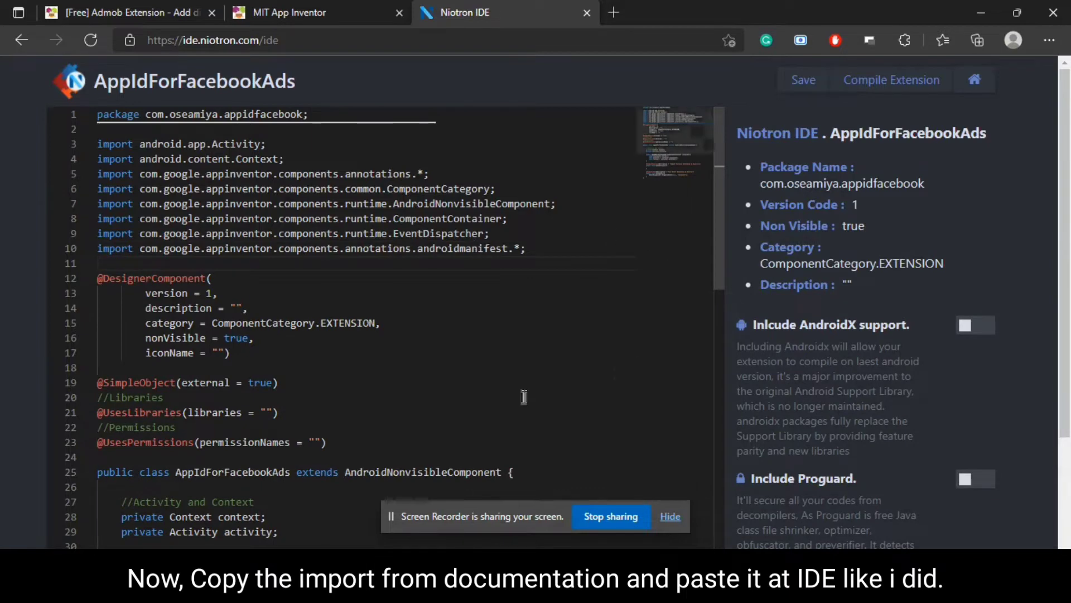
{"action": "scroll", "coordinate": [514, 297], "scroll_direction": "down", "scroll_amount": 2}
{"action": "left_click", "coordinate": [335, 360]}
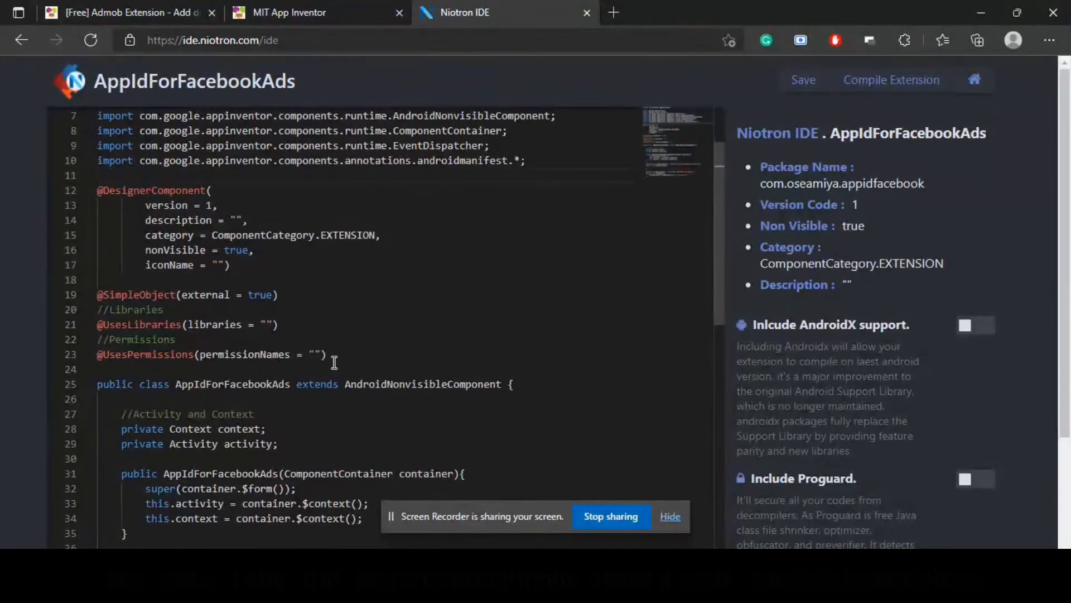
{"action": "key", "text": "Return"}
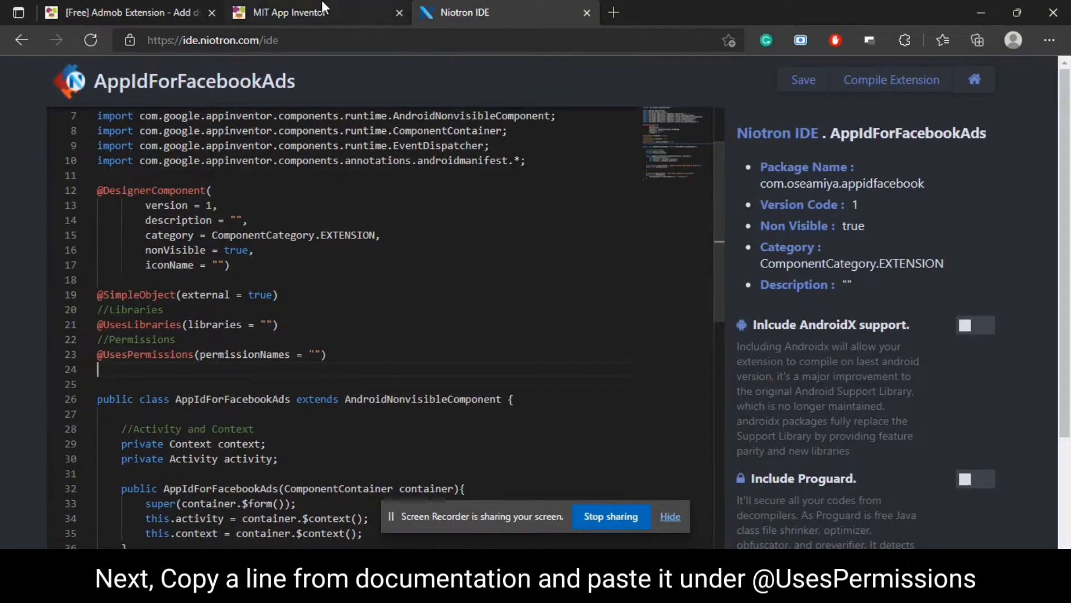
{"action": "left_click", "coordinate": [174, 12]}
{"action": "scroll", "coordinate": [316, 372], "scroll_direction": "down", "scroll_amount": 2}
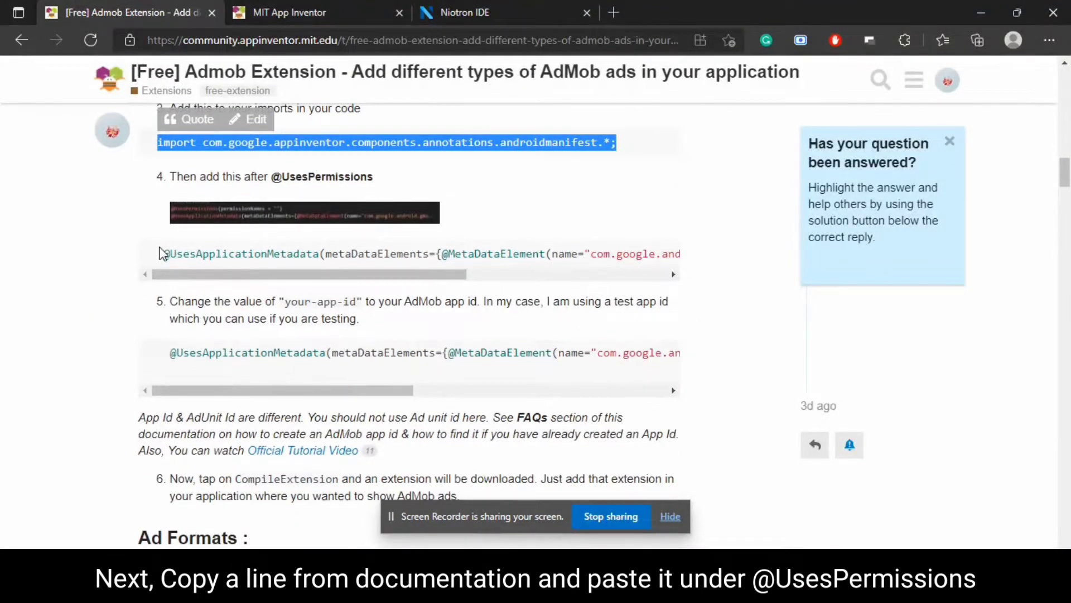
{"action": "left_click_drag", "start_coordinate": [164, 253], "coordinate": [736, 236]}
{"action": "key", "text": "ctrl+c"}
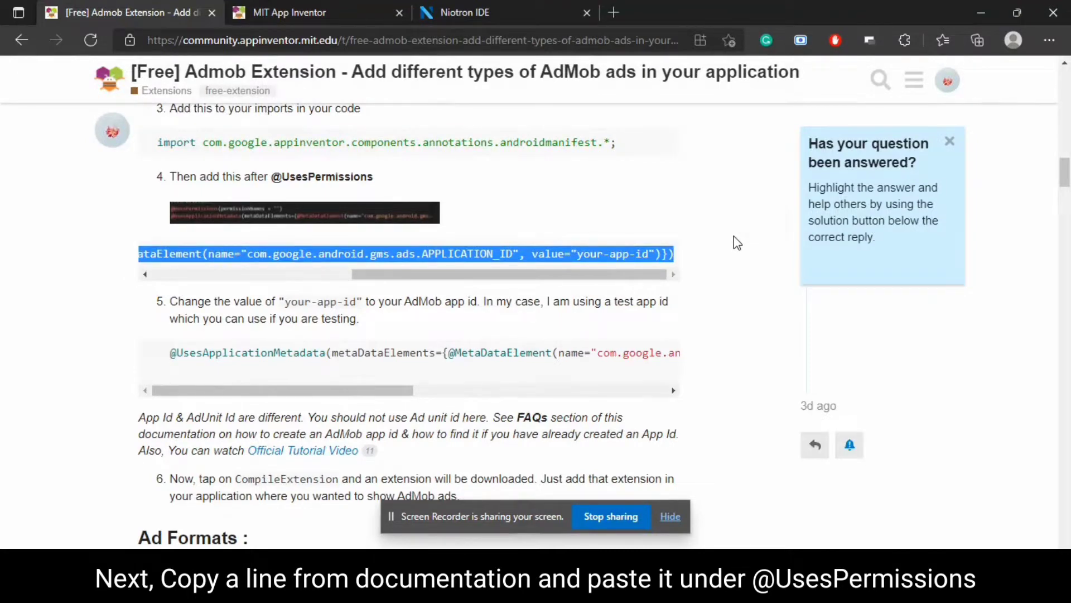
{"action": "left_click", "coordinate": [464, 13]}
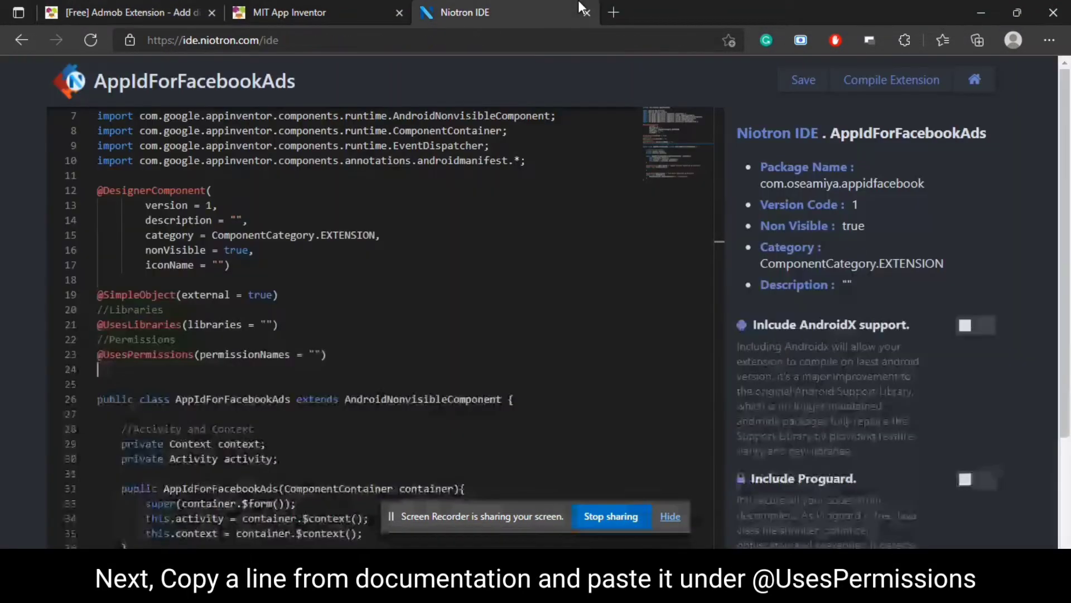
{"action": "key", "text": "ctrl+v"}
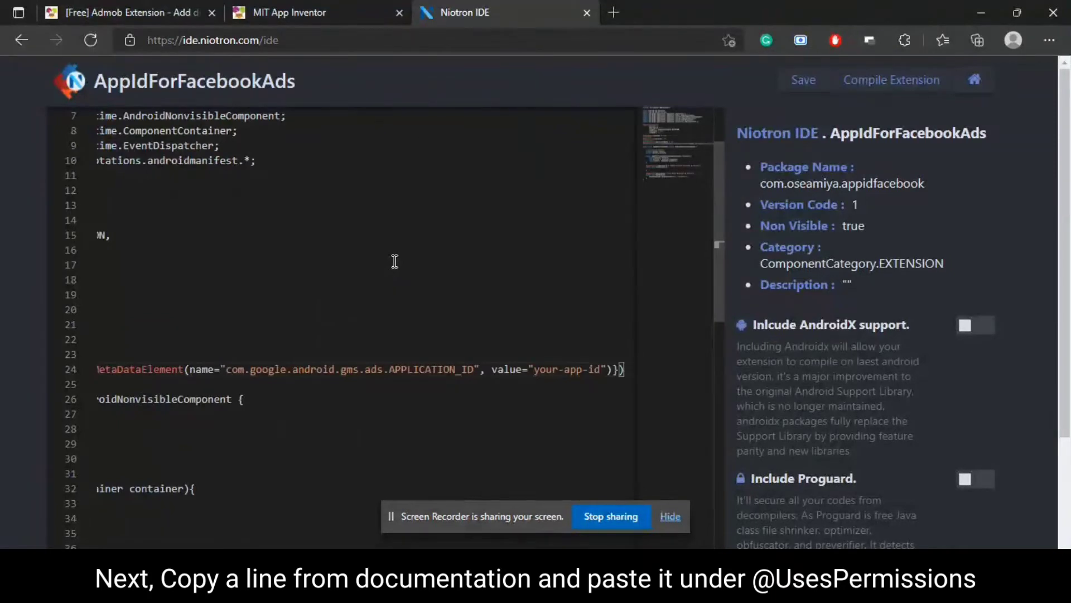
- Clear the placeholder your-app-id from the APPLICATION_ID metadata value, leaving empty quotation marks
{"action": "left_click", "coordinate": [607, 370]}
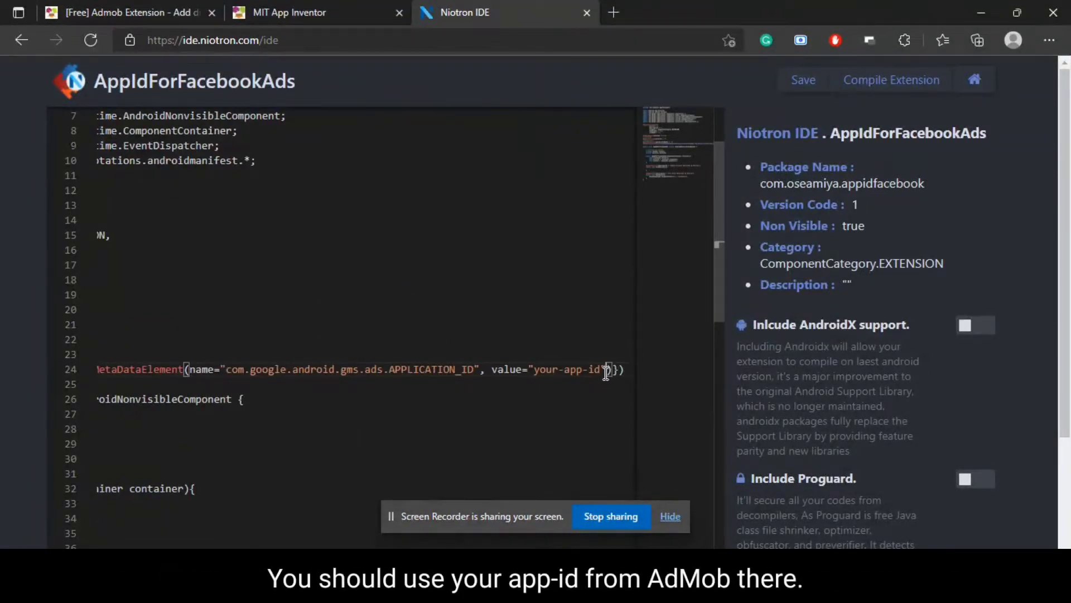
{"action": "key", "text": "BackSpace"}
{"action": "key", "text": "BackSpace"}
{"action": "key", "text": "BackSpace"}
{"action": "key", "text": "BackSpace"}
{"action": "key", "text": "BackSpace"}
{"action": "key", "text": "BackSpace"}
{"action": "key", "text": "BackSpace"}
{"action": "key", "text": "BackSpace"}
{"action": "key", "text": "BackSpace"}
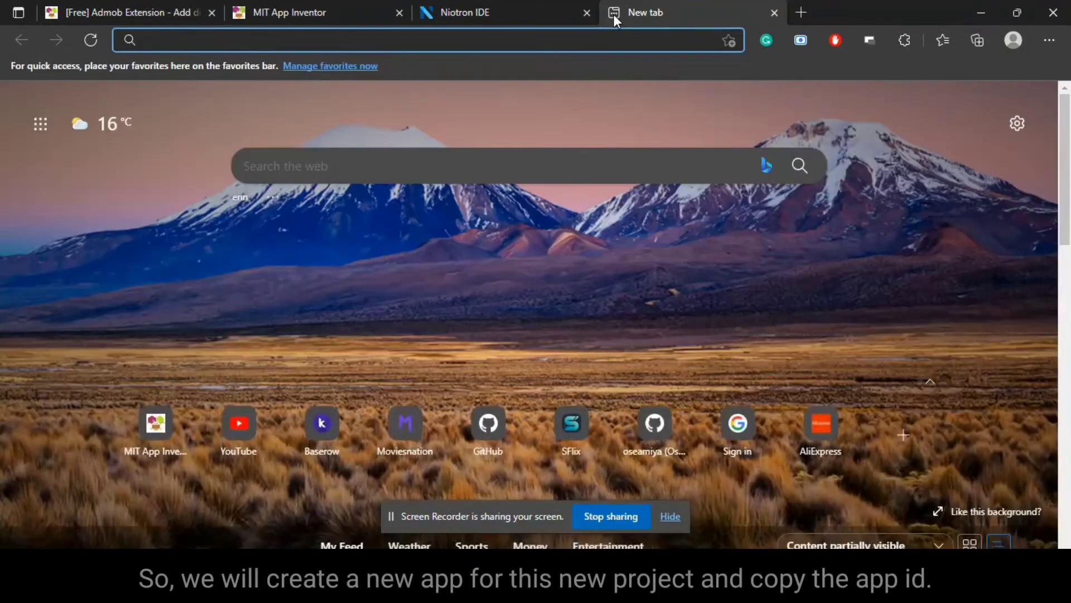
- Open the Google AdMob site in a new browser tab, sign in to the AdMob console and close the landing page tab
{"action": "type", "text": "ad"}
{"action": "key", "text": "Return"}
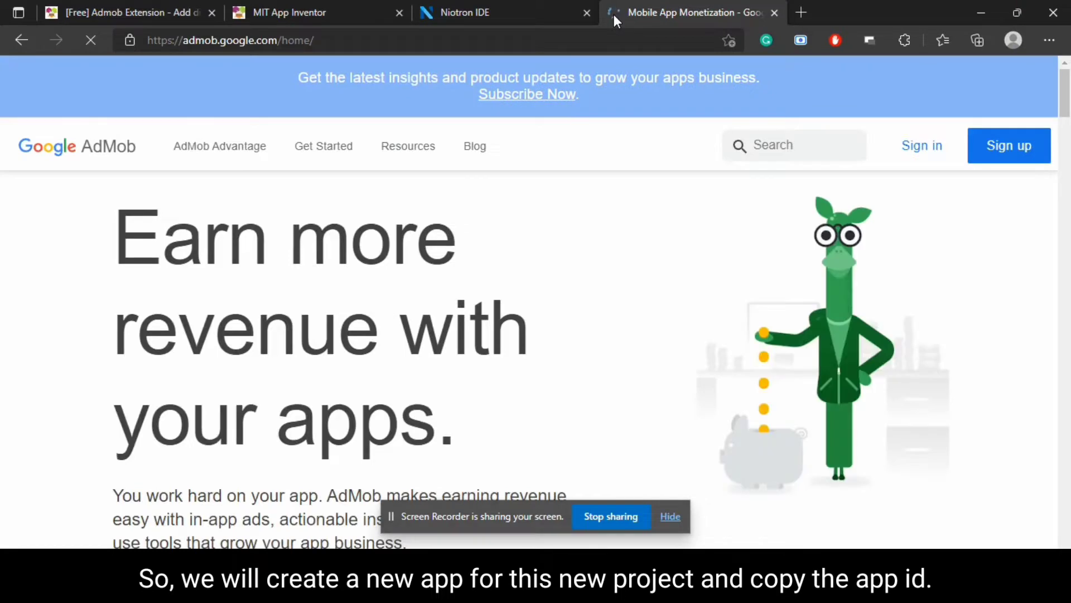
{"action": "left_click", "coordinate": [920, 150]}
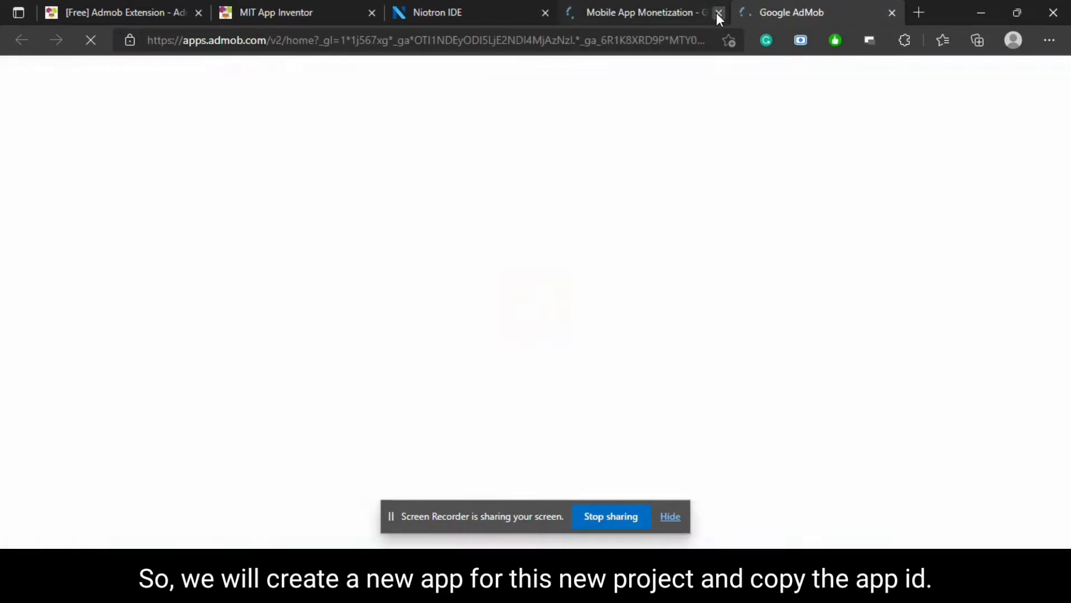
{"action": "left_click", "coordinate": [718, 12]}
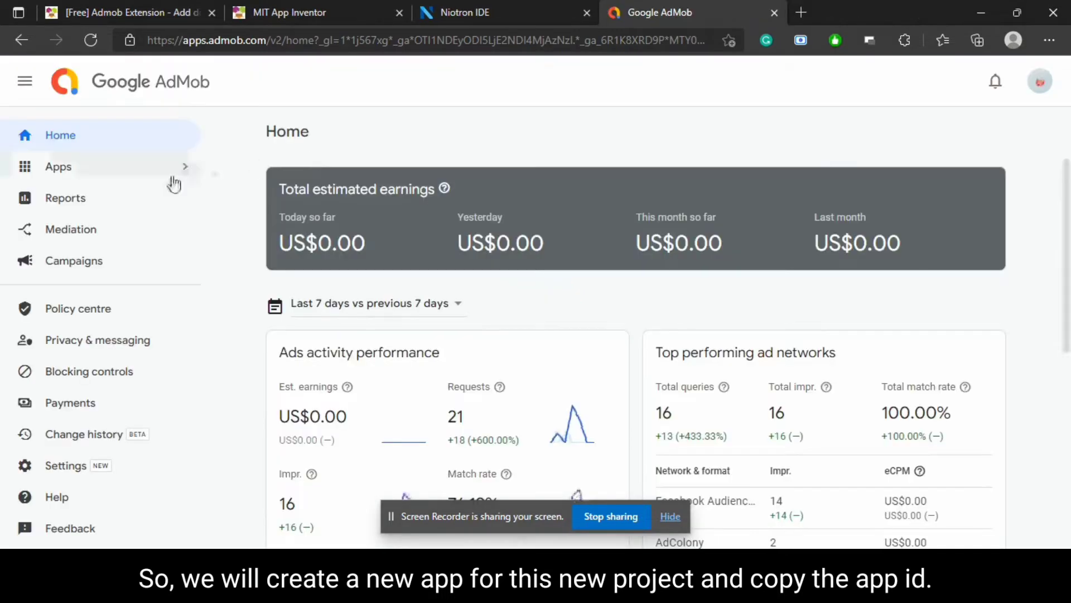
- Add a new Android app named FacebookAdsTest in AdMob, not listed on a supported app store, and finish the setup
{"action": "left_click", "coordinate": [164, 179]}
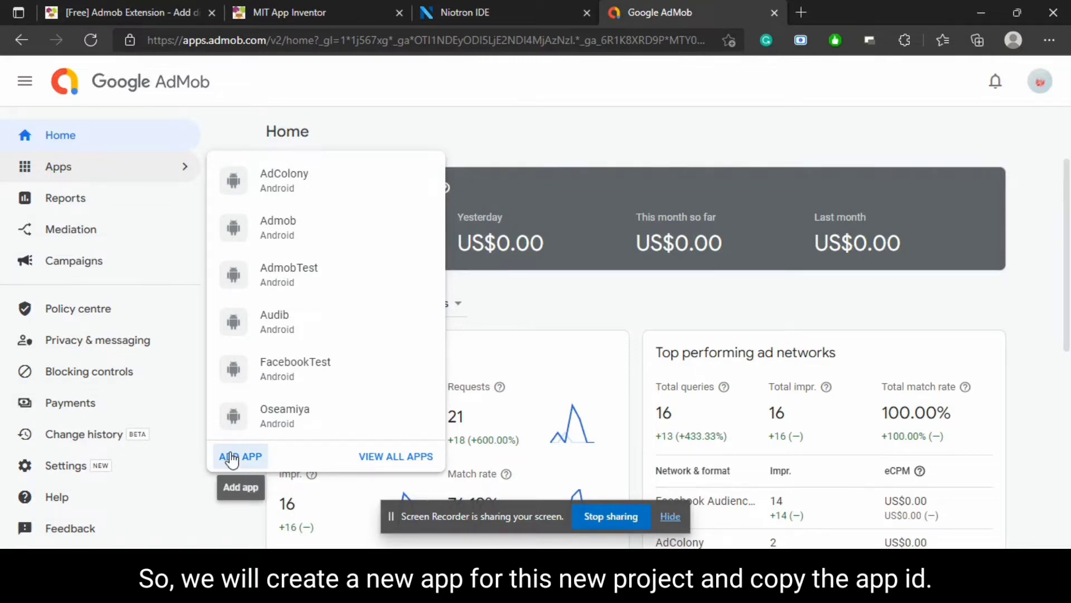
{"action": "left_click", "coordinate": [230, 459]}
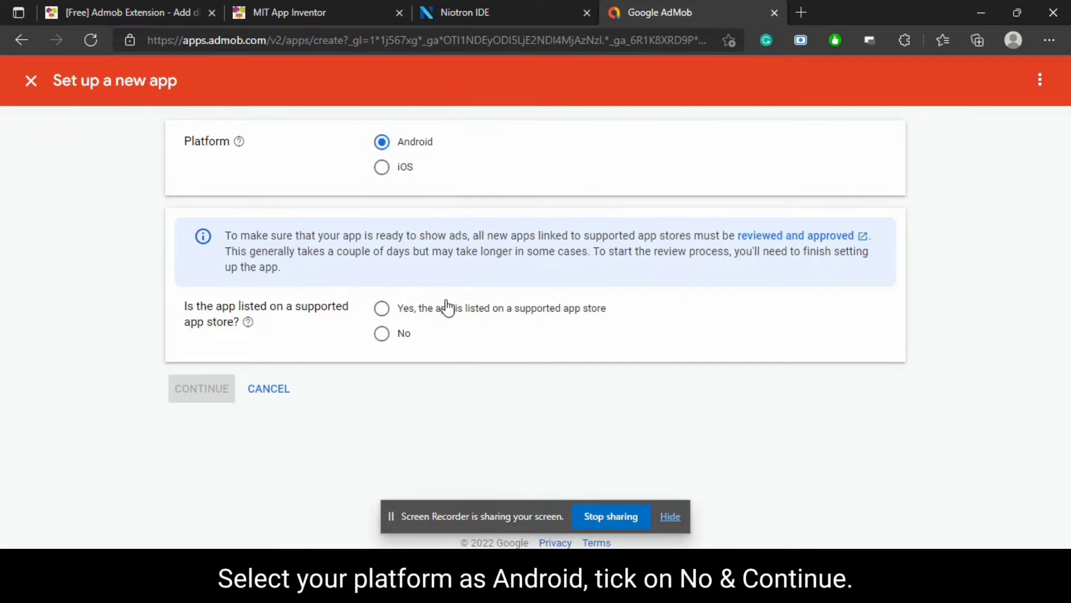
{"action": "left_click", "coordinate": [382, 334]}
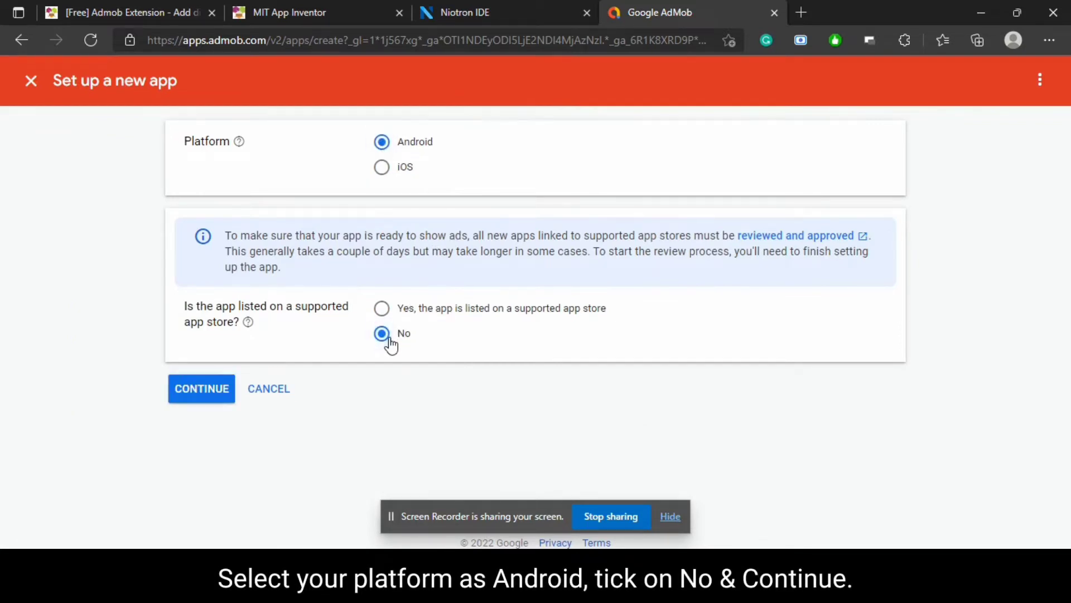
{"action": "left_click", "coordinate": [224, 389]}
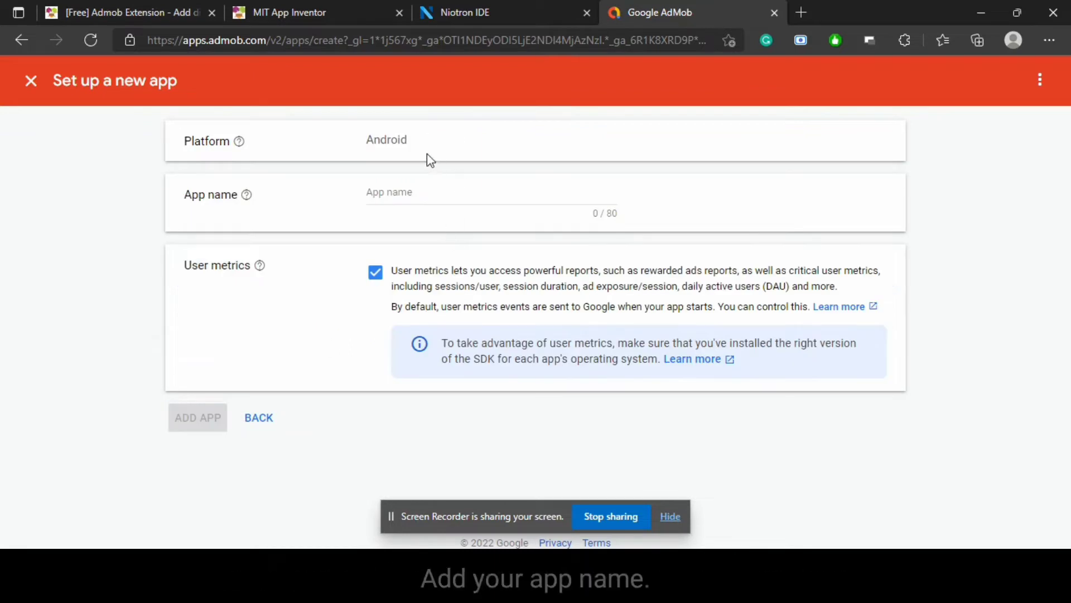
{"action": "left_click", "coordinate": [427, 188]}
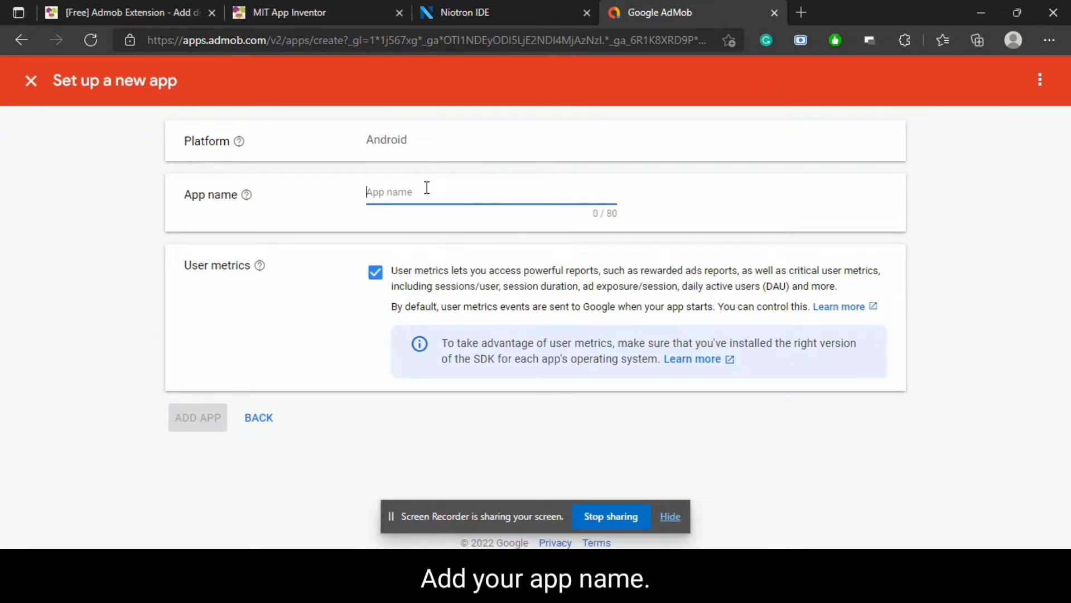
{"action": "type", "text": "FacebookAdsTest"}
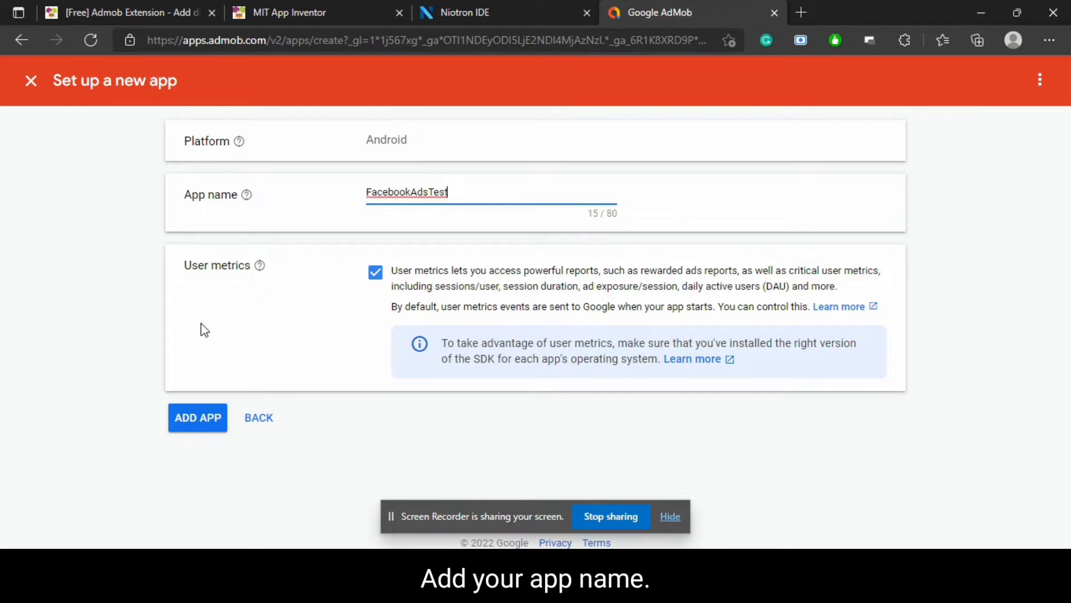
{"action": "left_click", "coordinate": [187, 425]}
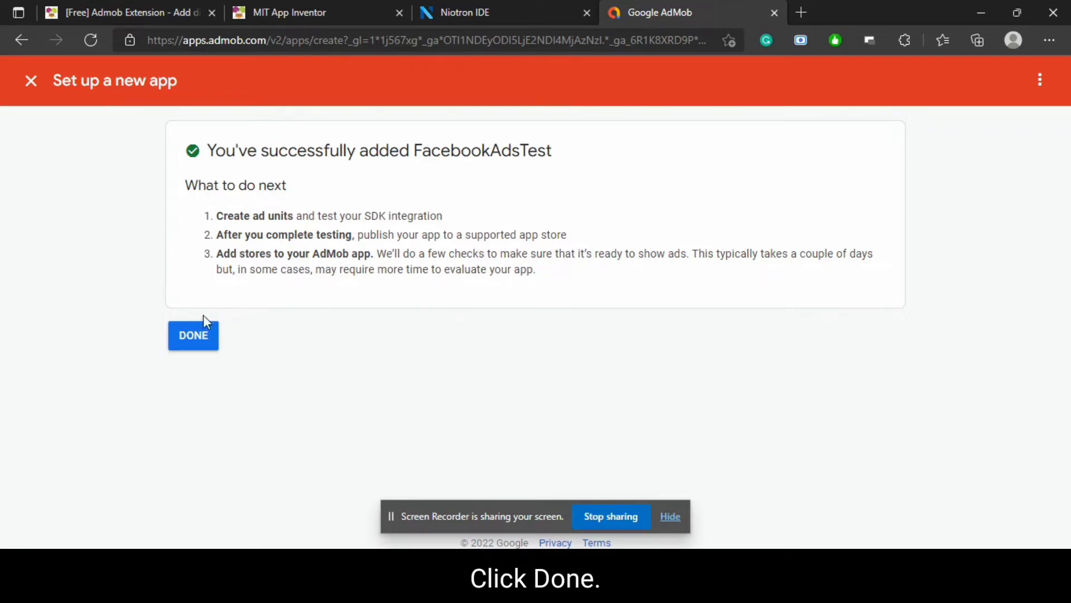
{"action": "left_click", "coordinate": [202, 335]}
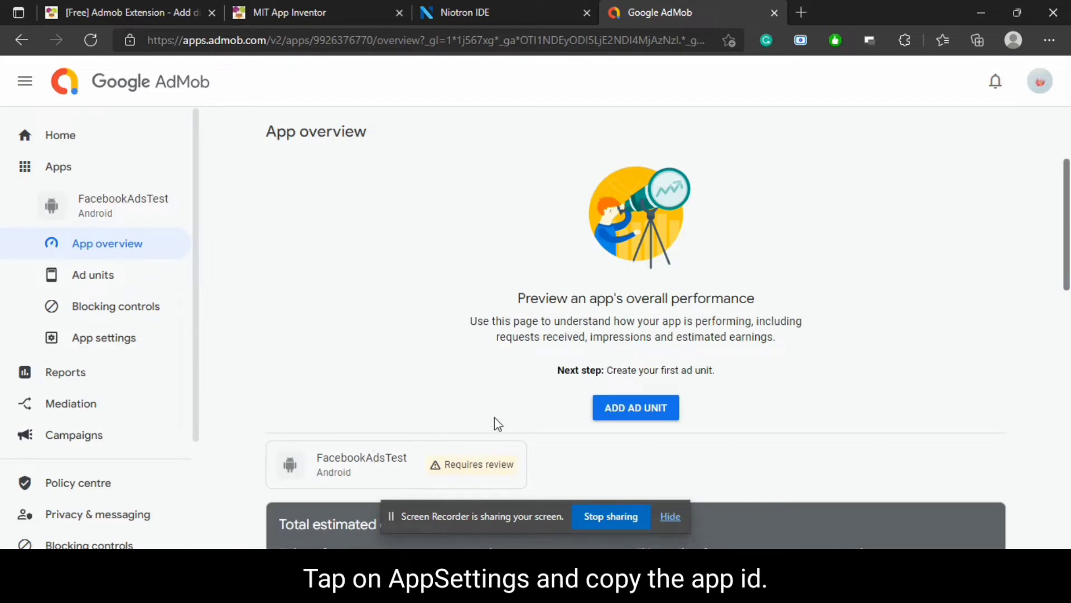
- Open the app settings of FacebookAdsTest and copy its App ID
{"action": "scroll", "coordinate": [499, 413], "scroll_direction": "down", "scroll_amount": 4}
{"action": "scroll", "coordinate": [514, 364], "scroll_direction": "up", "scroll_amount": 3}
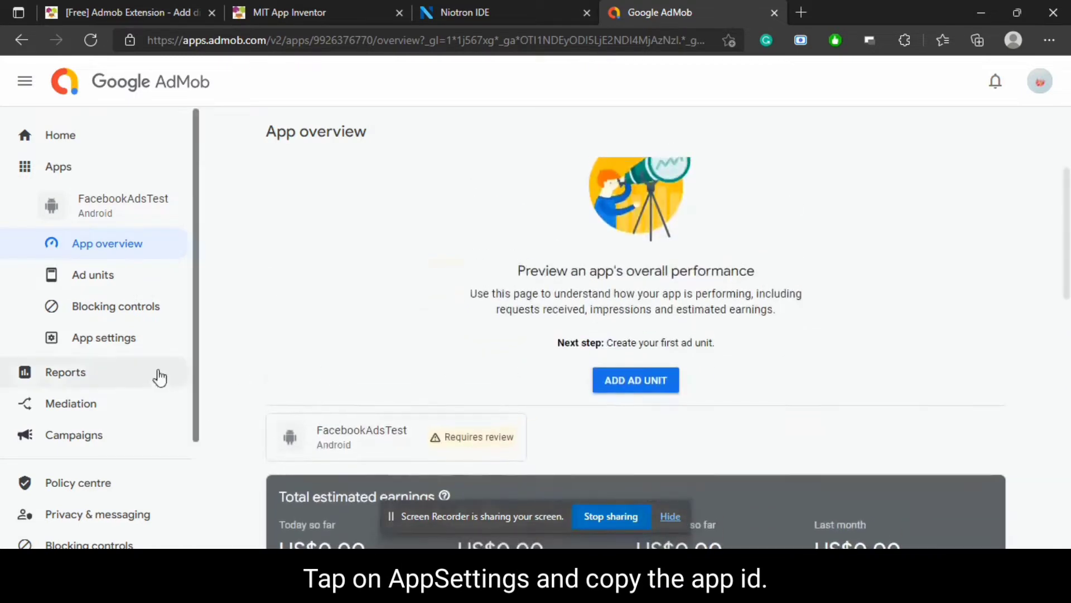
{"action": "left_click", "coordinate": [130, 354]}
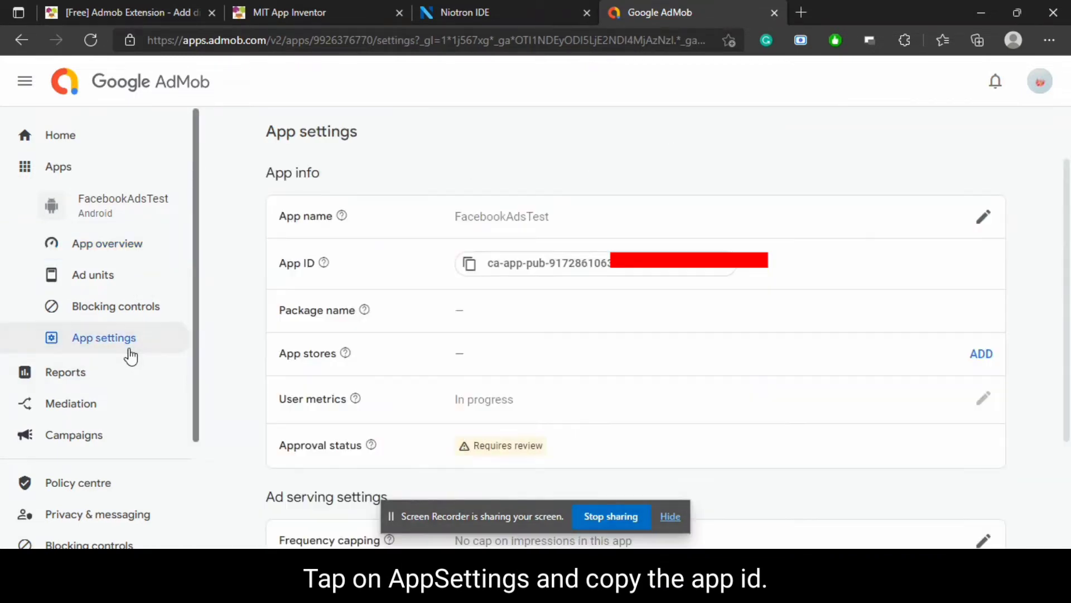
{"action": "left_click", "coordinate": [651, 273]}
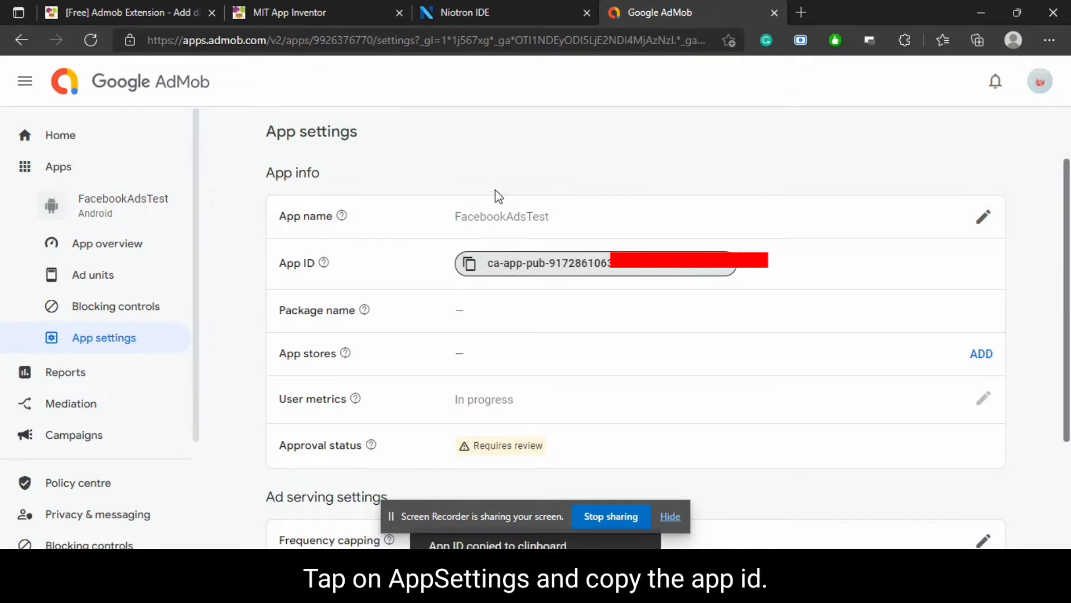
- Return to Niotron IDE, paste the copied AdMob app ID as the APPLICATION_ID metadata value and compile the extension
{"action": "left_click", "coordinate": [499, 7]}
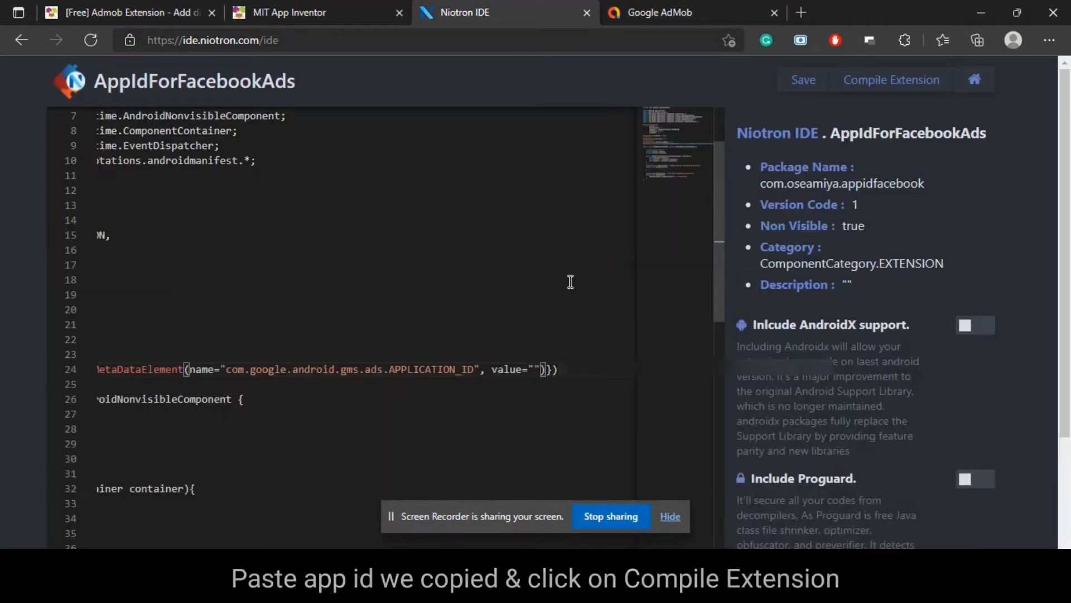
{"action": "key", "text": "ctrl+v"}
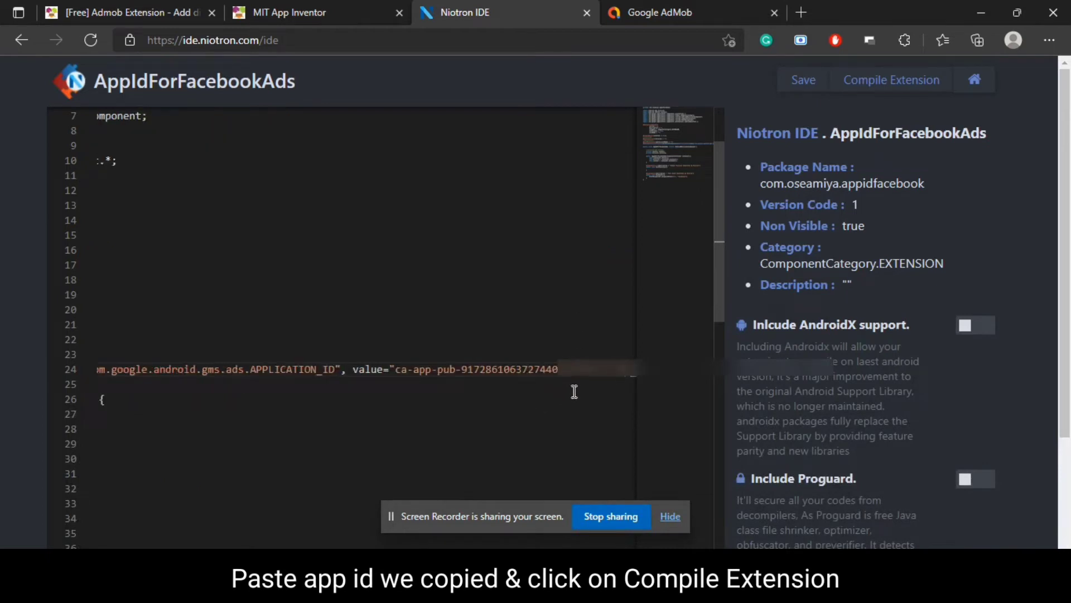
{"action": "left_click", "coordinate": [889, 81]}
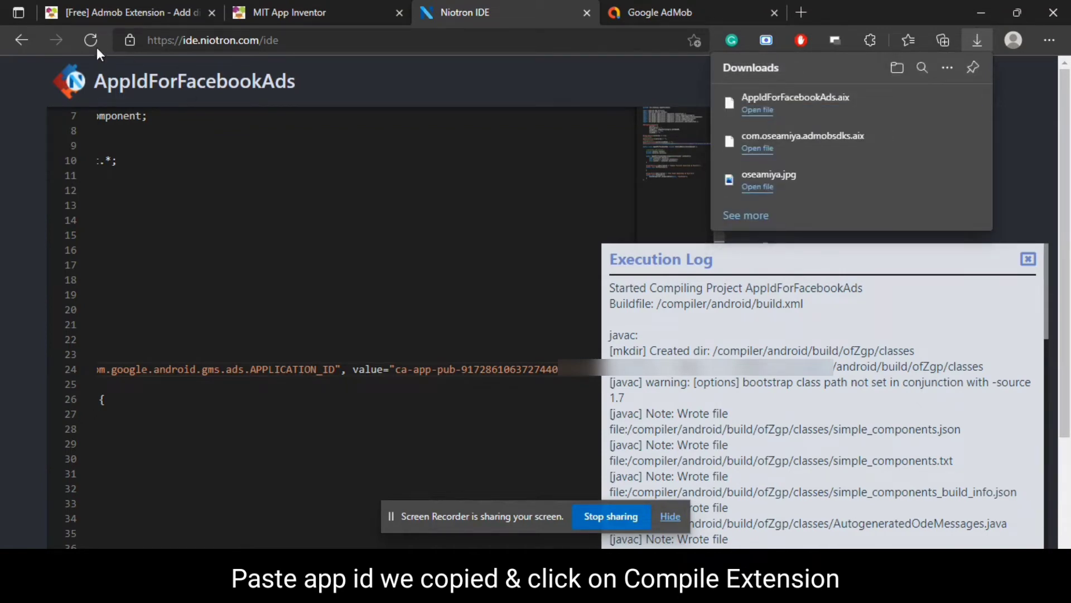
- Return to the FacebookAds project in App Inventor, import AppIdForFacebookAds.aix as an extension and add its component to Screen1
{"action": "left_click", "coordinate": [323, 8]}
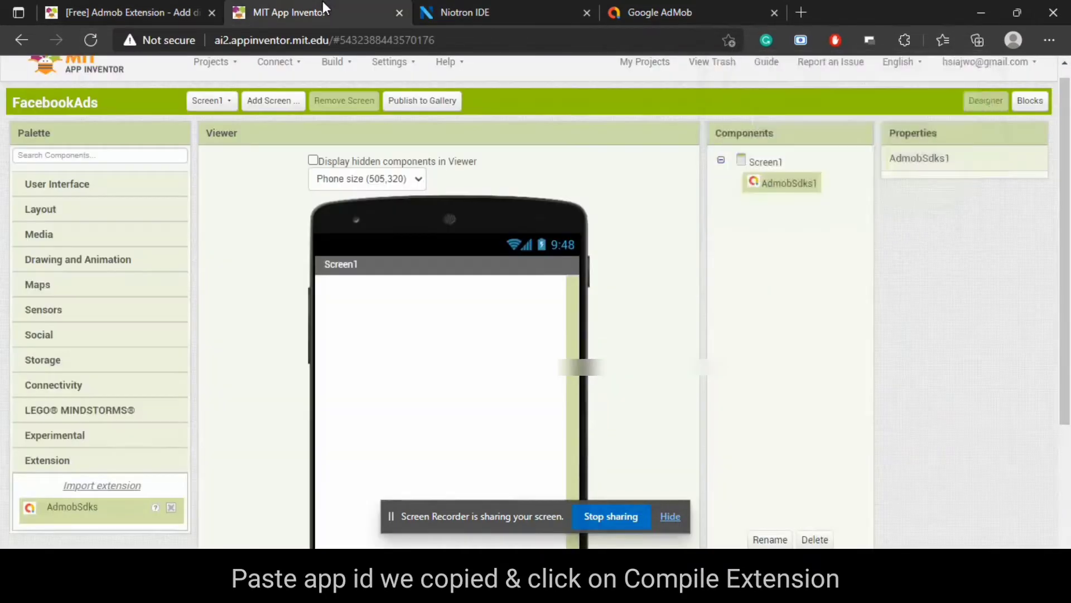
{"action": "left_click", "coordinate": [167, 258]}
{"action": "scroll", "coordinate": [122, 378], "scroll_direction": "down", "scroll_amount": 3}
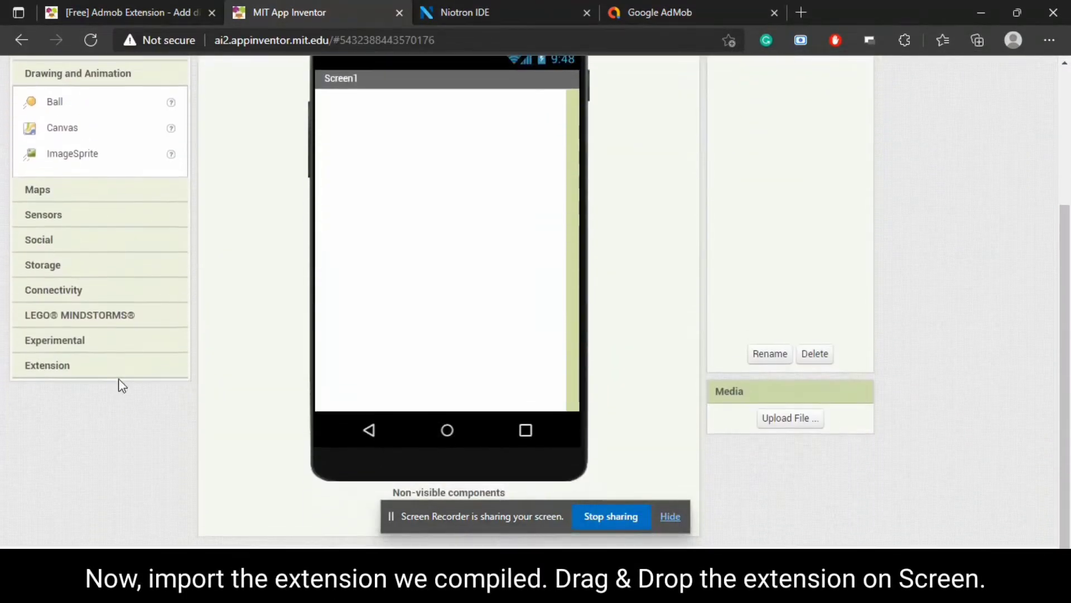
{"action": "left_click", "coordinate": [114, 371]}
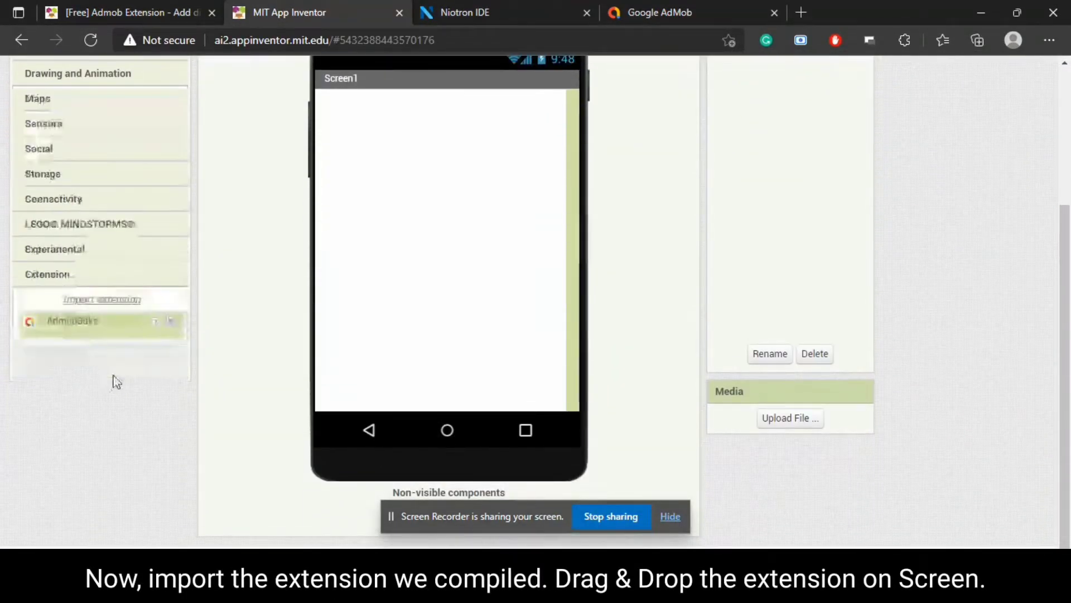
{"action": "left_click", "coordinate": [131, 301]}
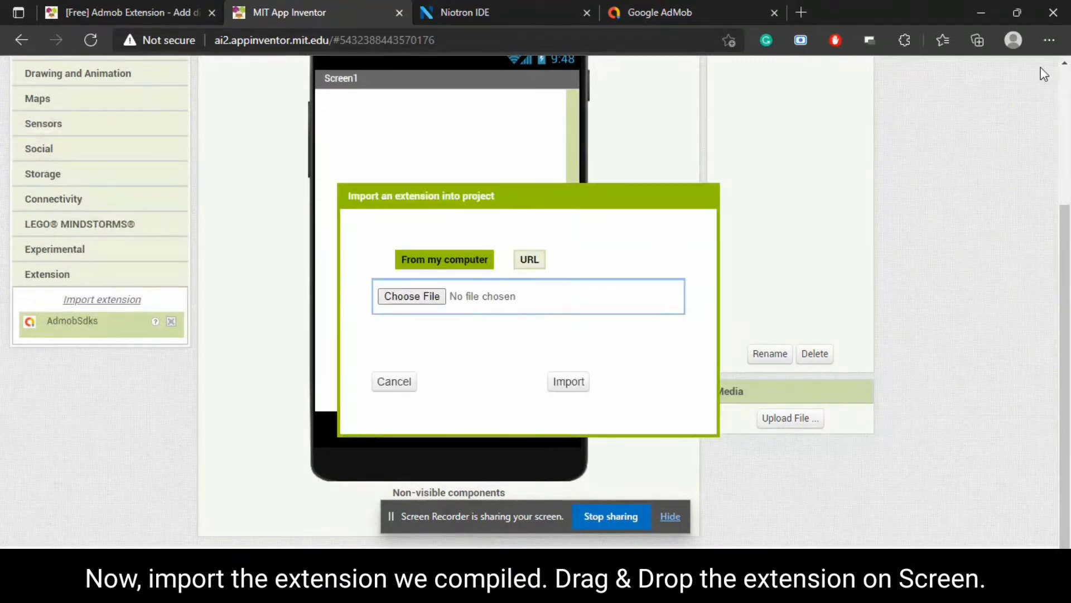
{"action": "left_click", "coordinate": [1049, 40]}
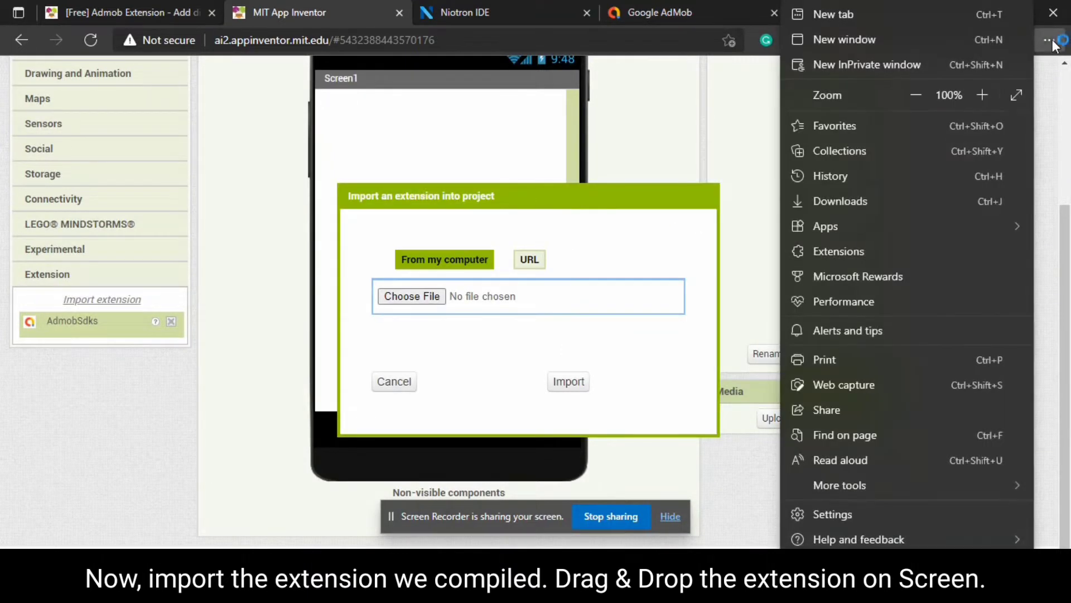
{"action": "left_click", "coordinate": [878, 203]}
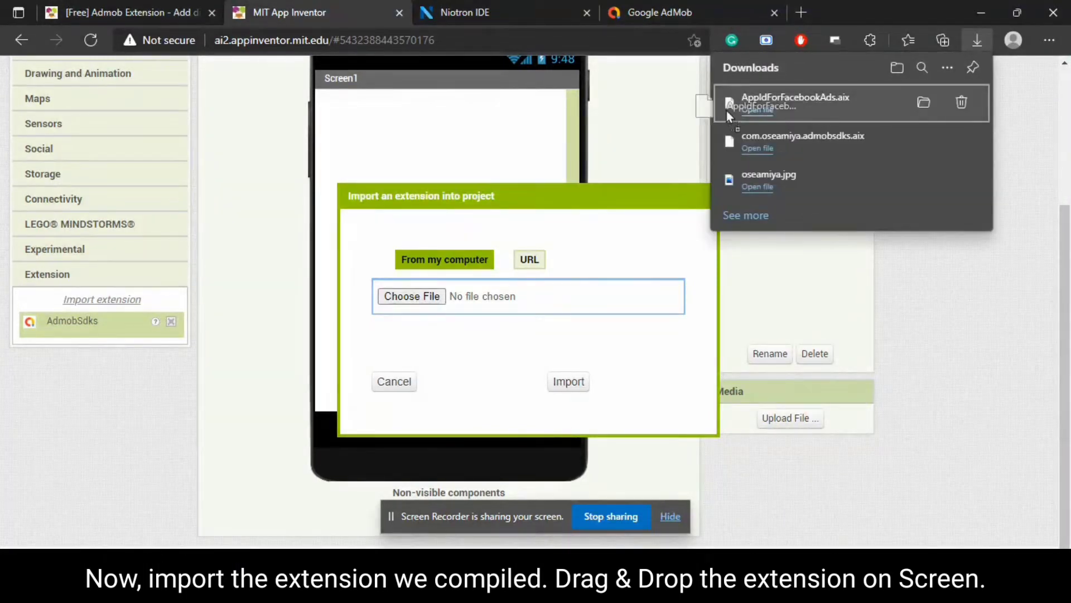
{"action": "left_click_drag", "start_coordinate": [726, 110], "coordinate": [497, 301]}
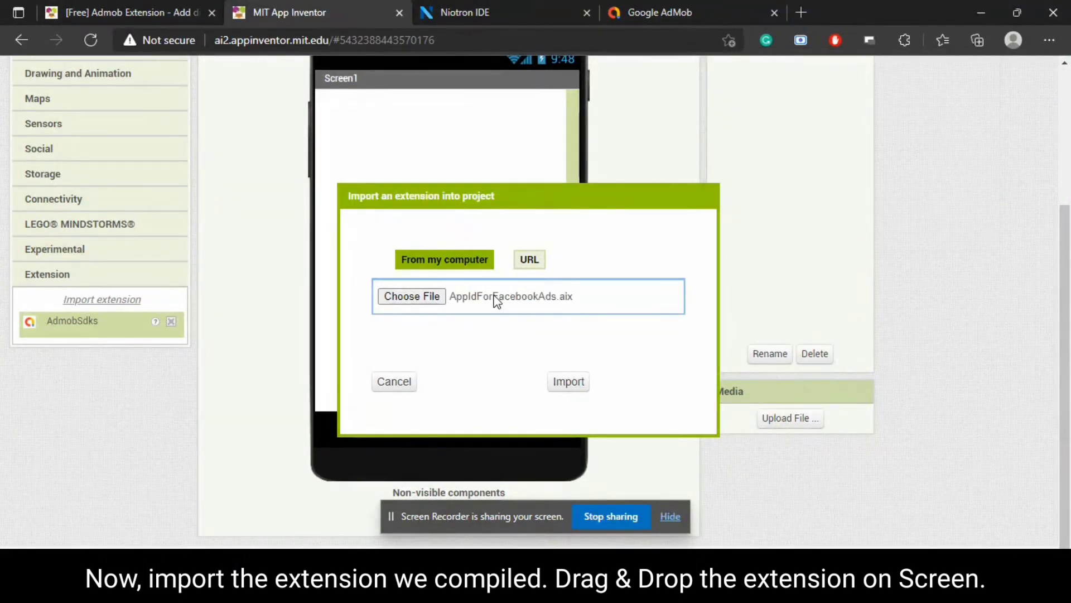
{"action": "left_click", "coordinate": [577, 386]}
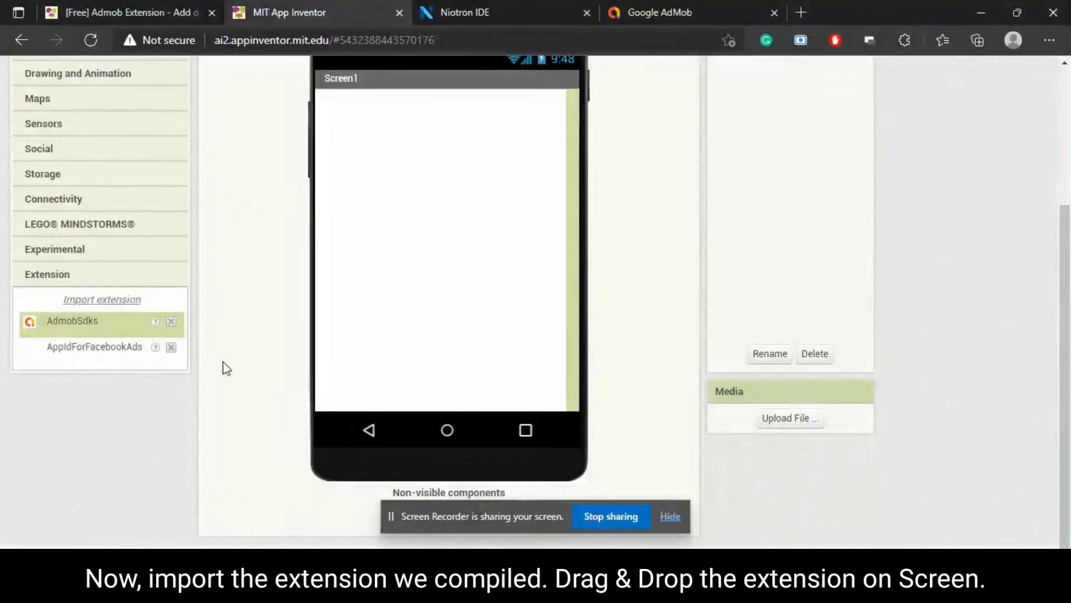
{"action": "left_click_drag", "start_coordinate": [121, 363], "coordinate": [461, 261]}
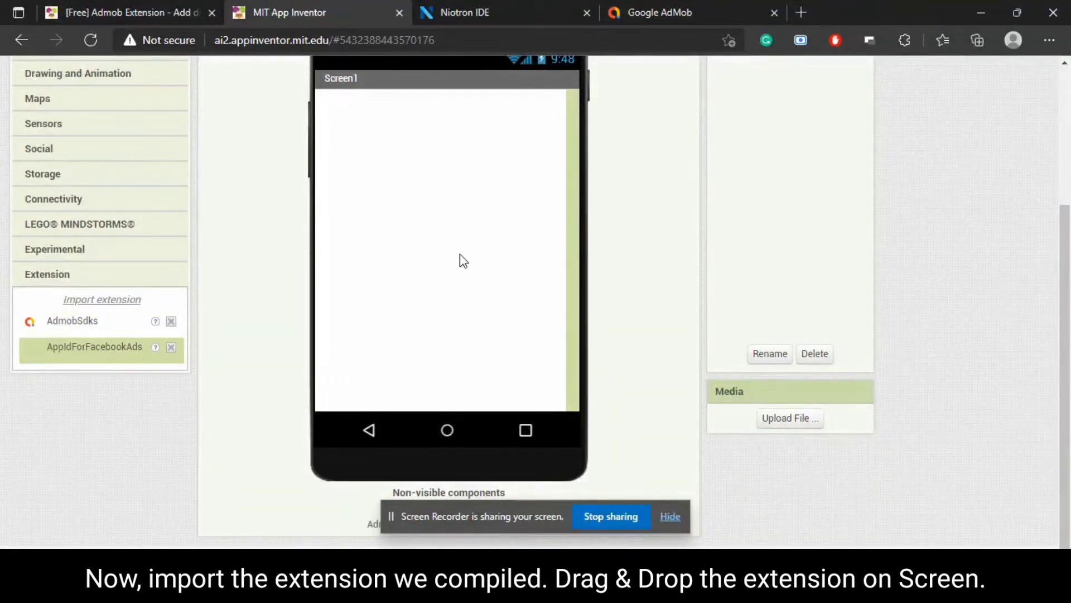
{"action": "left_click", "coordinate": [789, 198]}
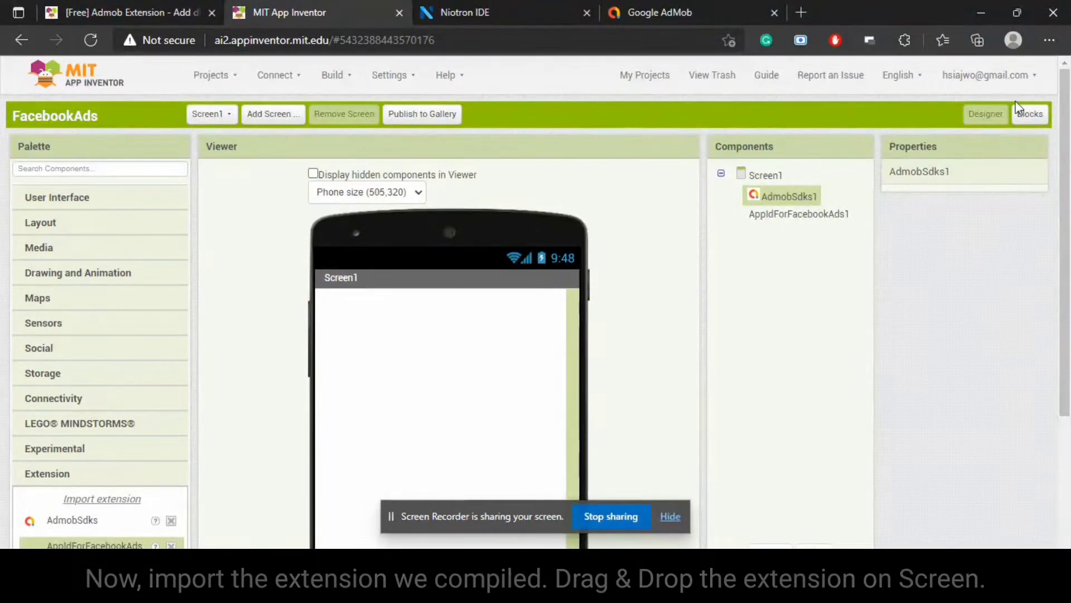
- In the blocks editor, add a Screen1.Initialize event that calls AdmobSdks1.InitializeSdk
{"action": "left_click", "coordinate": [1030, 114]}
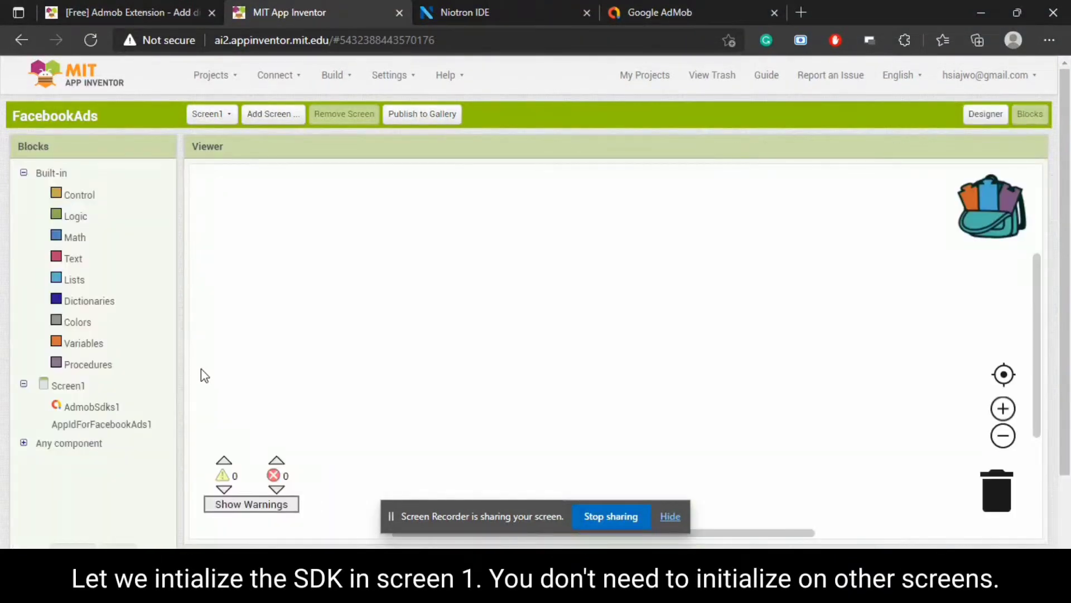
{"action": "left_click", "coordinate": [79, 387]}
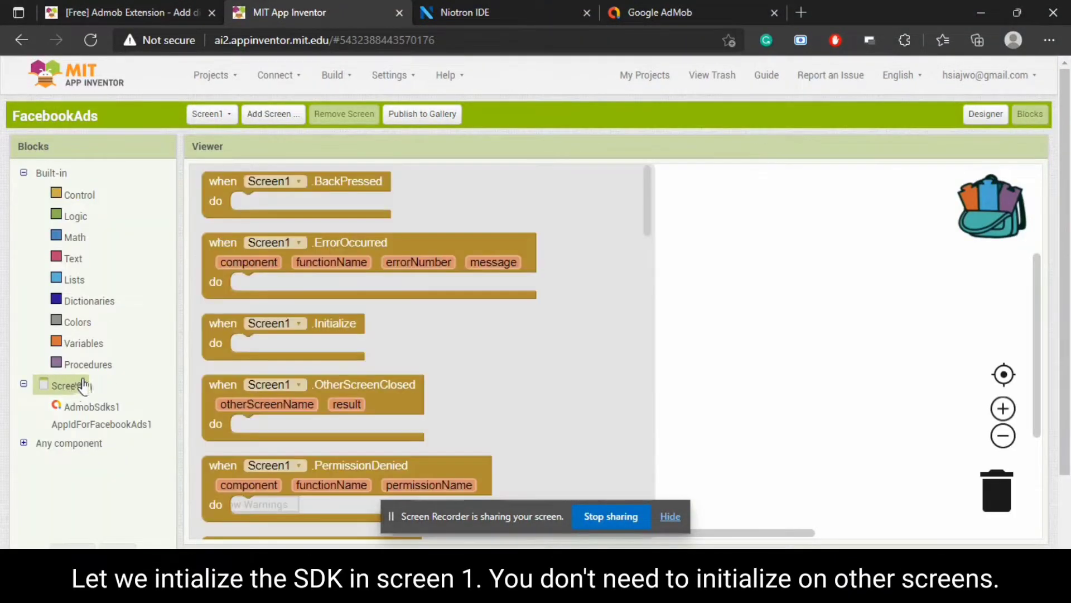
{"action": "left_click_drag", "start_coordinate": [336, 315], "coordinate": [429, 239]}
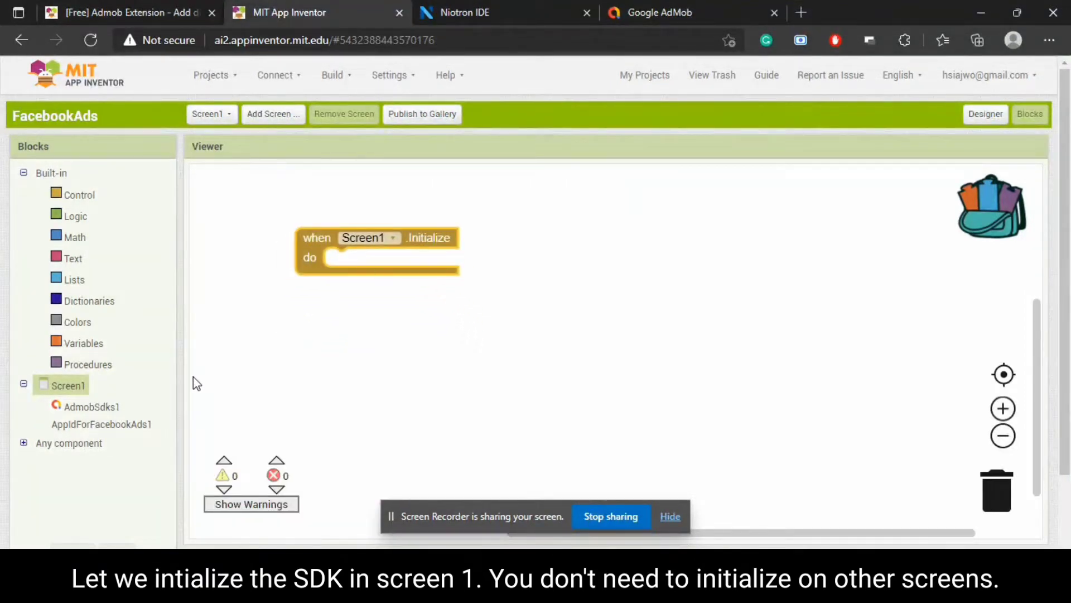
{"action": "left_click", "coordinate": [116, 410]}
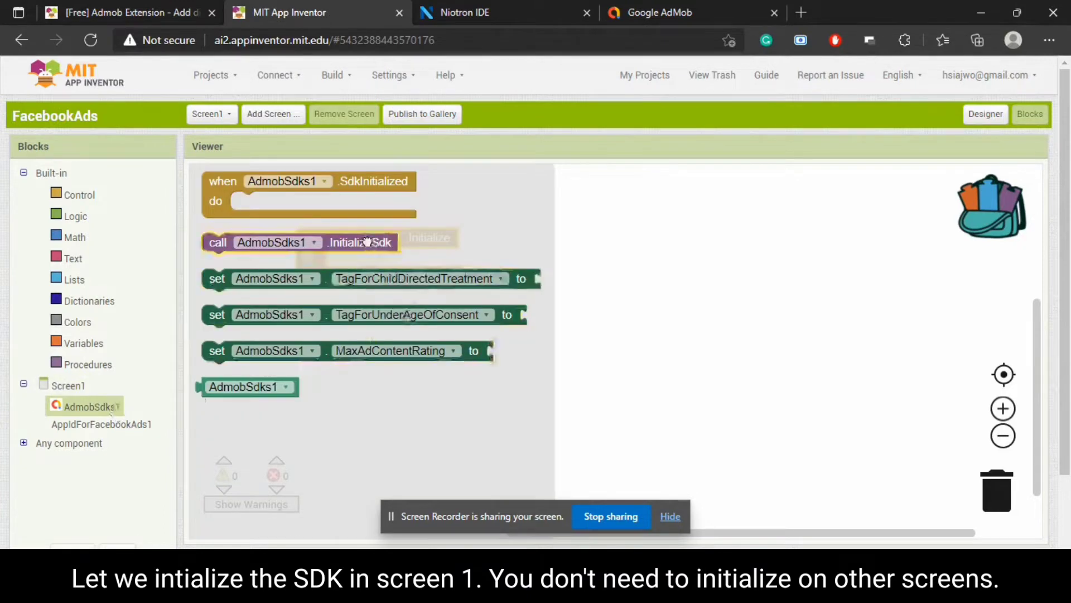
{"action": "left_click_drag", "start_coordinate": [388, 239], "coordinate": [500, 259]}
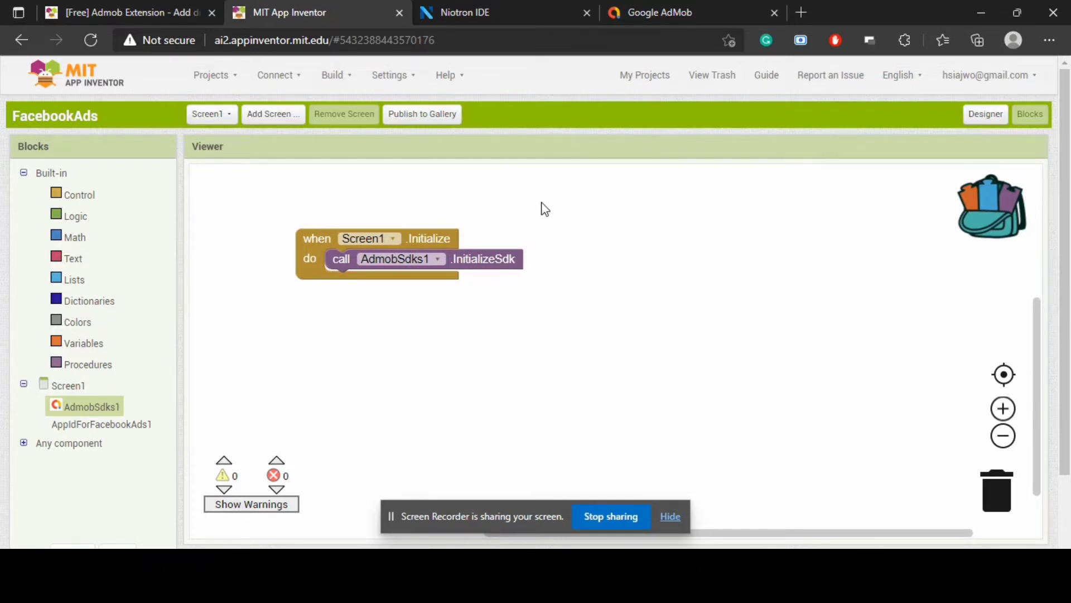
- Close Niotron IDE, expand Facebook Audience Network in the AdMob extension documentation and open its Business Manager Start page in a new tab
{"action": "left_click", "coordinate": [587, 13]}
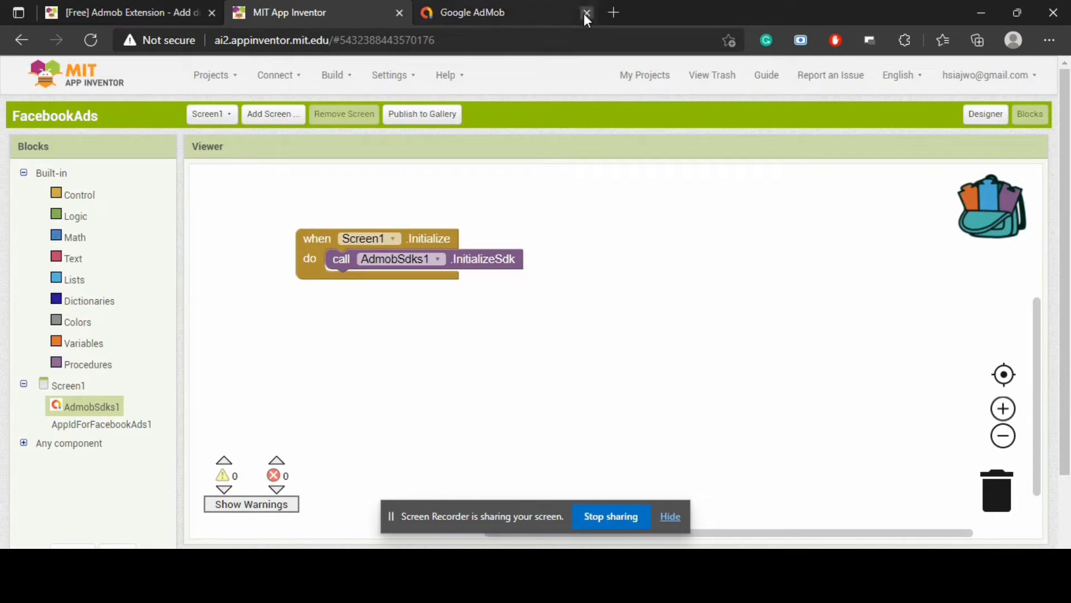
{"action": "left_click", "coordinate": [190, 7]}
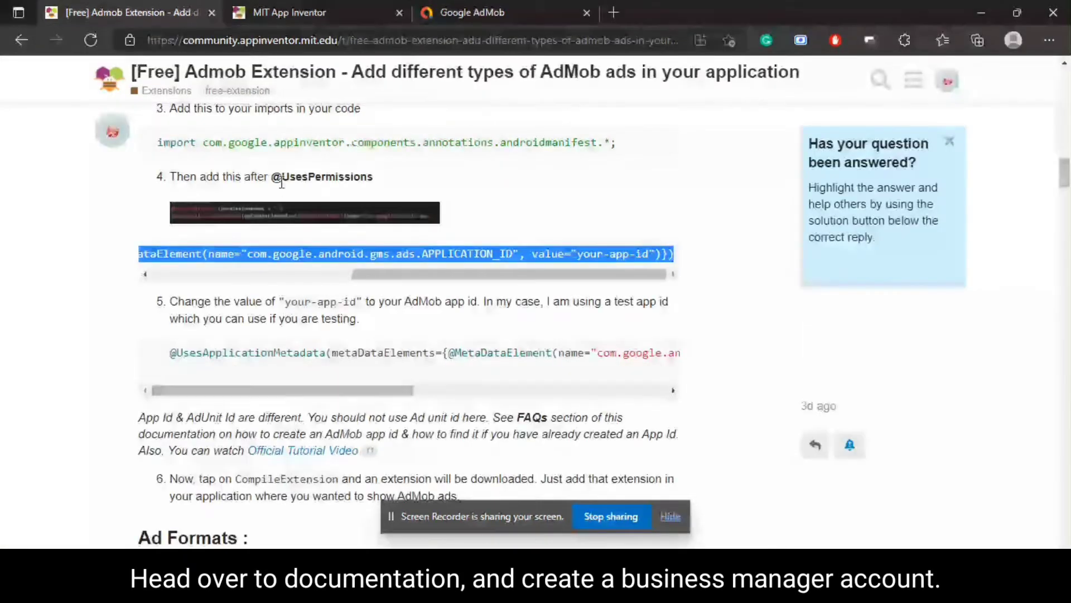
{"action": "scroll", "coordinate": [244, 306], "scroll_direction": "down", "scroll_amount": 10}
{"action": "scroll", "coordinate": [243, 306], "scroll_direction": "down", "scroll_amount": 1}
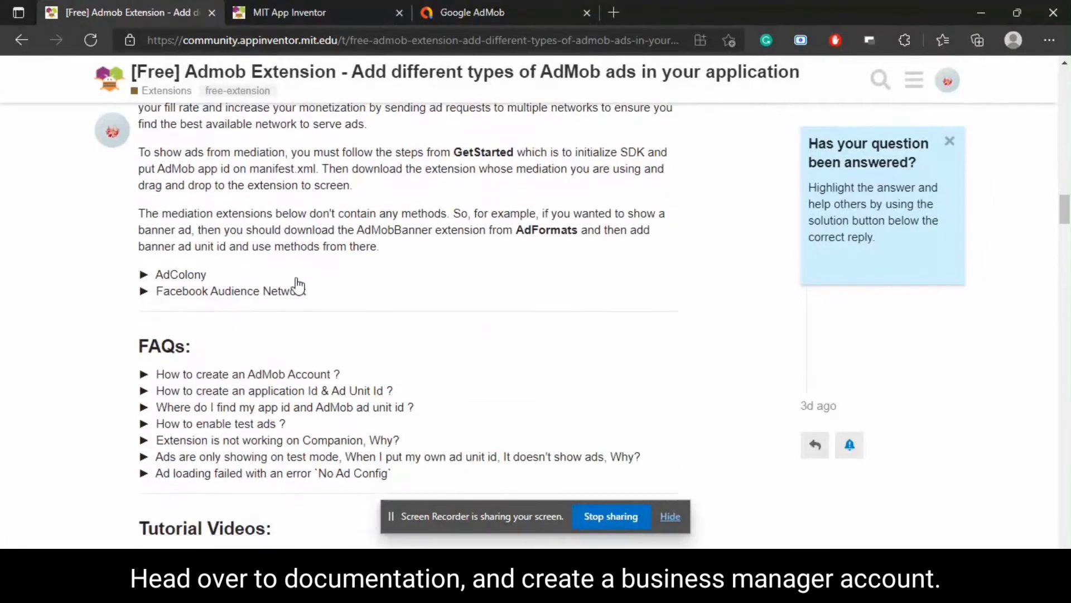
{"action": "left_click", "coordinate": [165, 296]}
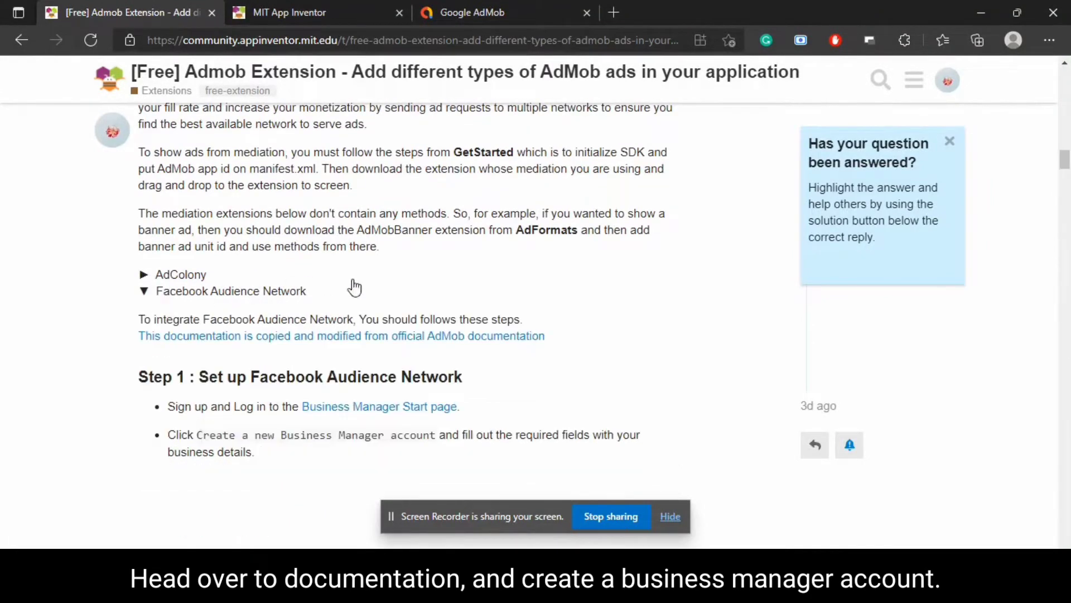
{"action": "scroll", "coordinate": [355, 287], "scroll_direction": "down", "scroll_amount": 3}
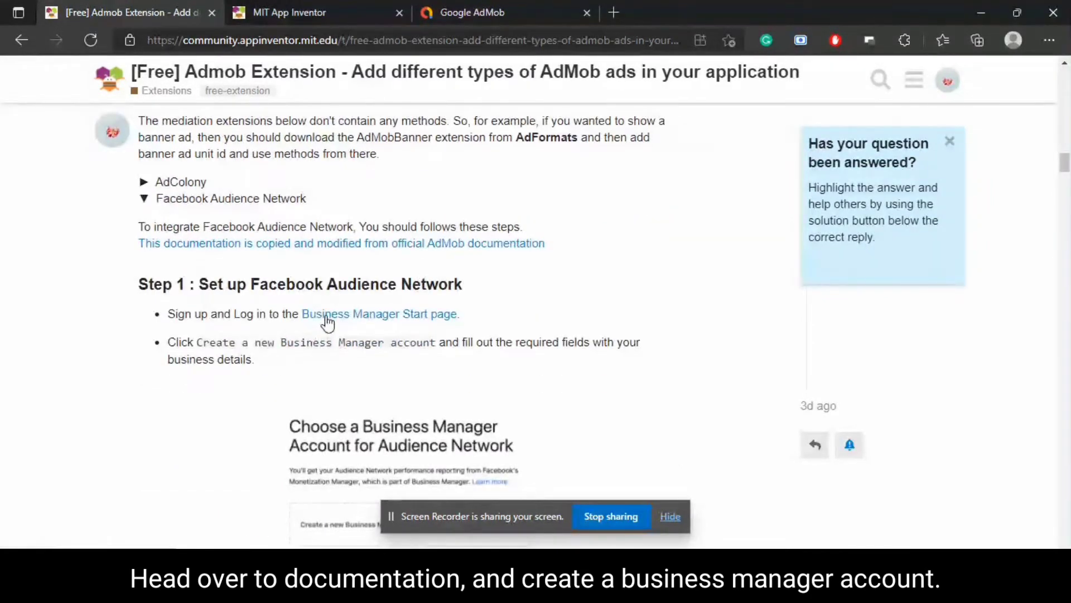
{"action": "left_click_drag", "start_coordinate": [328, 322], "coordinate": [674, 1]}
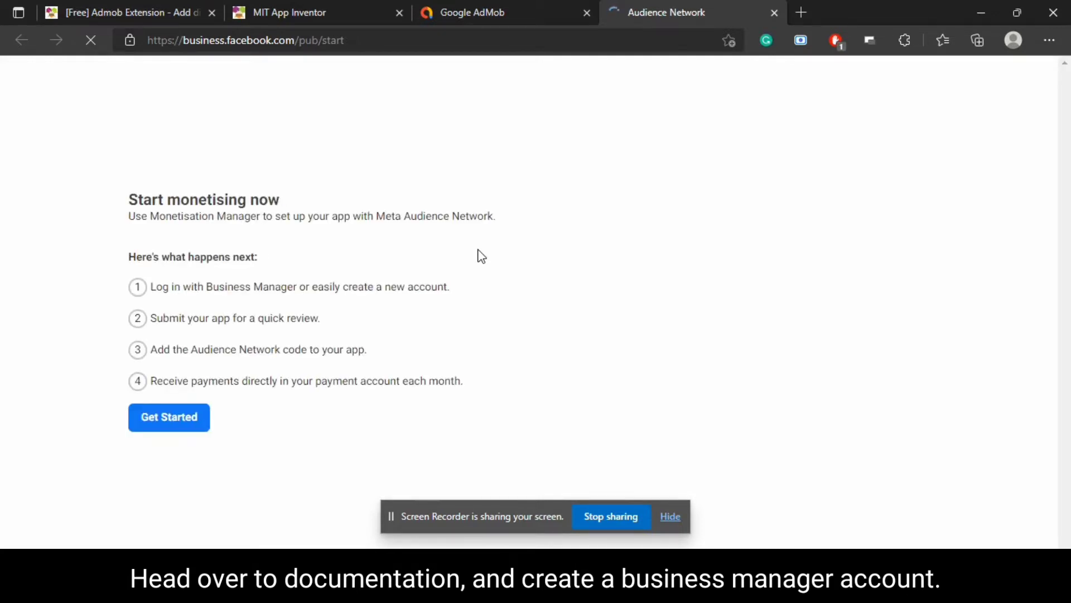
- Start the Audience Network sign-up and fill in the account holder's name and email address
{"action": "left_click", "coordinate": [186, 429]}
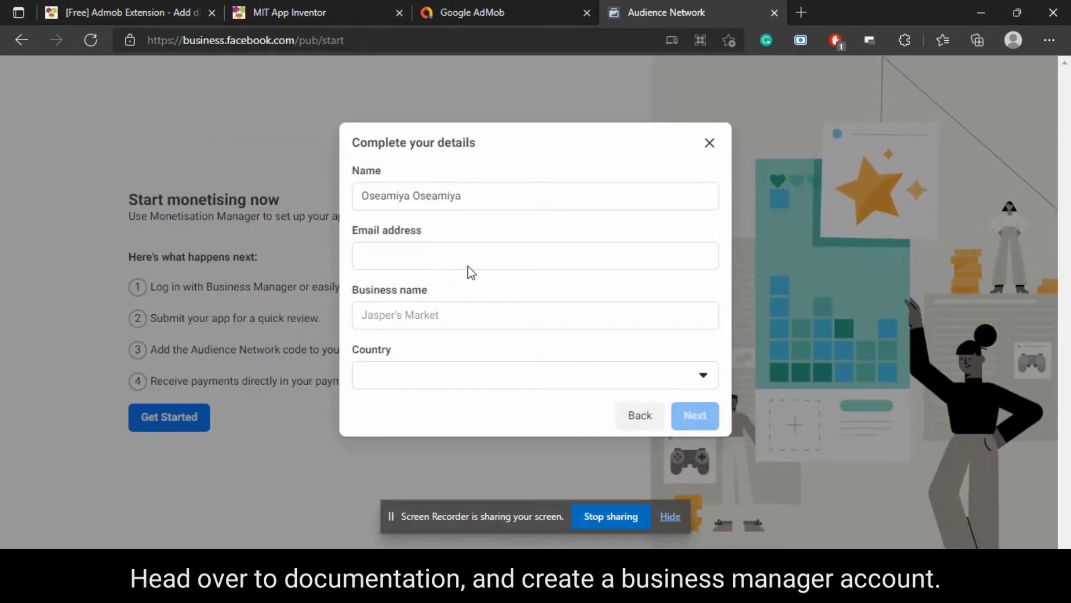
{"action": "left_click", "coordinate": [480, 256]}
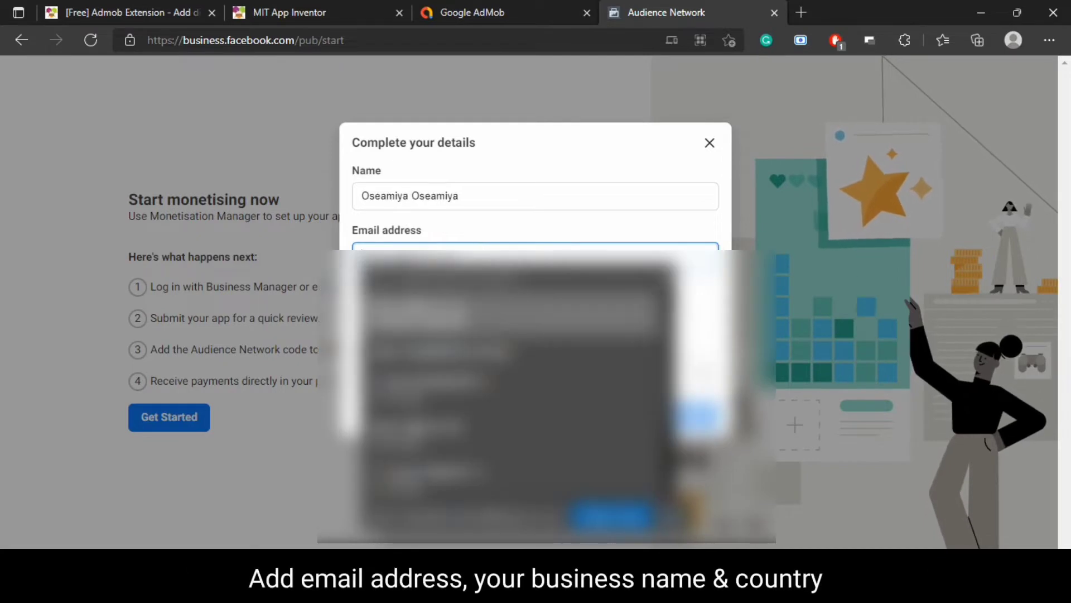
{"action": "key", "text": "Return"}
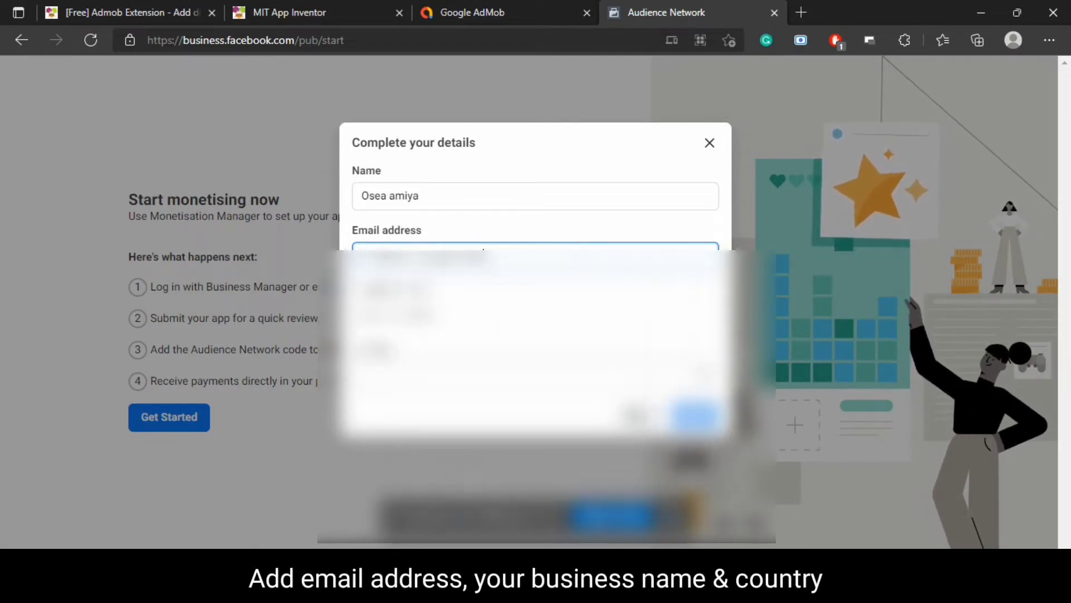
- Set the business name to Oseamiya App and the country to Nepal, and submit the business details
{"action": "left_click", "coordinate": [508, 314]}
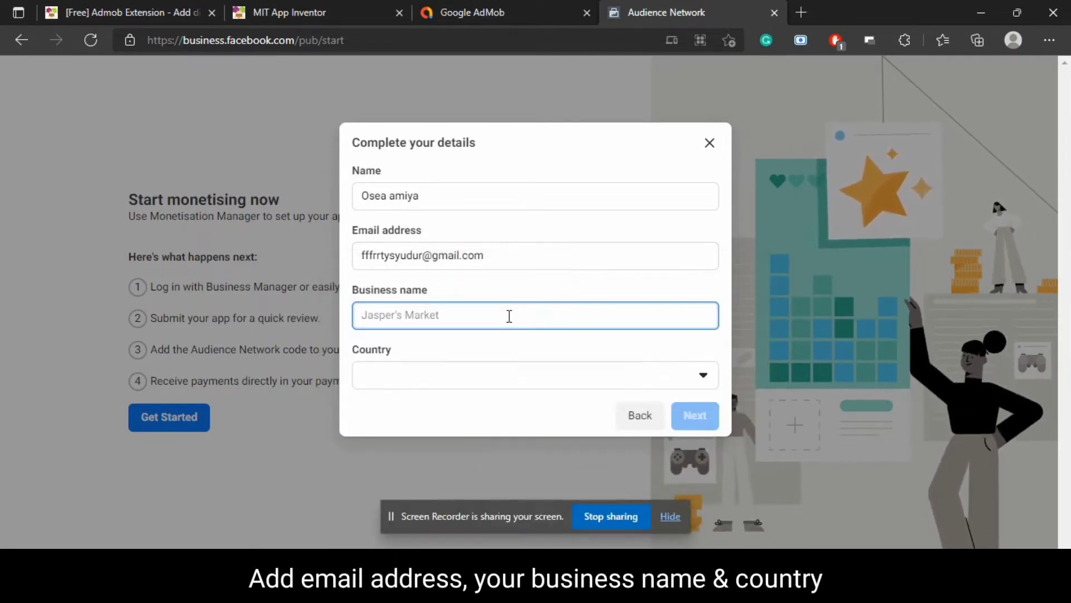
{"action": "type", "text": "Oseami"}
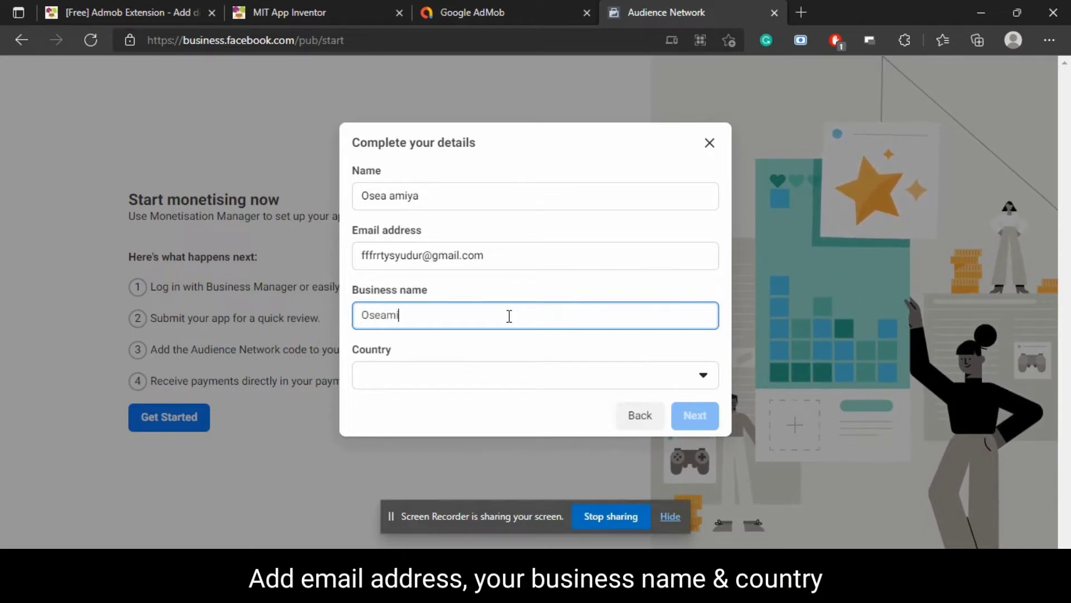
{"action": "type", "text": "ya Busi"}
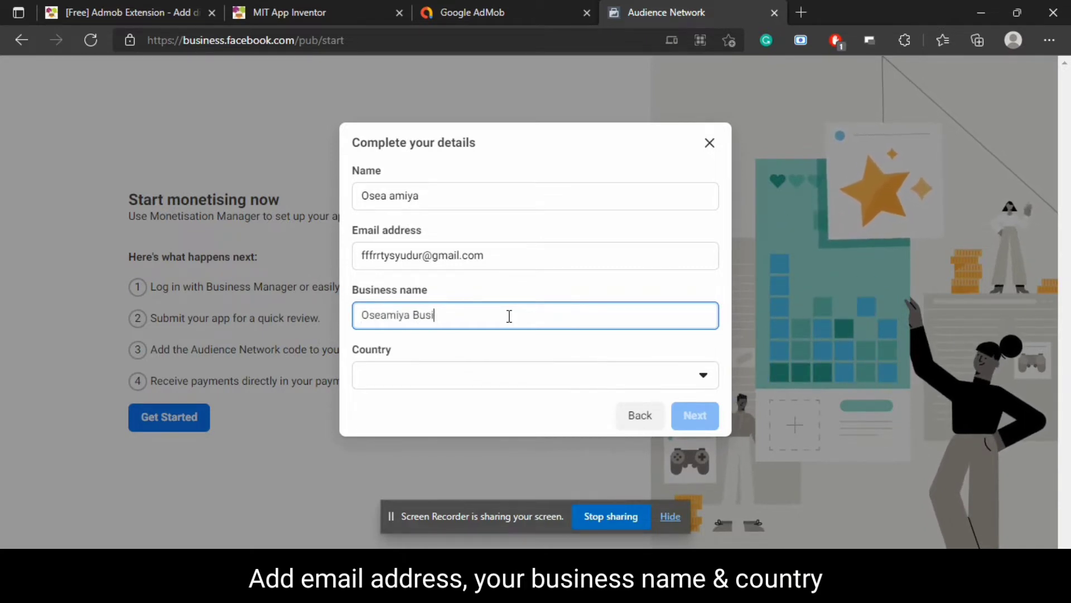
{"action": "key", "text": "BackSpace"}
{"action": "key", "text": "BackSpace"}
{"action": "key", "text": "BackSpace"}
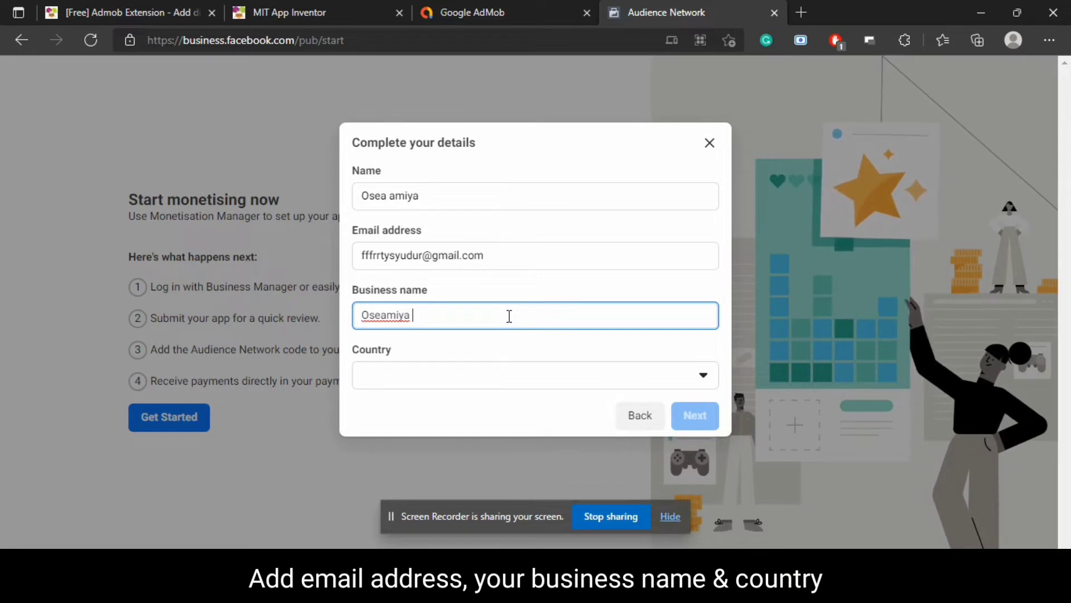
{"action": "type", "text": "App"}
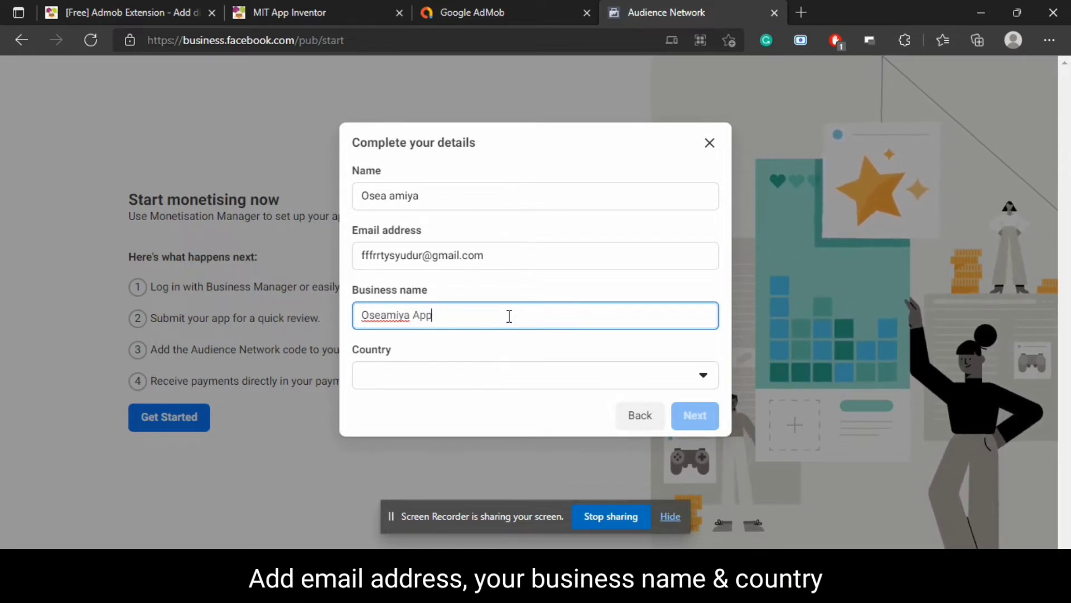
{"action": "key", "text": "Tab"}
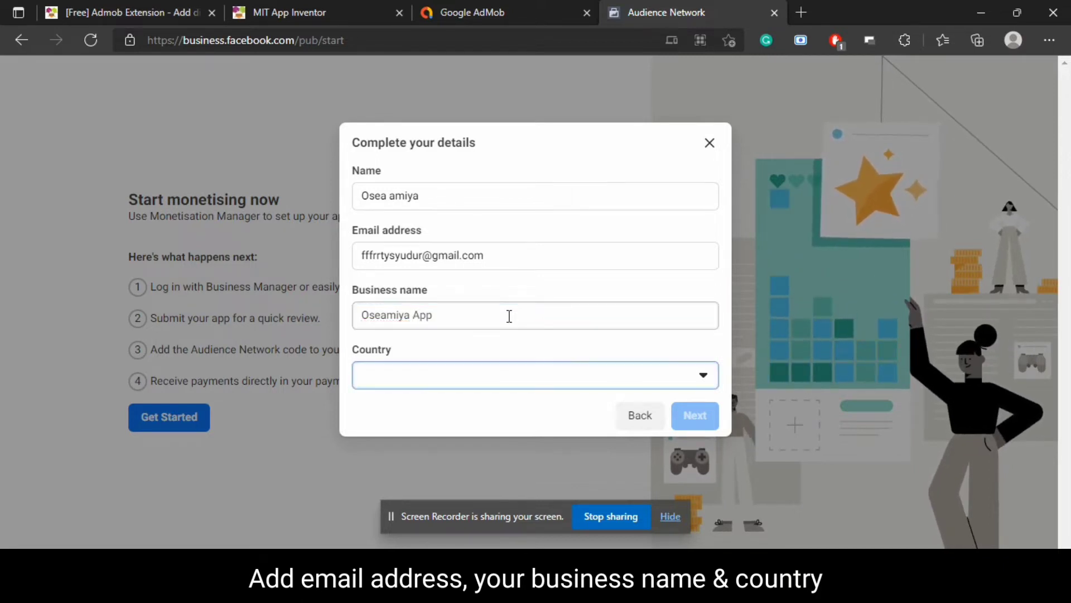
{"action": "key", "text": "Return"}
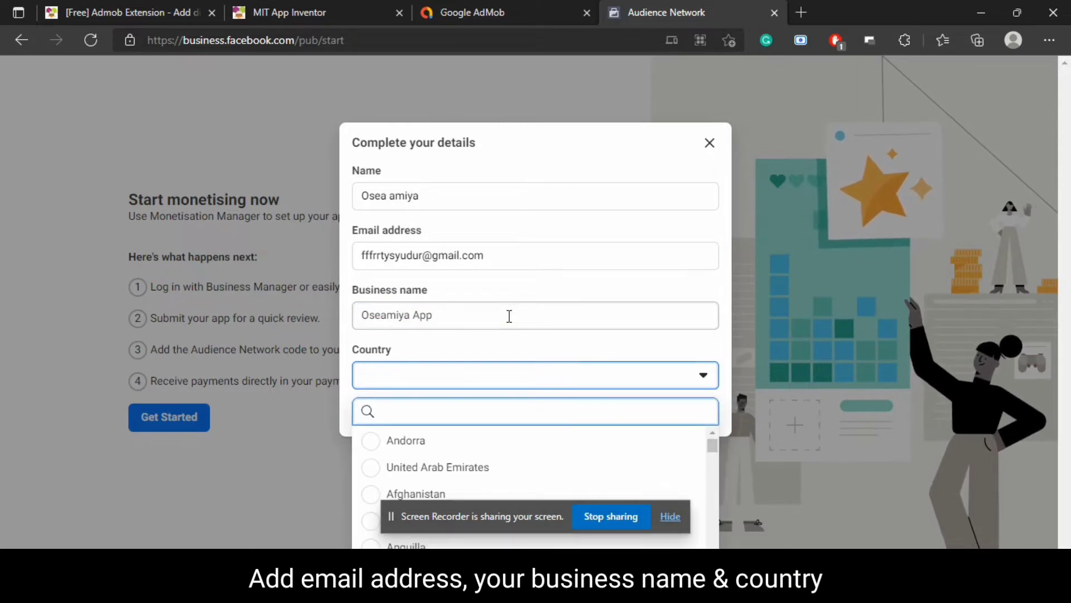
{"action": "type", "text": "Ne"}
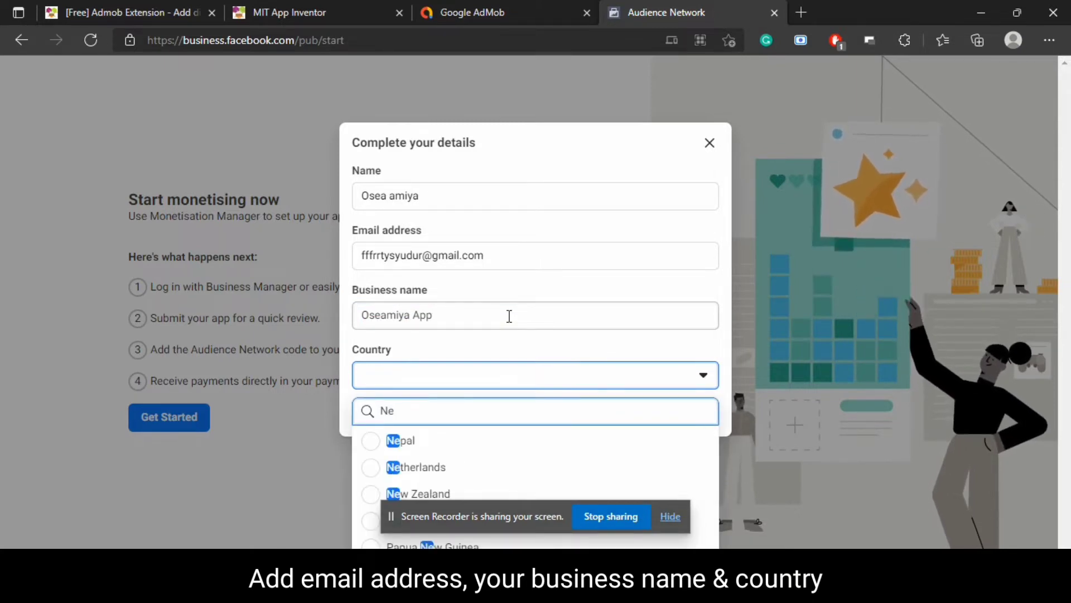
{"action": "key", "text": "Return"}
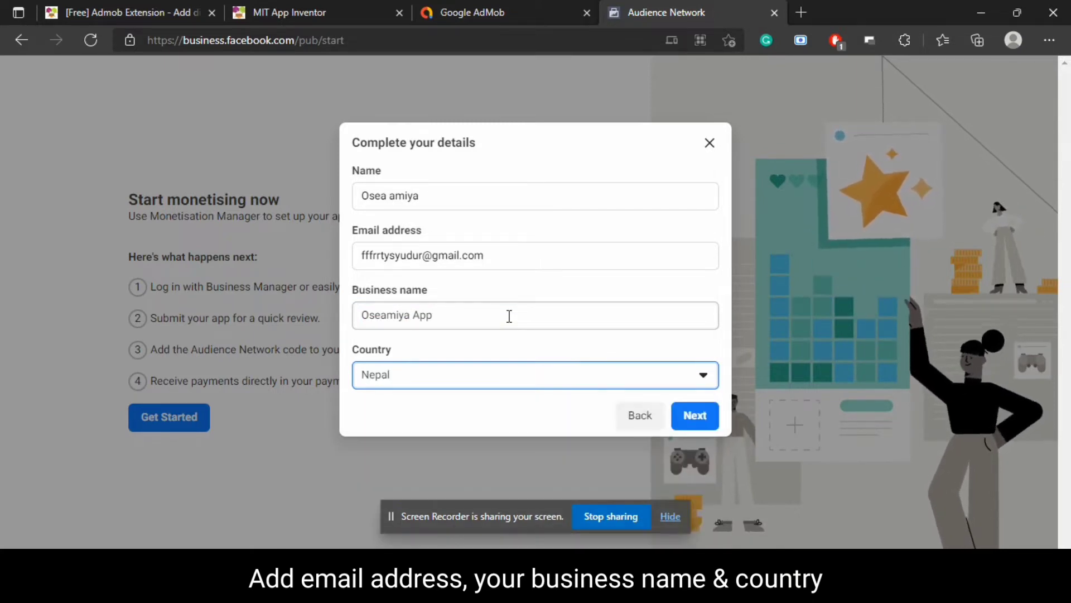
{"action": "left_click", "coordinate": [692, 424]}
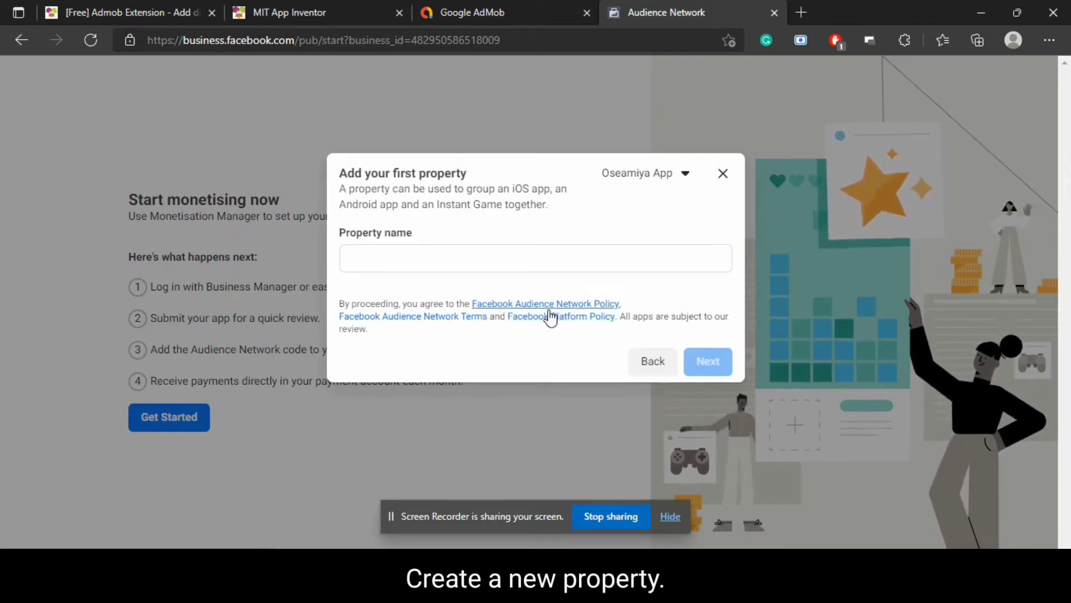
- Name the first Audience Network property FacebookTest and create it
{"action": "left_click", "coordinate": [463, 266]}
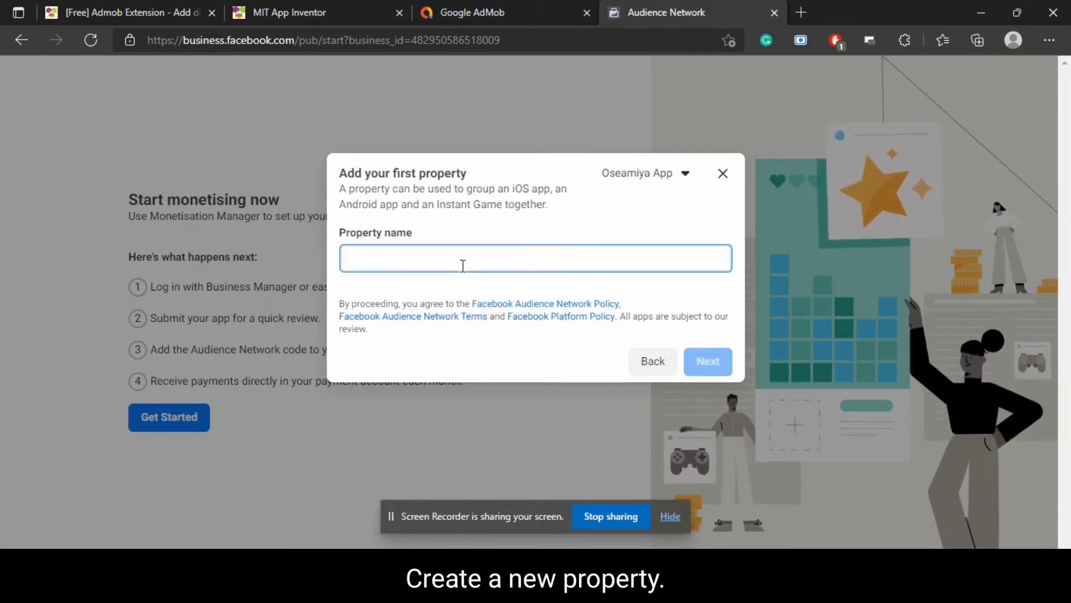
{"action": "type", "text": "Facebook"}
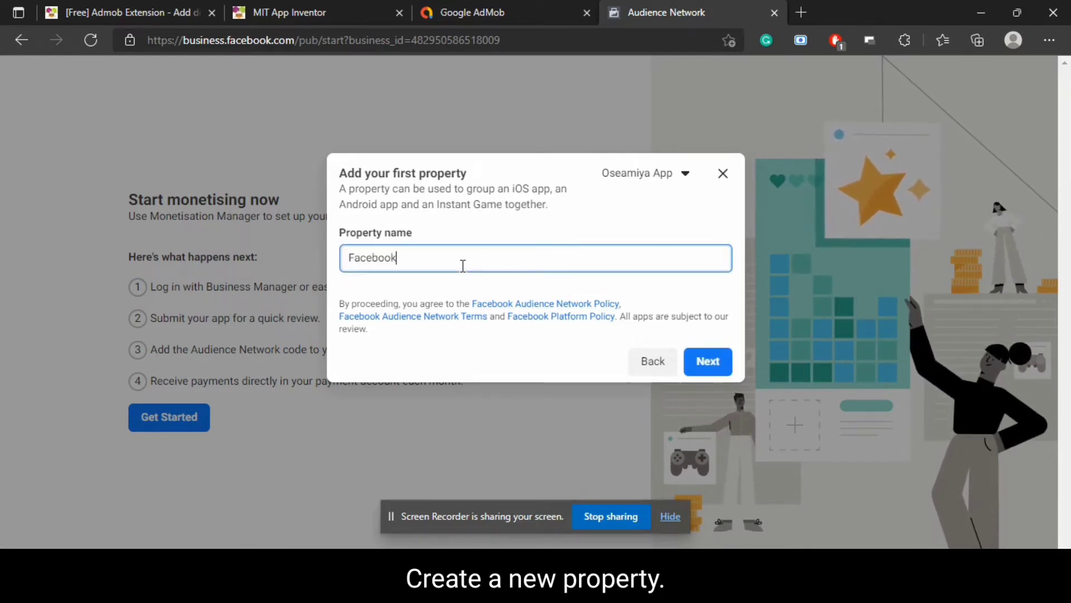
{"action": "type", "text": "Test"}
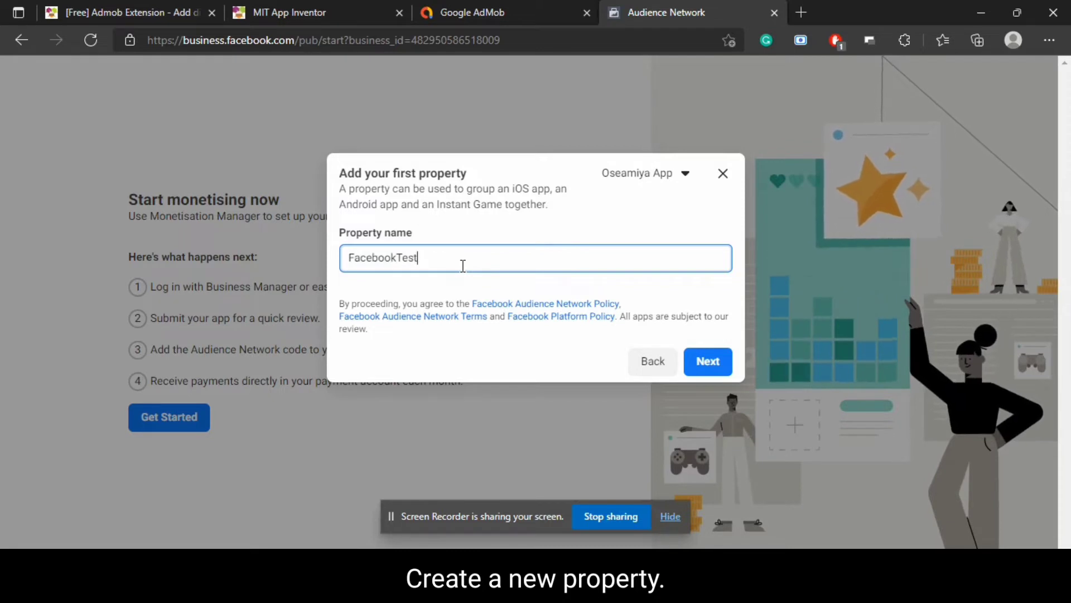
{"action": "left_click", "coordinate": [708, 364]}
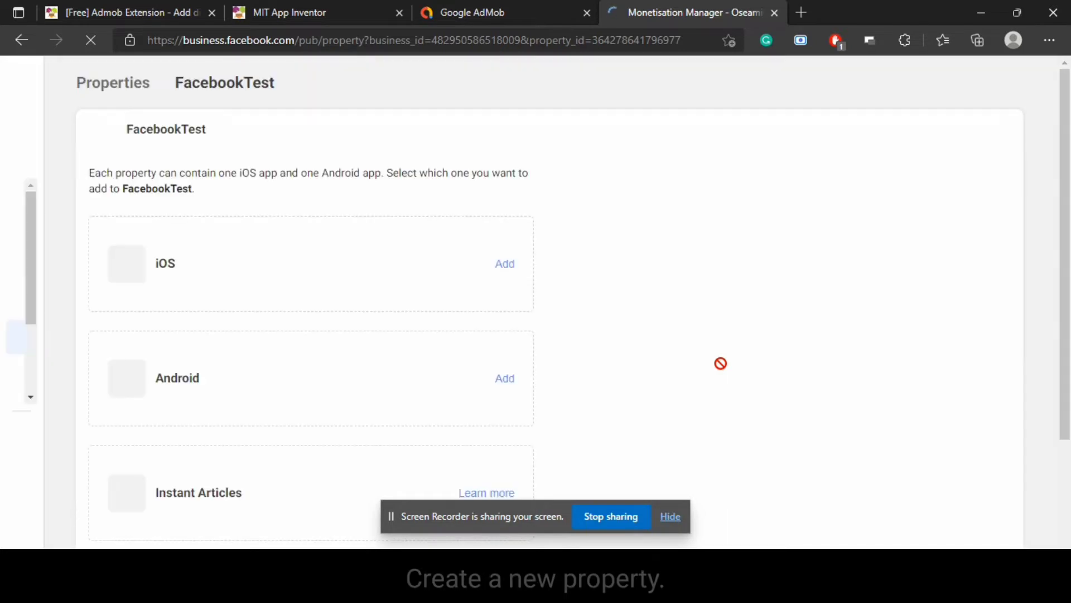
- Add an Android app to the FacebookTest property with bidding, leaving the Google Play URL empty in the app details
{"action": "scroll", "coordinate": [454, 356], "scroll_direction": "down", "scroll_amount": 3}
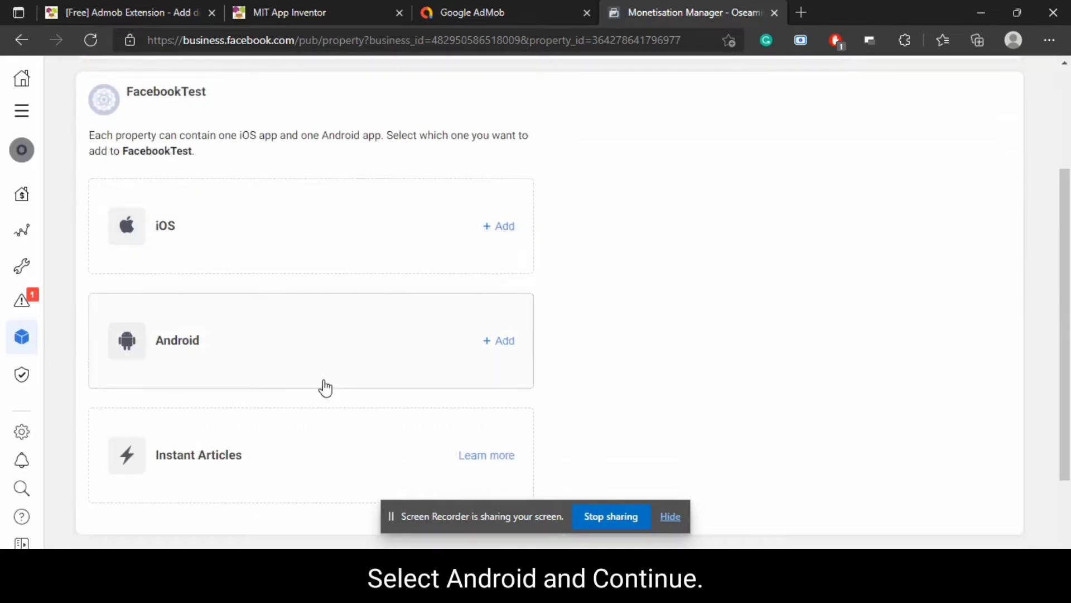
{"action": "left_click", "coordinate": [450, 341]}
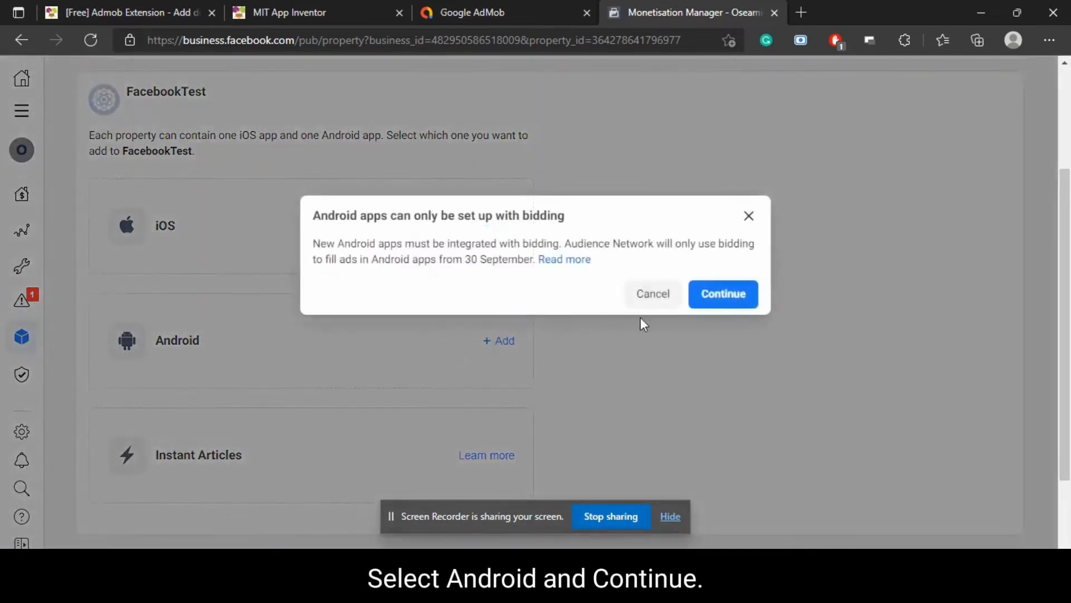
{"action": "left_click", "coordinate": [748, 294]}
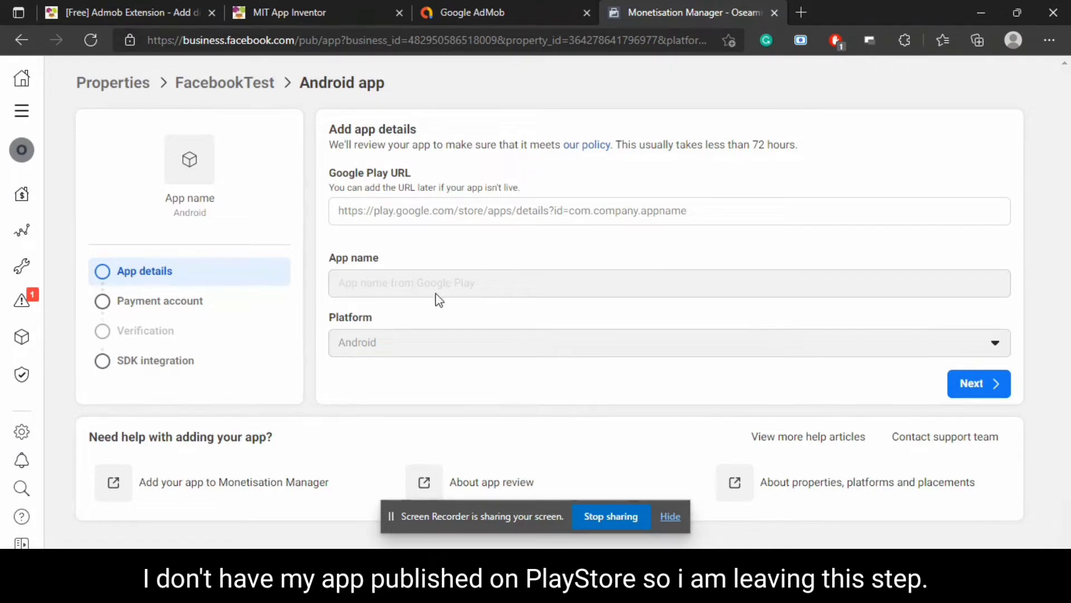
{"action": "left_click", "coordinate": [970, 391]}
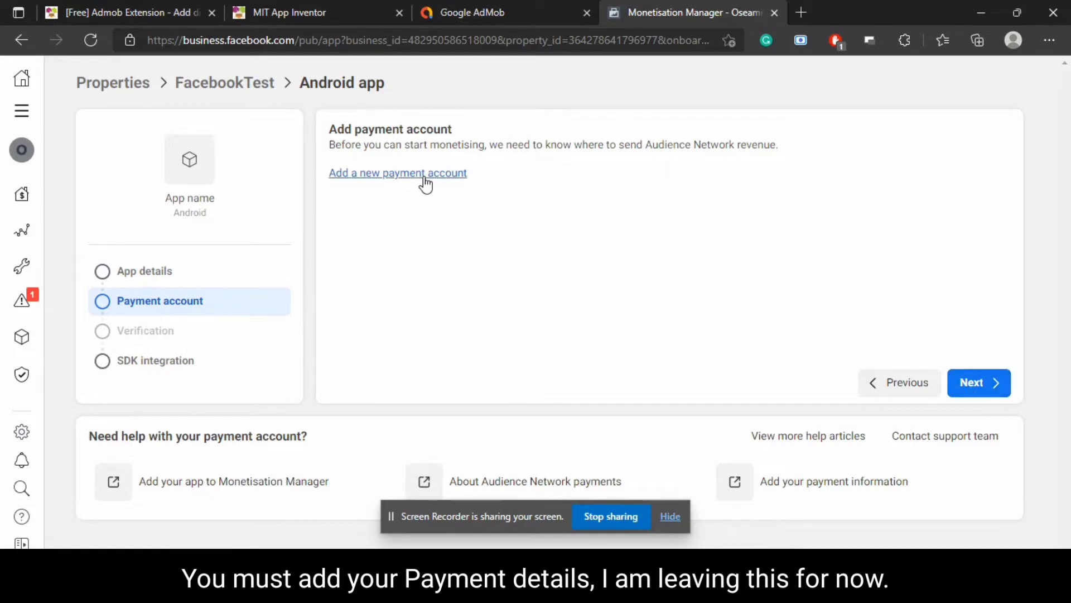
{"action": "left_click", "coordinate": [424, 175]}
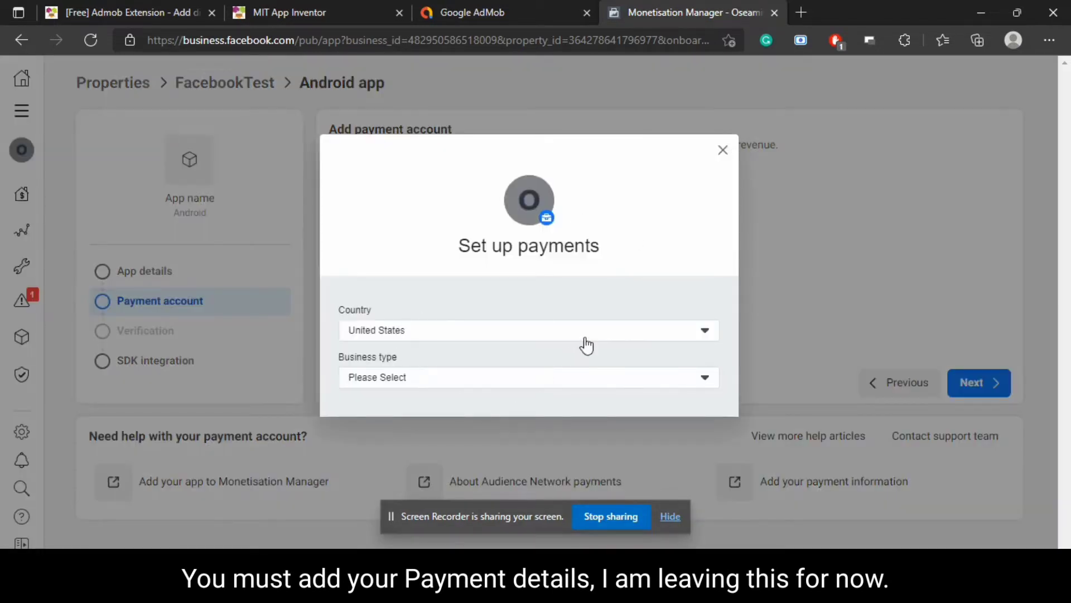
{"action": "left_click", "coordinate": [578, 339]}
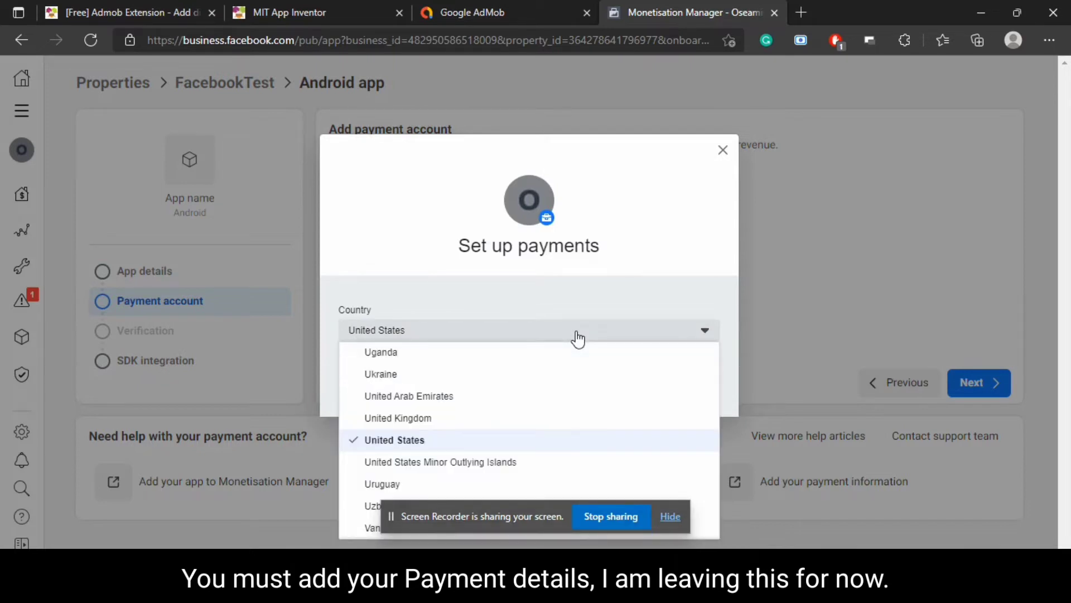
{"action": "scroll", "coordinate": [514, 404], "scroll_direction": "up", "scroll_amount": 20}
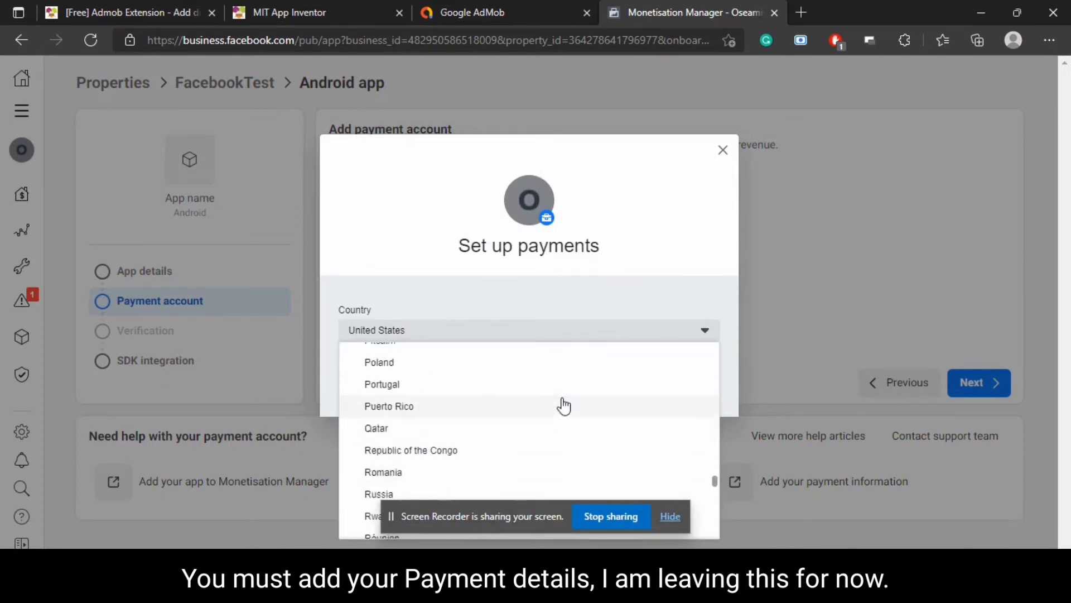
{"action": "scroll", "coordinate": [555, 407], "scroll_direction": "up", "scroll_amount": 5}
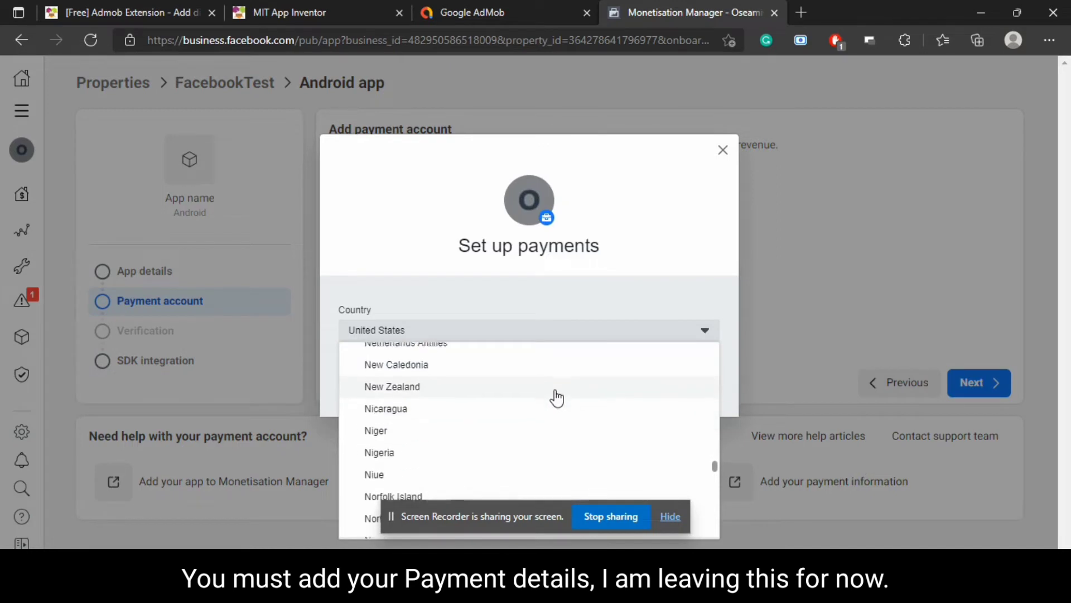
{"action": "left_click", "coordinate": [470, 407]}
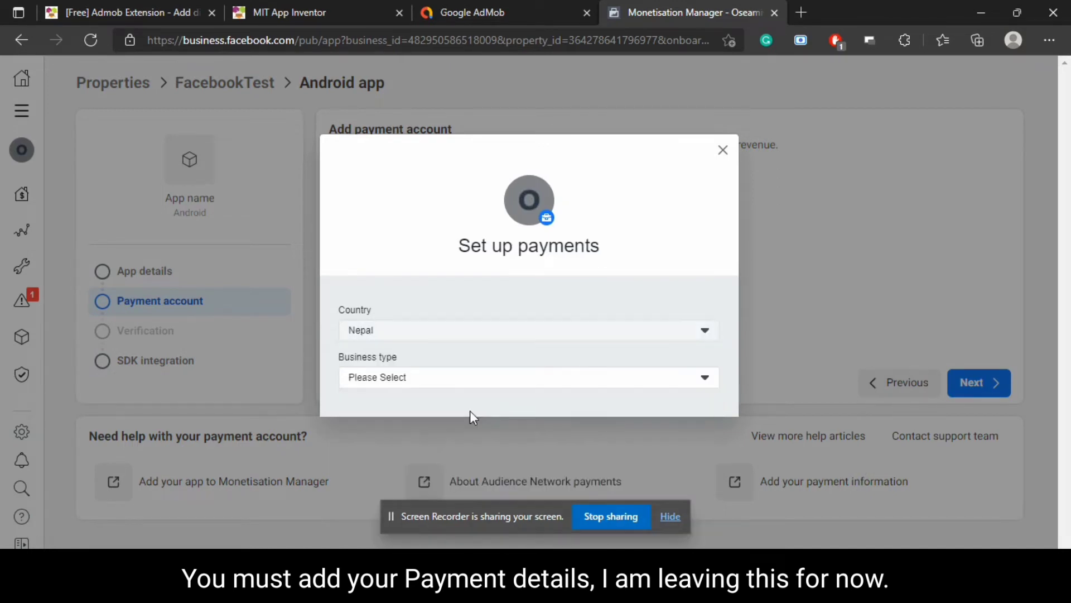
{"action": "left_click", "coordinate": [558, 379]}
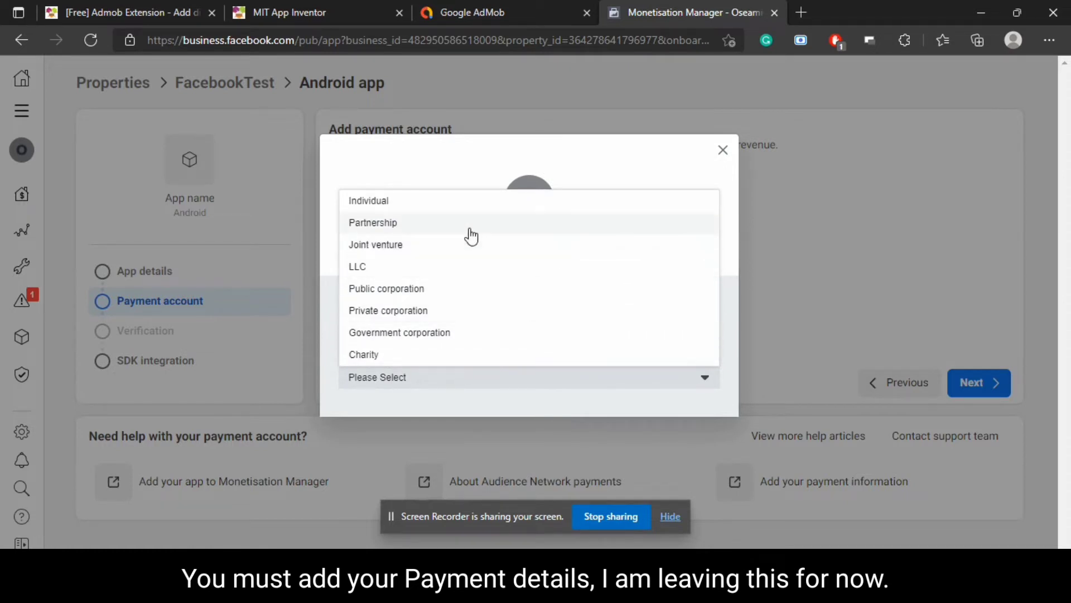
{"action": "left_click", "coordinate": [449, 207]}
{"action": "scroll", "coordinate": [519, 363], "scroll_direction": "down", "scroll_amount": 2}
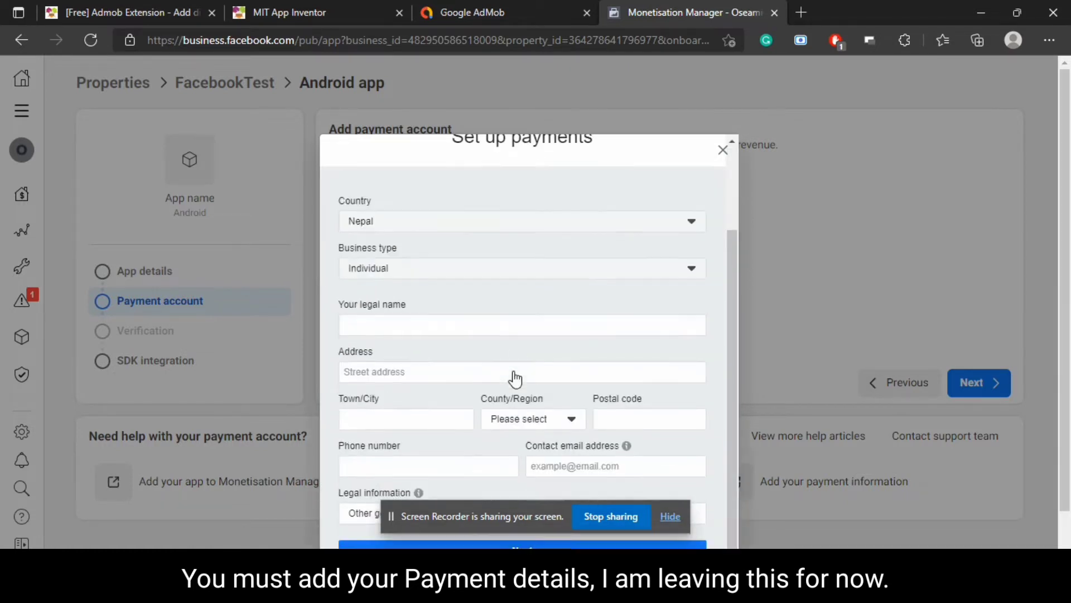
{"action": "scroll", "coordinate": [601, 382], "scroll_direction": "down", "scroll_amount": 1}
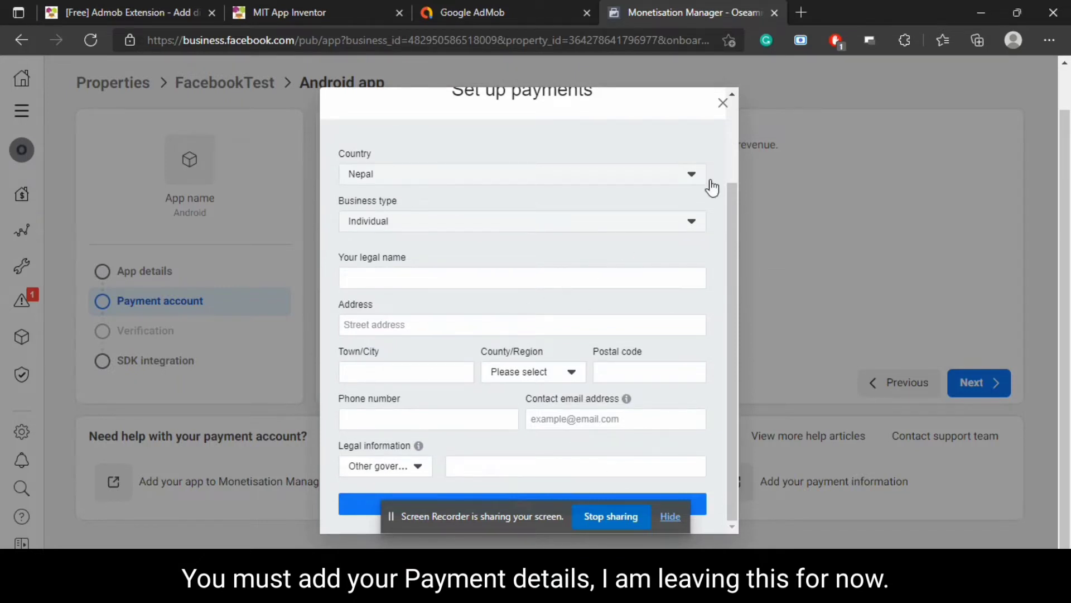
{"action": "left_click", "coordinate": [723, 103]}
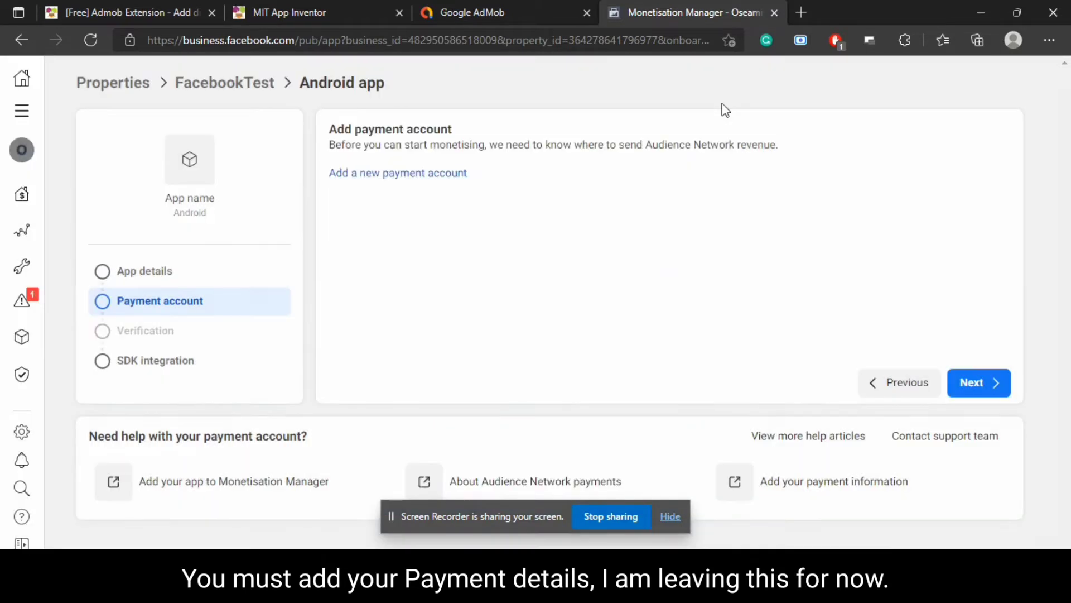
- In the Android app's SDK integration, choose Google AdMob as the mediation platform and generate the system user access token
{"action": "left_click", "coordinate": [160, 364]}
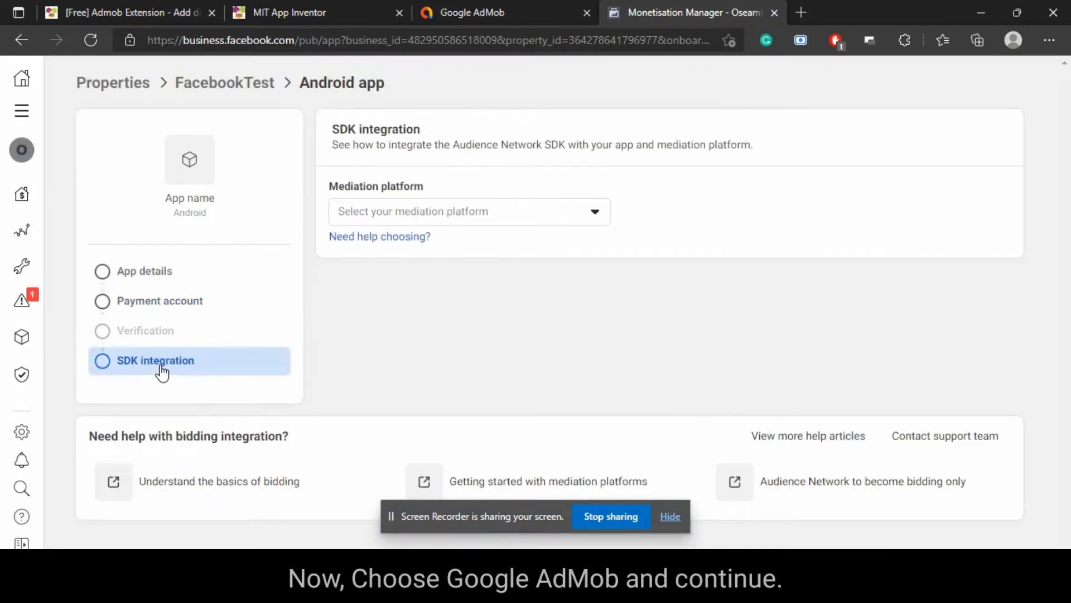
{"action": "left_click", "coordinate": [565, 222]}
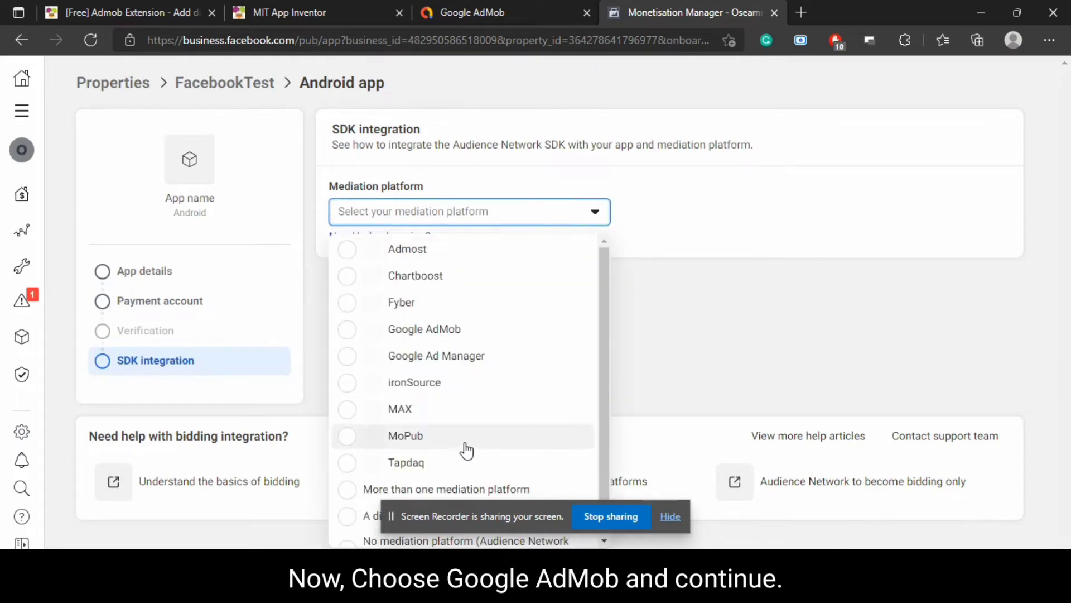
{"action": "scroll", "coordinate": [466, 379], "scroll_direction": "down", "scroll_amount": 1}
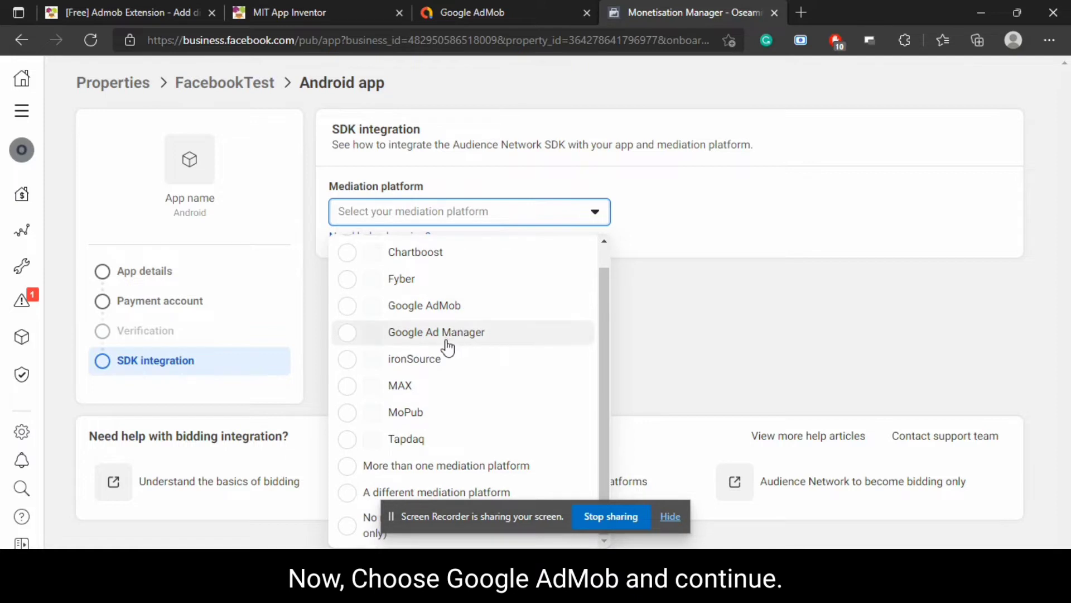
{"action": "scroll", "coordinate": [474, 335], "scroll_direction": "up", "scroll_amount": 1}
{"action": "left_click", "coordinate": [452, 334]}
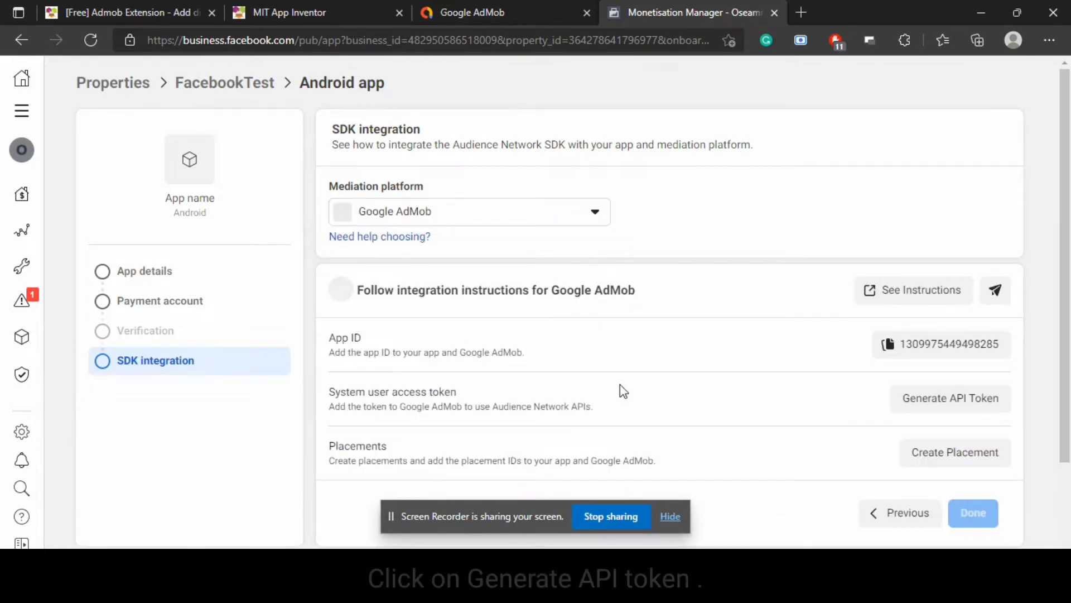
{"action": "scroll", "coordinate": [614, 357], "scroll_direction": "down", "scroll_amount": 1}
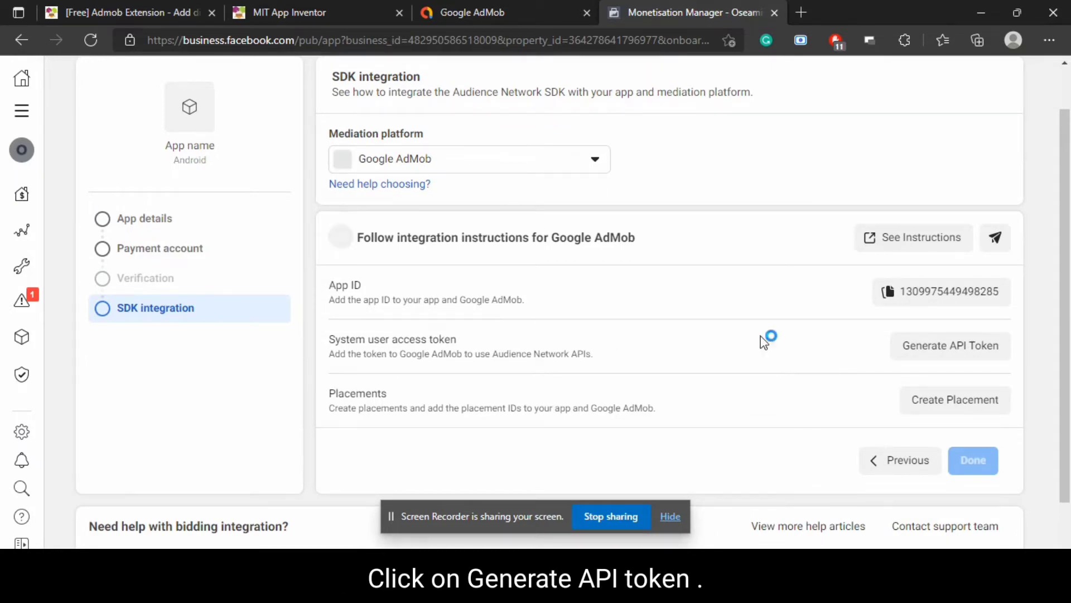
{"action": "left_click", "coordinate": [927, 353]}
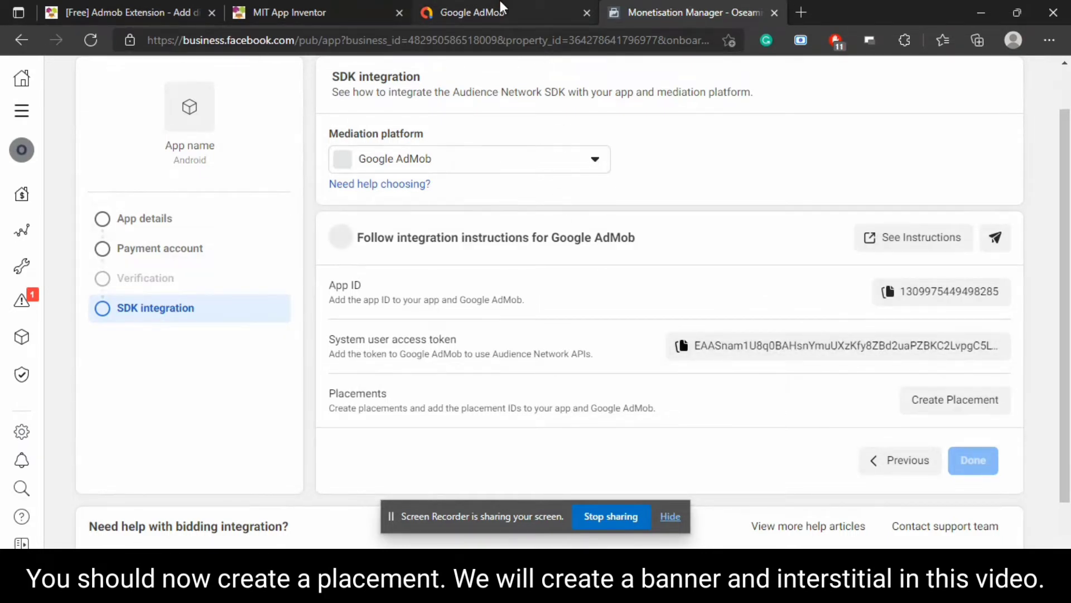
- Create a placement named Banner Ad with the Banner display format
{"action": "left_click", "coordinate": [939, 399]}
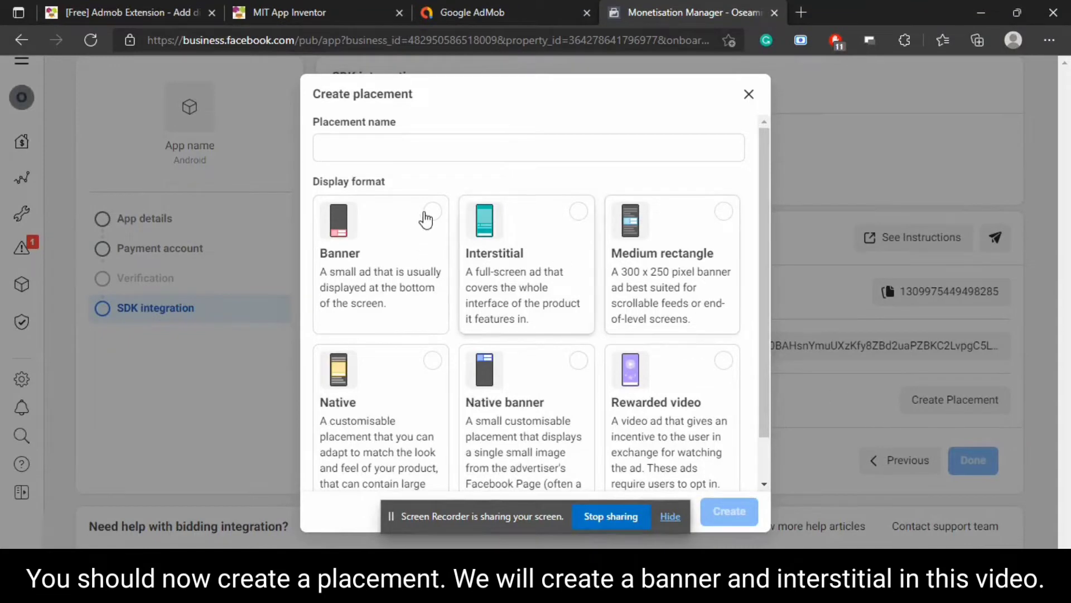
{"action": "left_click", "coordinate": [430, 217]}
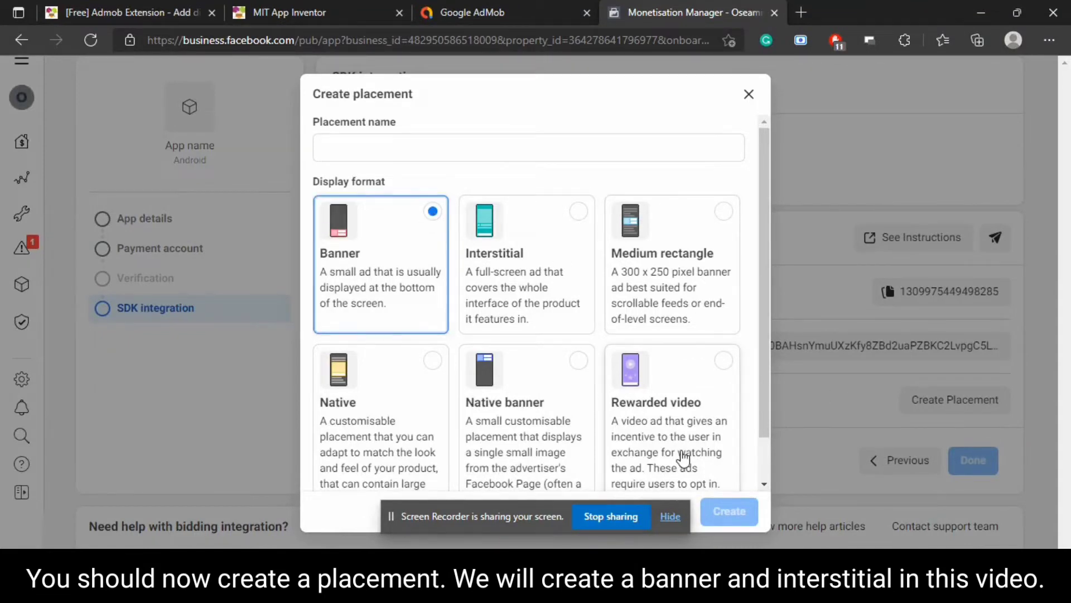
{"action": "left_click", "coordinate": [589, 146]}
{"action": "type", "text": "Ba"}
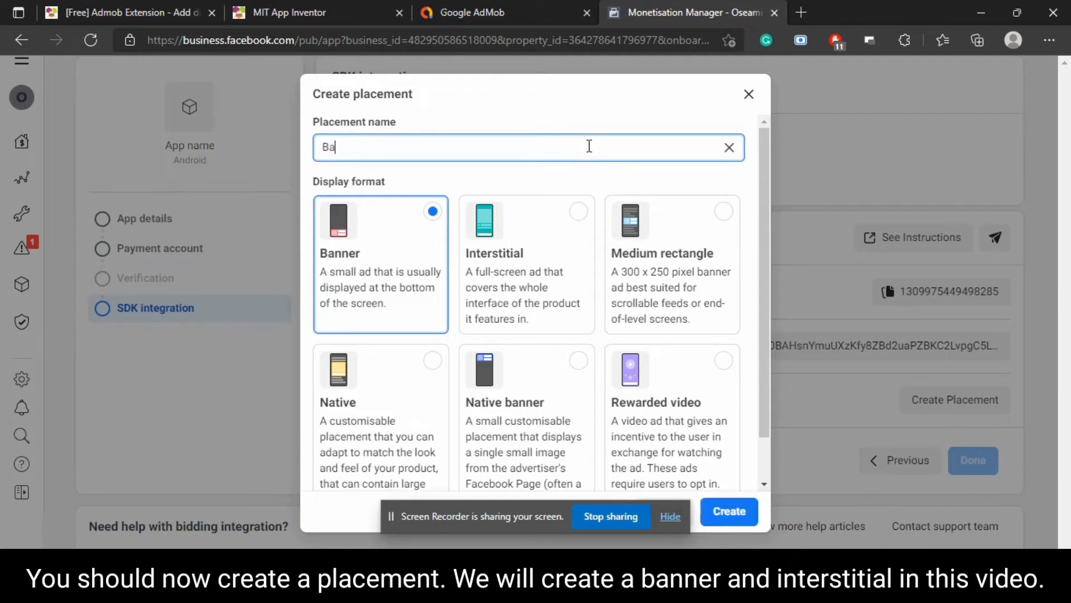
{"action": "type", "text": "nner Ad"}
{"action": "left_click", "coordinate": [737, 513]}
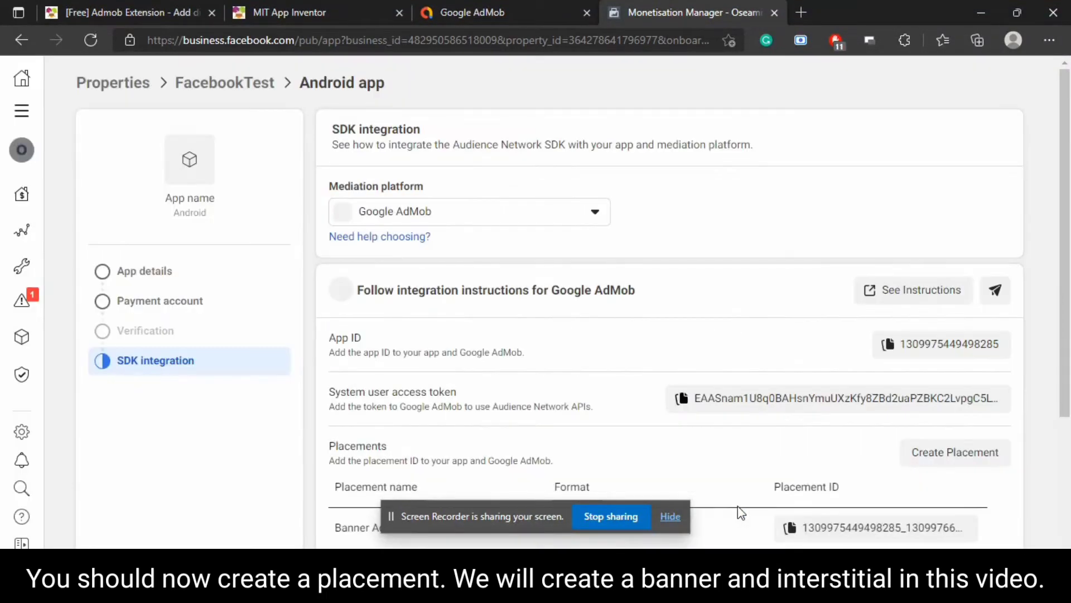
- Create a second placement named Interstitial Ad with the Interstitial display format
{"action": "scroll", "coordinate": [764, 469], "scroll_direction": "down", "scroll_amount": 3}
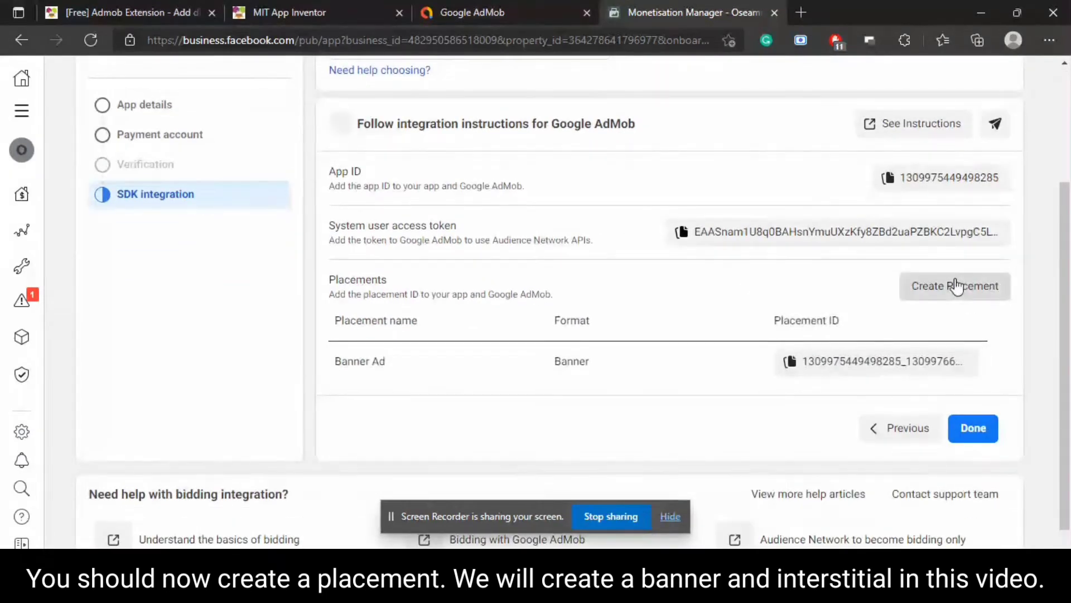
{"action": "left_click", "coordinate": [958, 285]}
{"action": "left_click", "coordinate": [434, 151]}
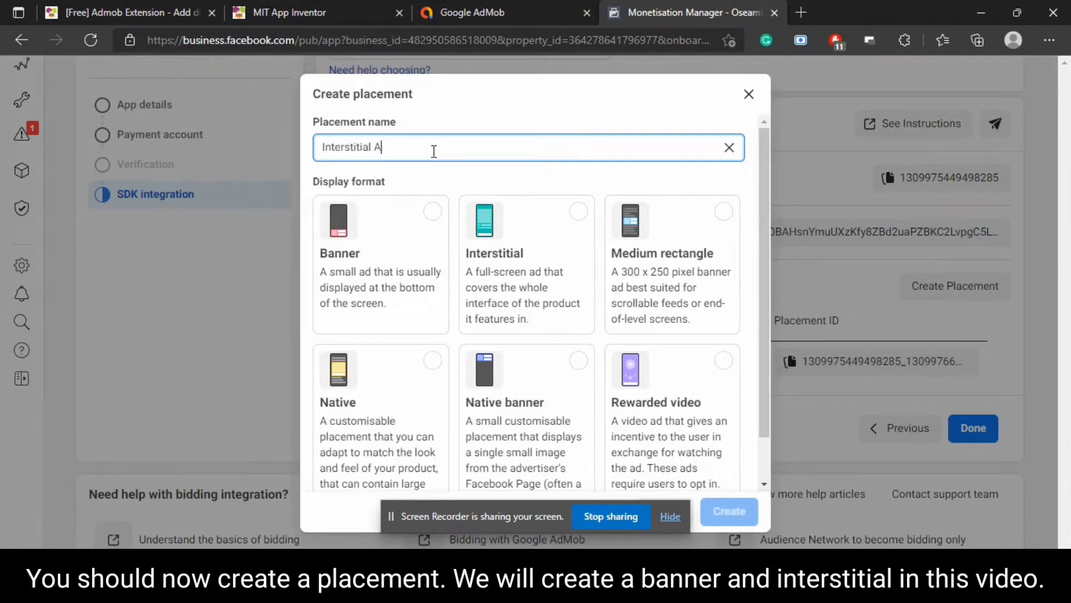
{"action": "scroll", "coordinate": [542, 302], "scroll_direction": "down", "scroll_amount": 1}
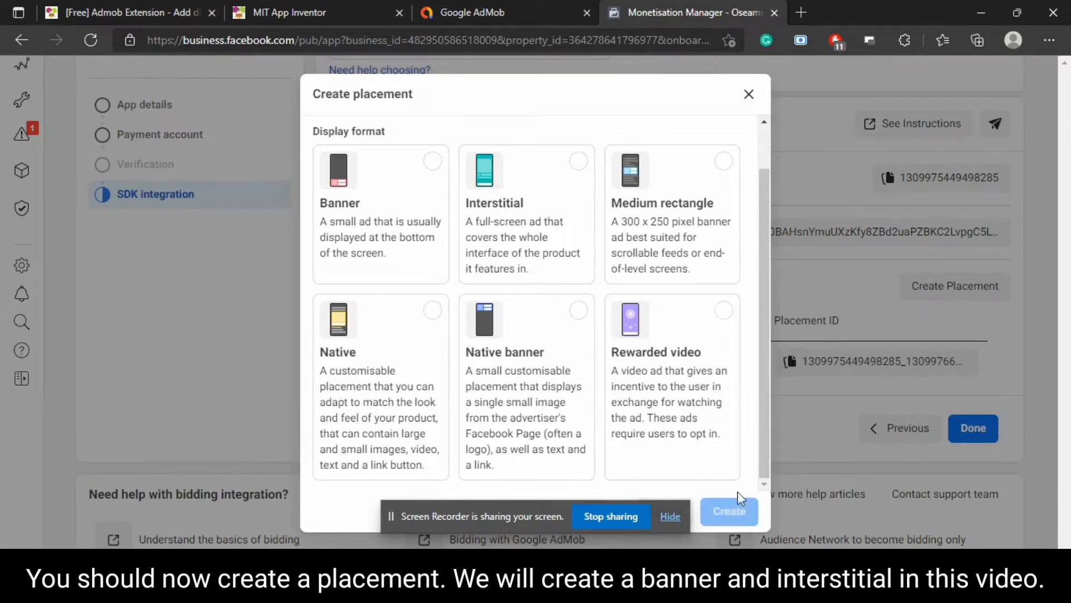
{"action": "scroll", "coordinate": [547, 288], "scroll_direction": "up", "scroll_amount": 1}
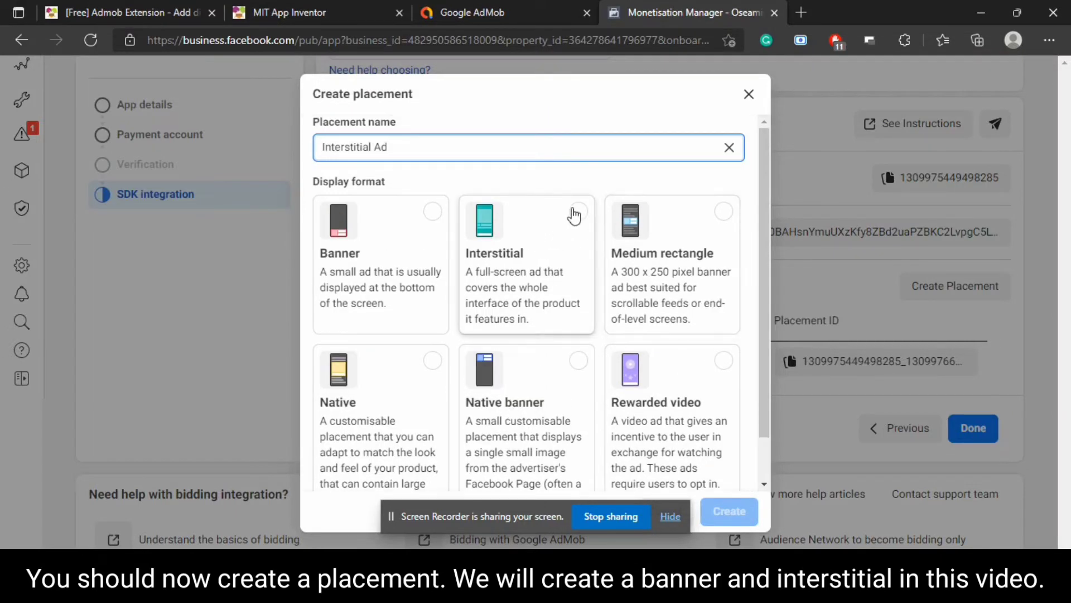
{"action": "left_click", "coordinate": [575, 213]}
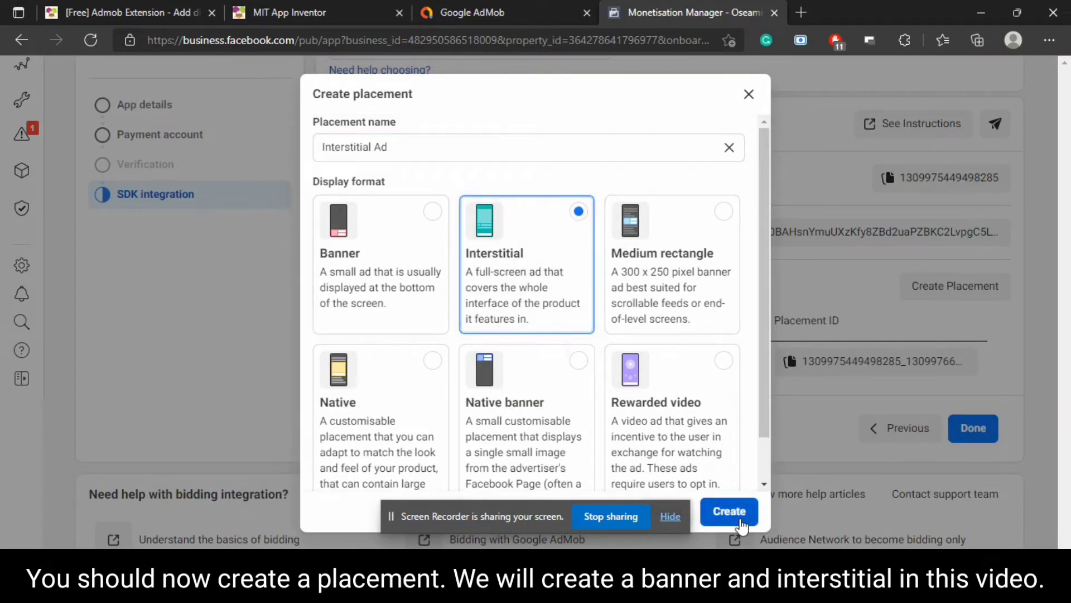
{"action": "left_click", "coordinate": [740, 521]}
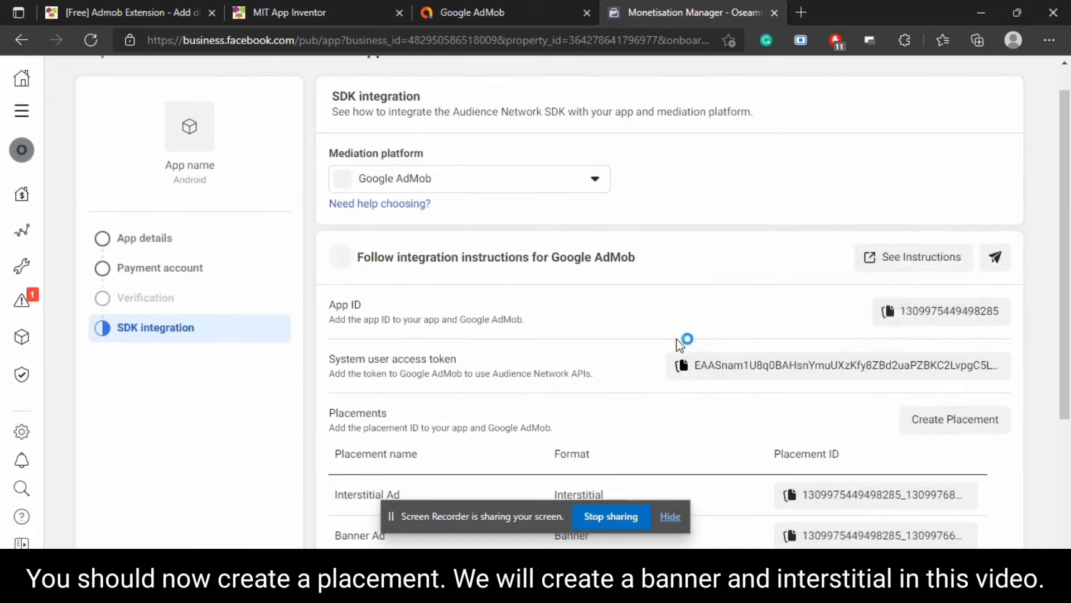
{"action": "scroll", "coordinate": [664, 352], "scroll_direction": "down", "scroll_amount": 2}
{"action": "scroll", "coordinate": [727, 307], "scroll_direction": "up", "scroll_amount": 1}
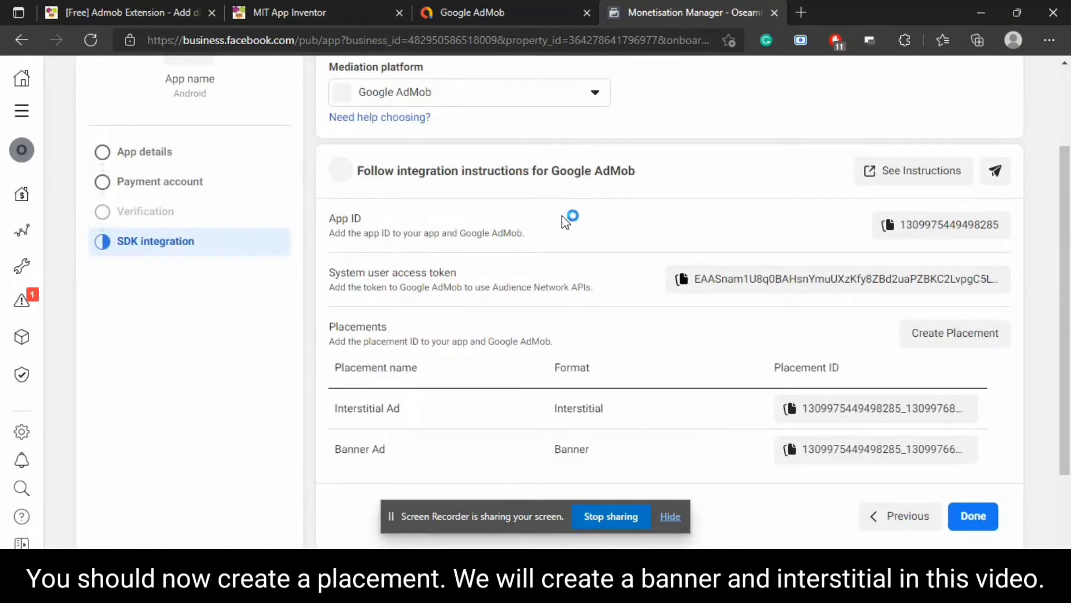
- Switch to Google AdMob and create a Banner-format ad unit named Banner for the FacebookAdsTest app
{"action": "left_click", "coordinate": [544, 1]}
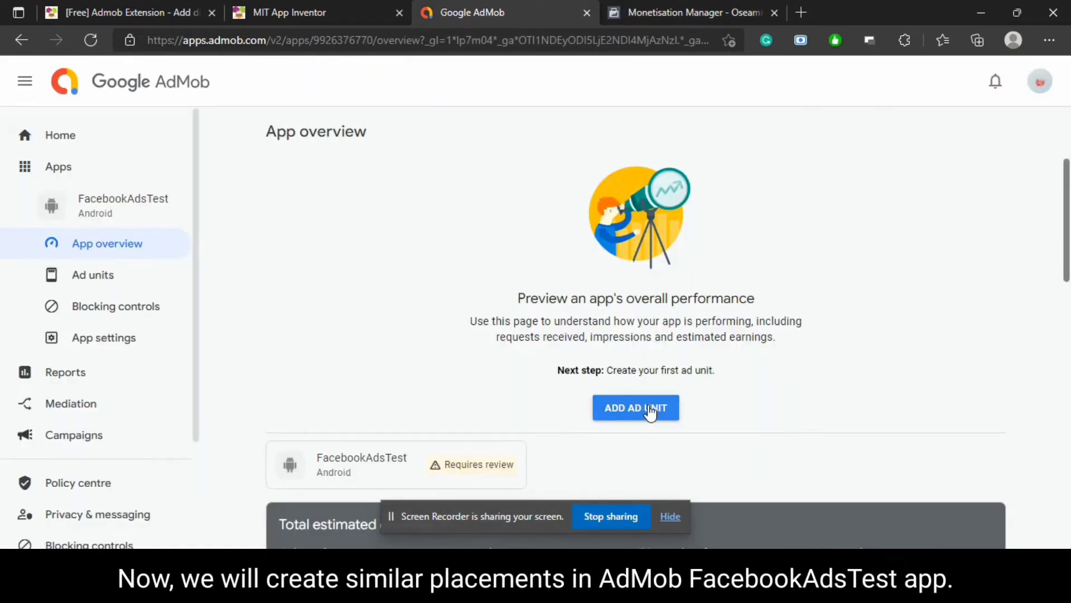
{"action": "left_click", "coordinate": [650, 413]}
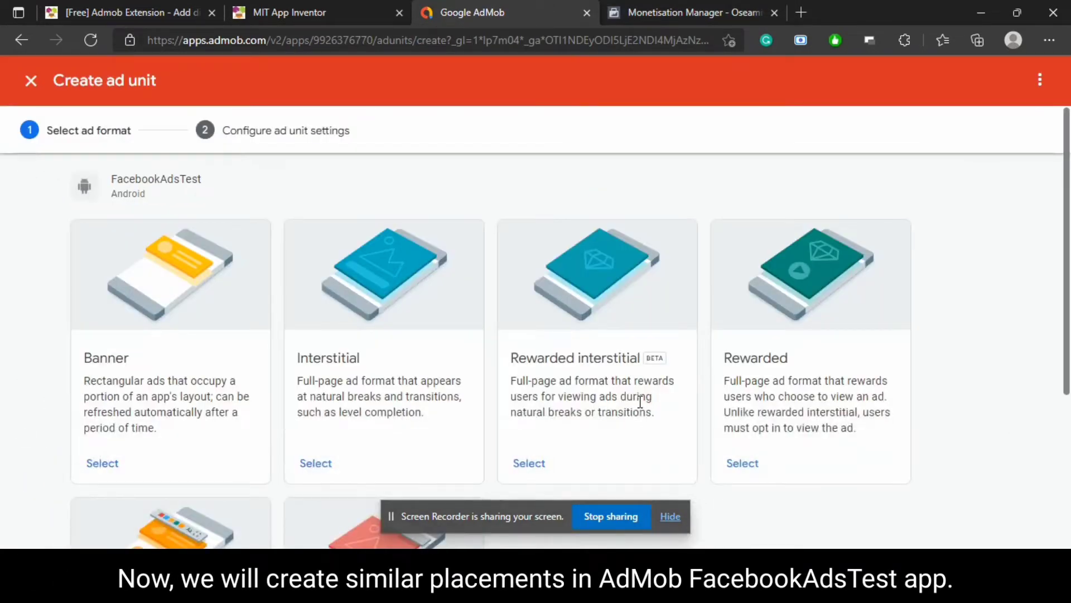
{"action": "left_click", "coordinate": [114, 469]}
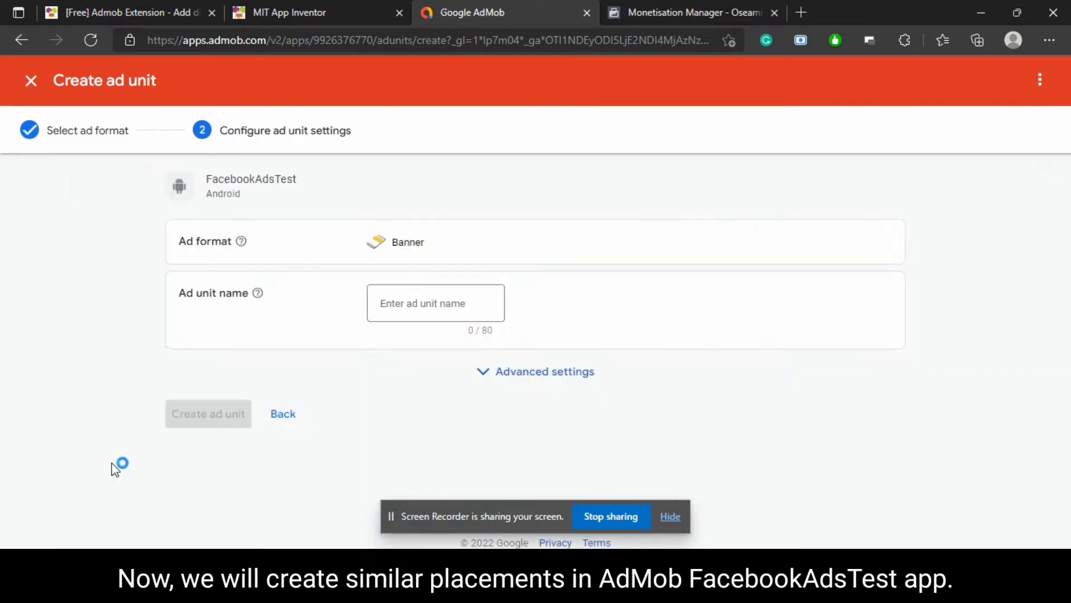
{"action": "left_click", "coordinate": [392, 304]}
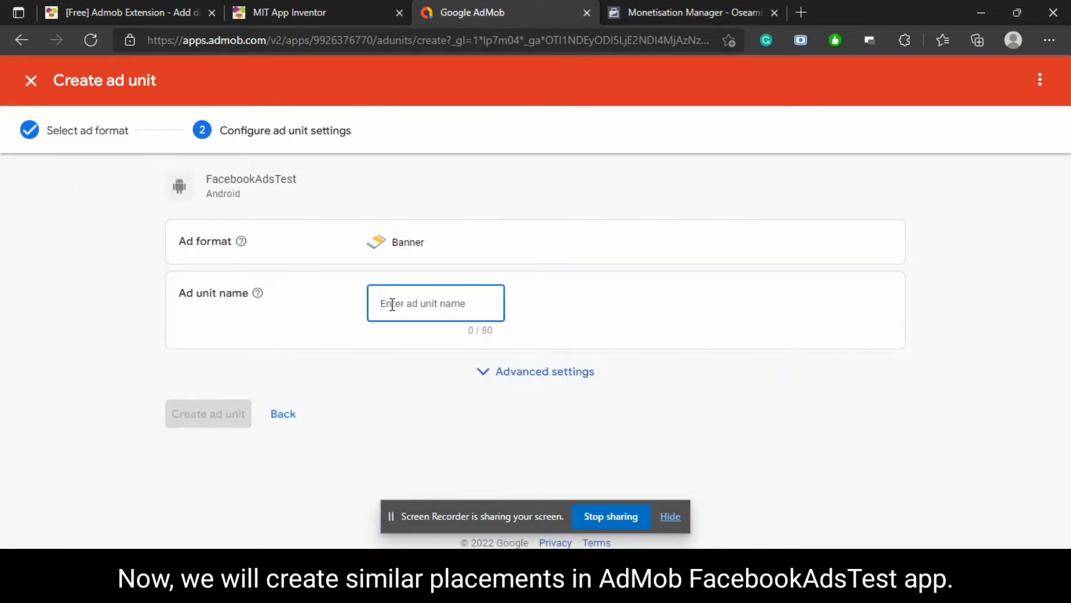
{"action": "type", "text": "Banner"}
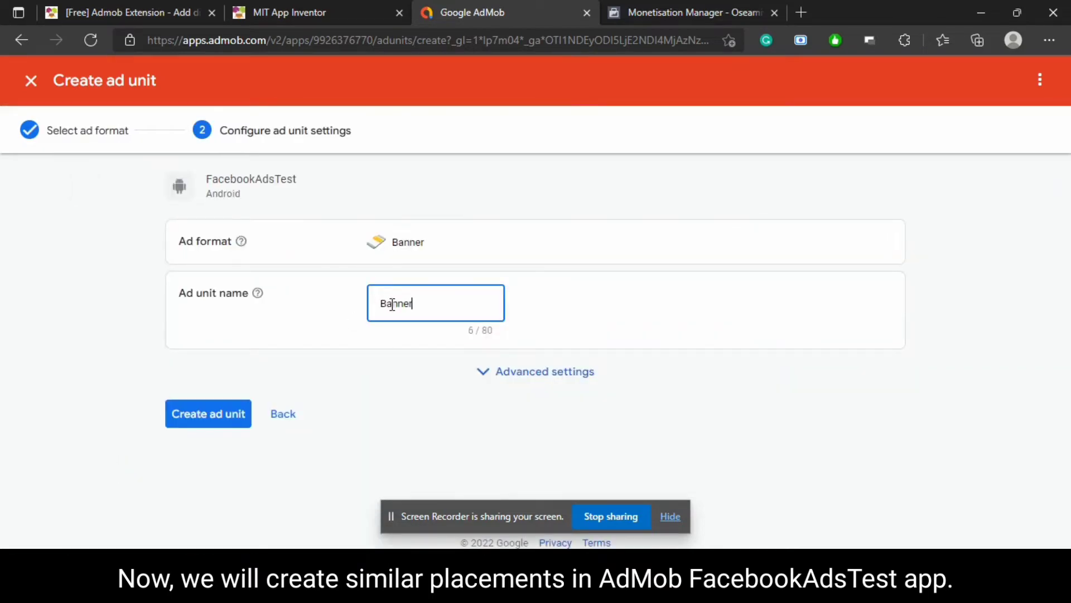
{"action": "left_click", "coordinate": [207, 422]}
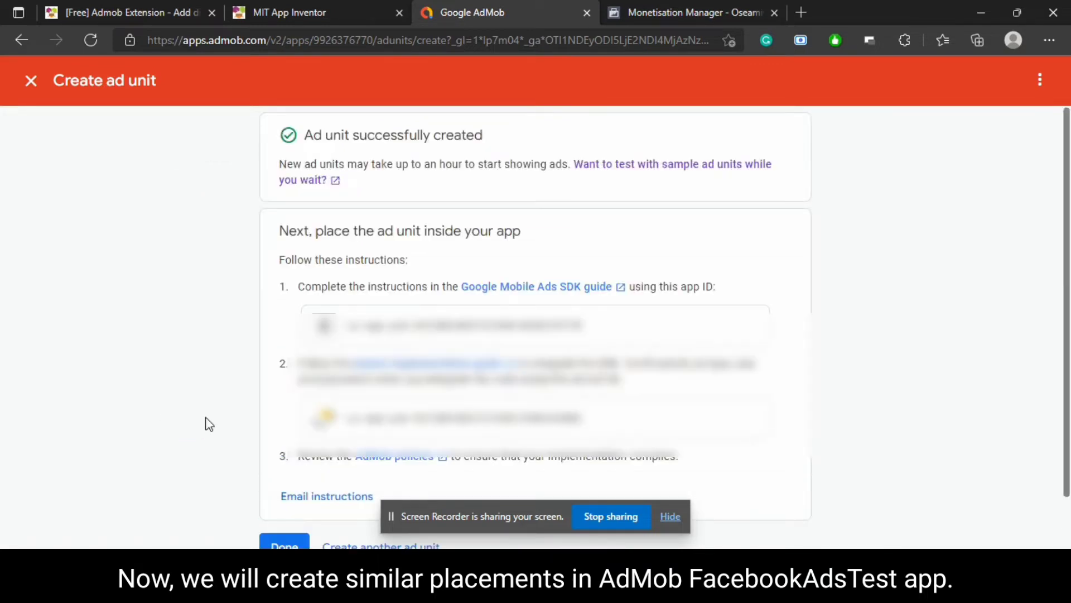
{"action": "scroll", "coordinate": [552, 340], "scroll_direction": "down", "scroll_amount": 2}
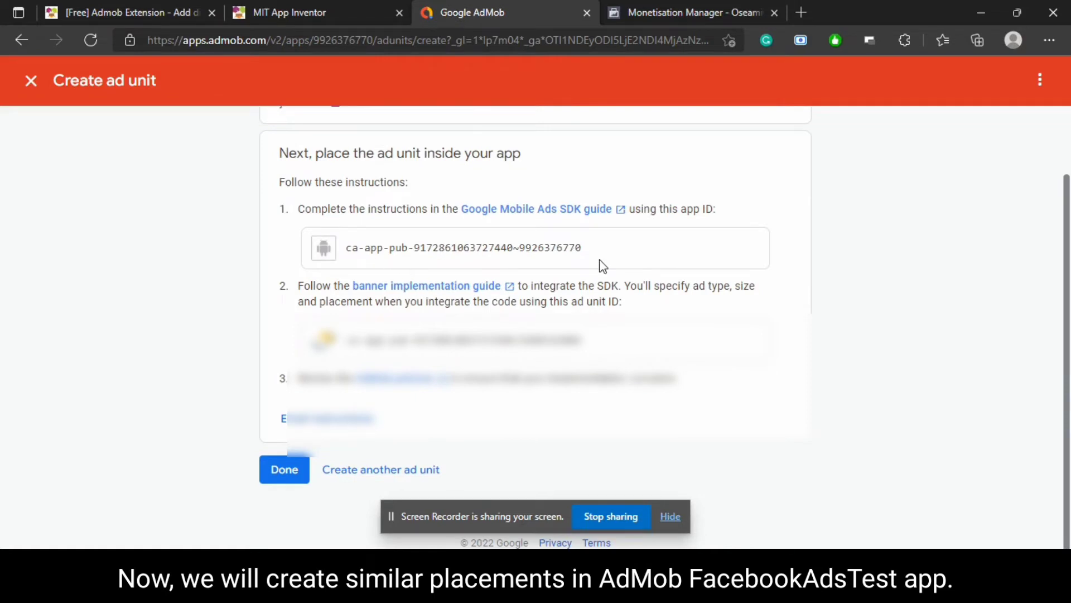
{"action": "left_click", "coordinate": [284, 469]}
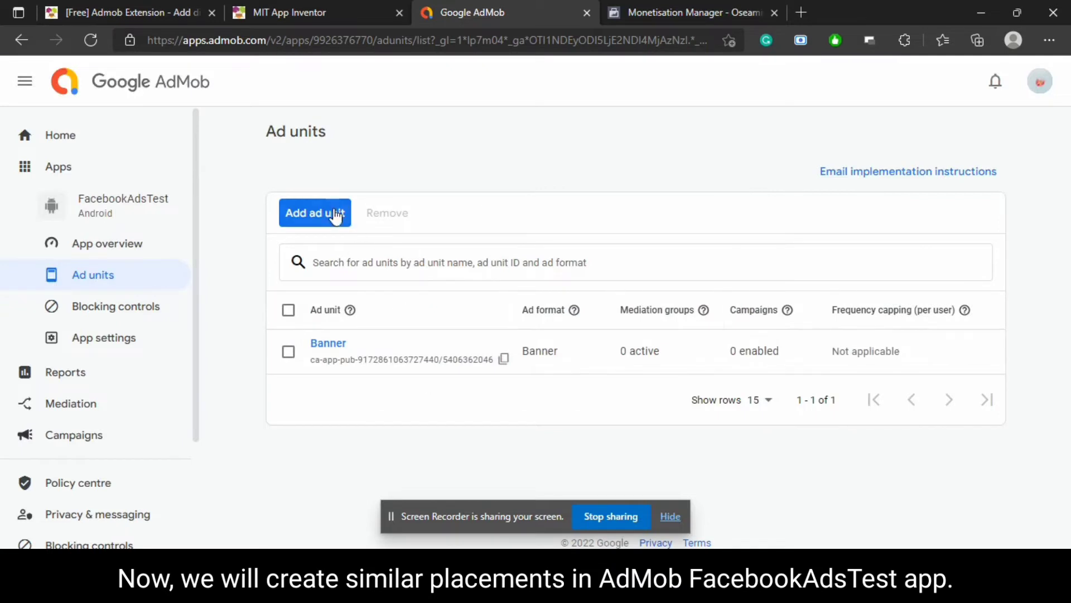
- Add a second ad unit to FacebookAdsTest with the Interstitial format, named Interstitial
{"action": "left_click", "coordinate": [333, 210]}
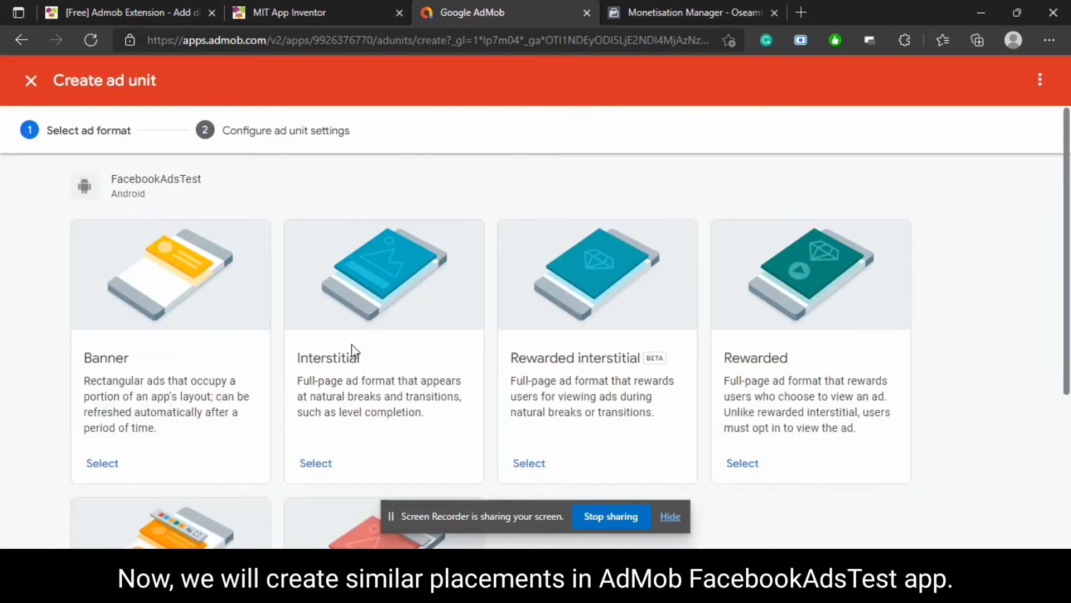
{"action": "left_click", "coordinate": [316, 465]}
{"action": "left_click", "coordinate": [401, 301]}
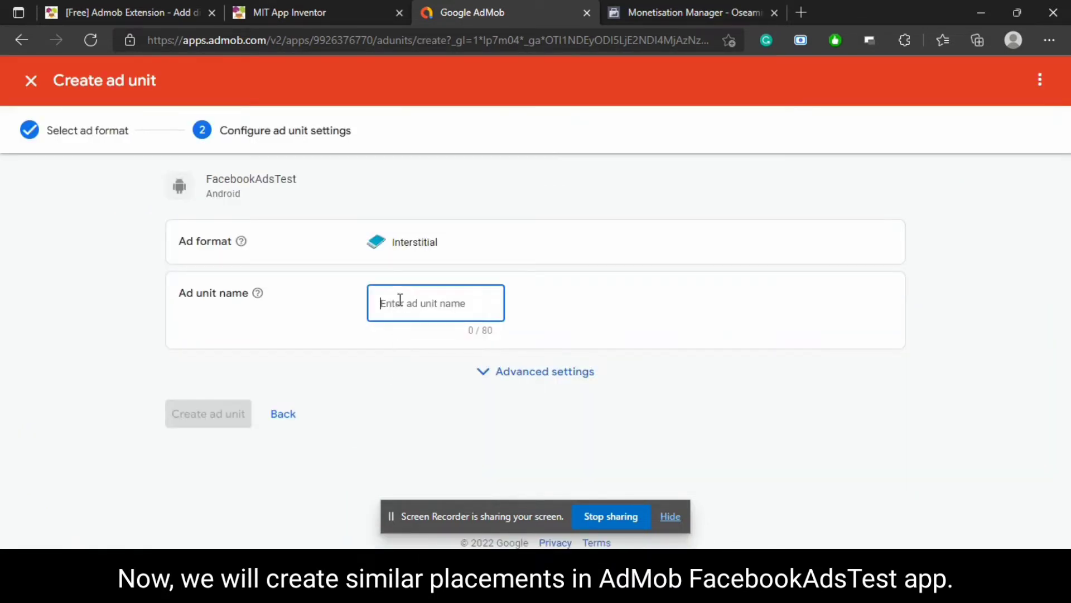
{"action": "type", "text": "Interstitial"}
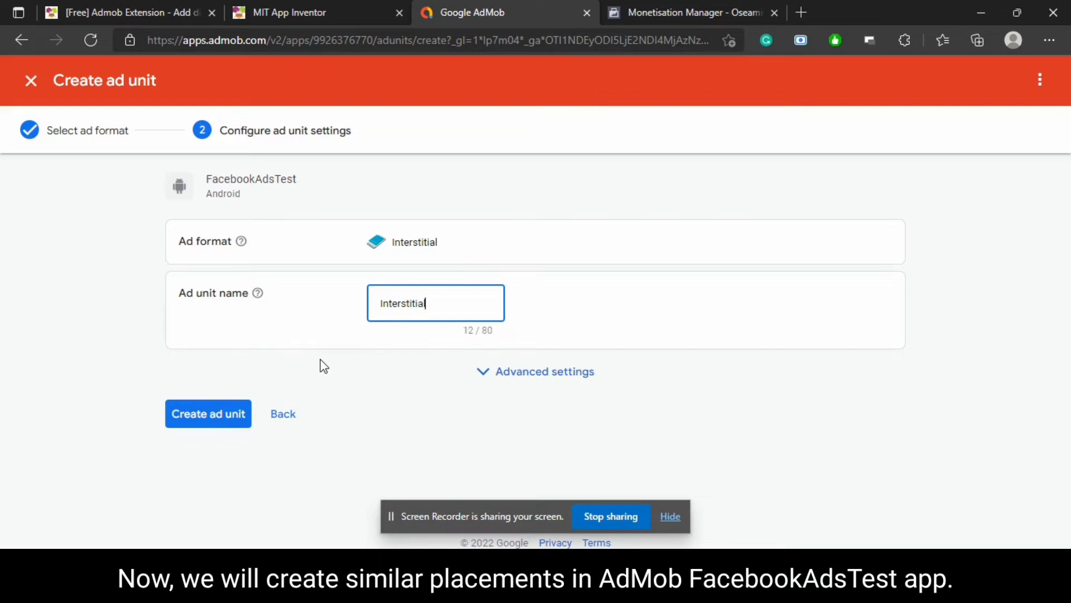
{"action": "left_click", "coordinate": [233, 402]}
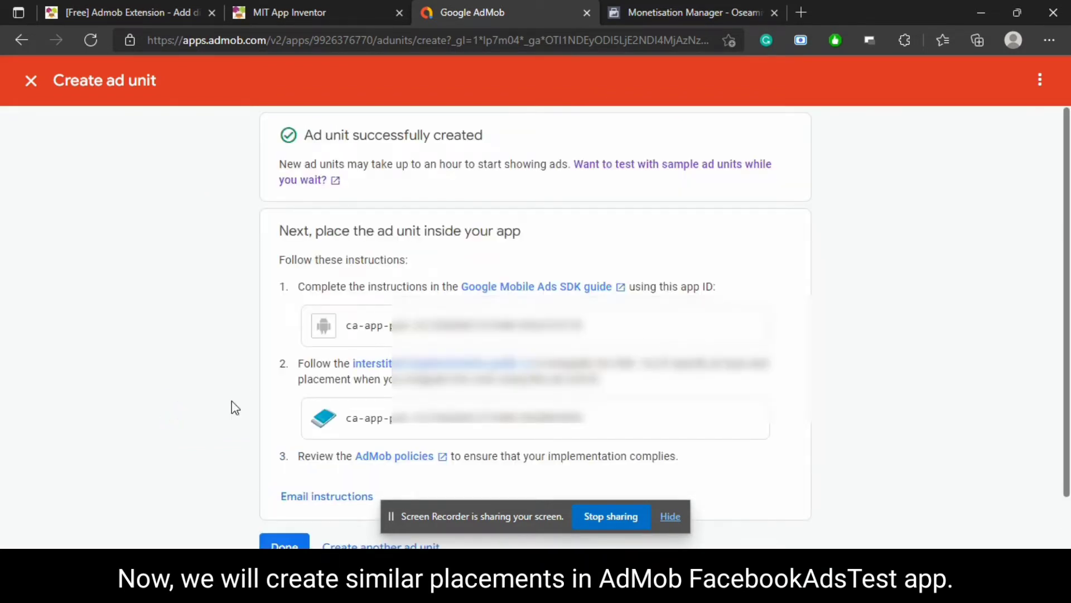
{"action": "scroll", "coordinate": [329, 431], "scroll_direction": "down", "scroll_amount": 1}
{"action": "left_click", "coordinate": [285, 477]}
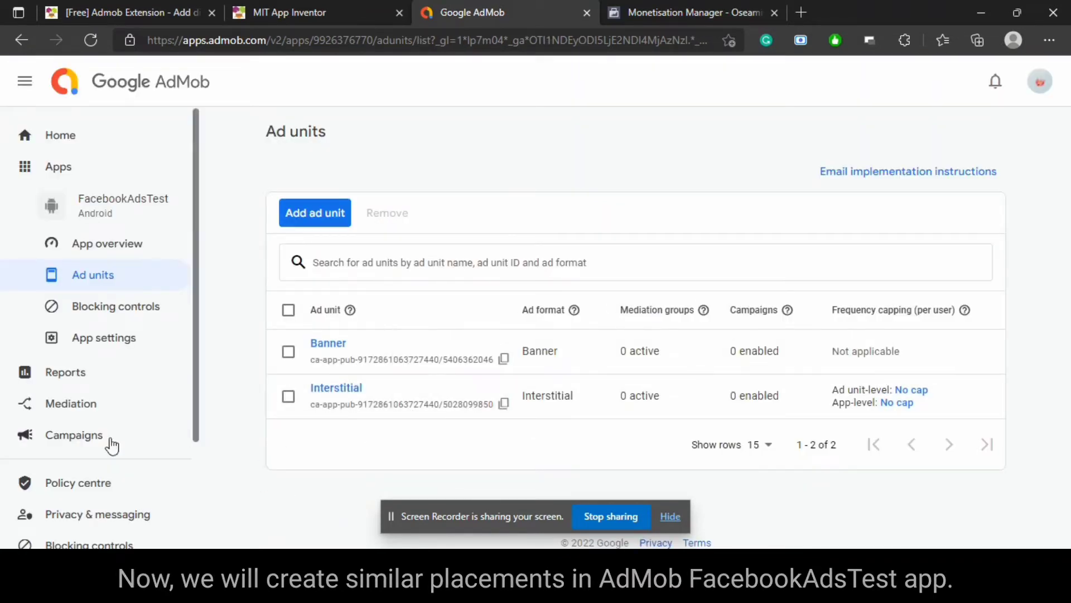
- Start a new mediation group for the Banner ad format on Android and name it FacebookBanner
{"action": "scroll", "coordinate": [56, 446], "scroll_direction": "down", "scroll_amount": 3}
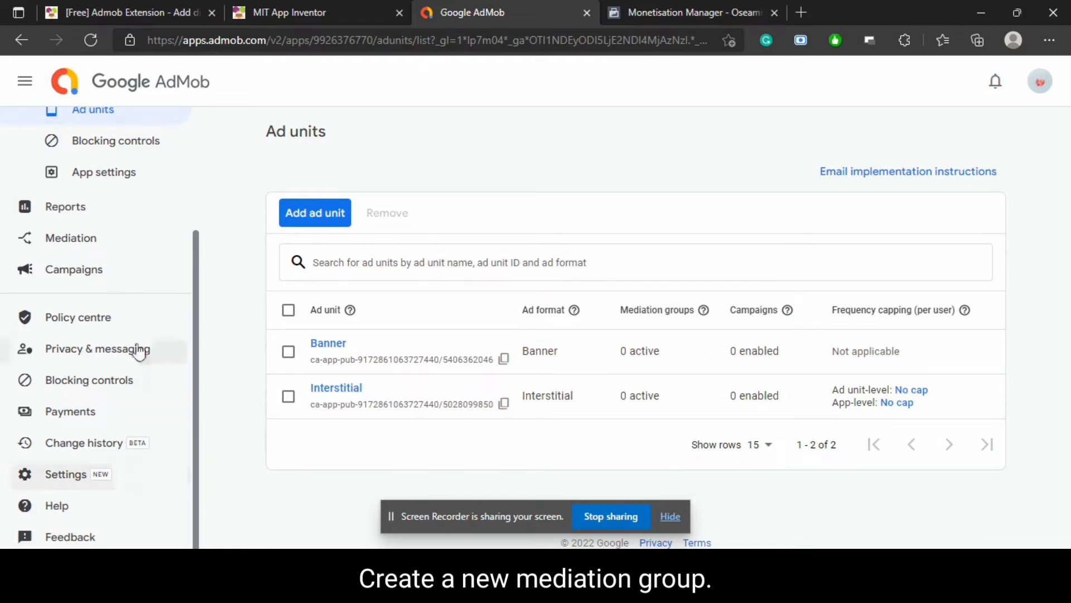
{"action": "left_click", "coordinate": [98, 252]}
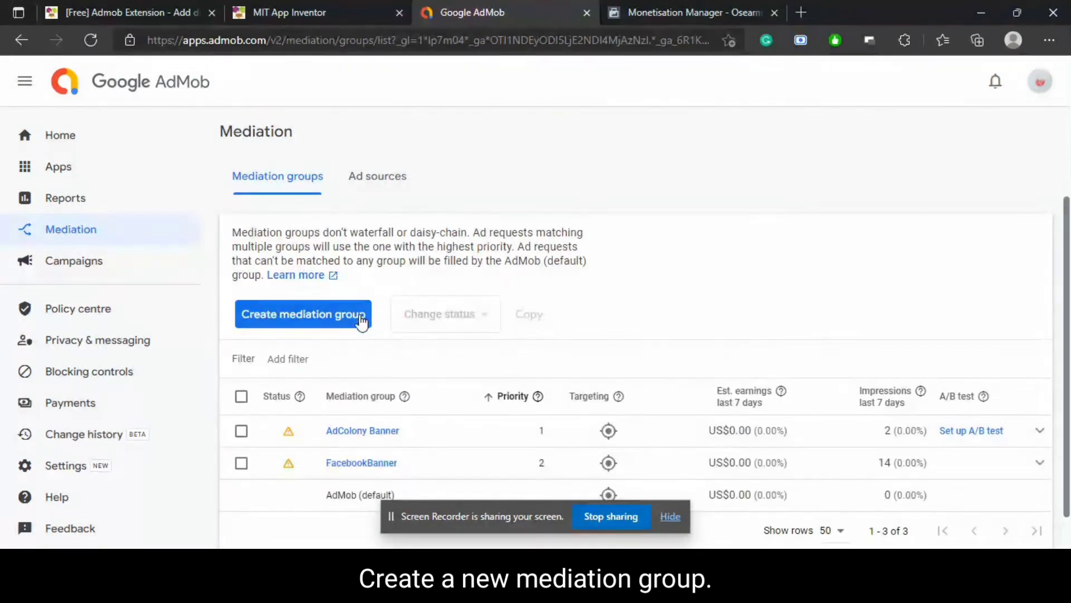
{"action": "left_click", "coordinate": [362, 319]}
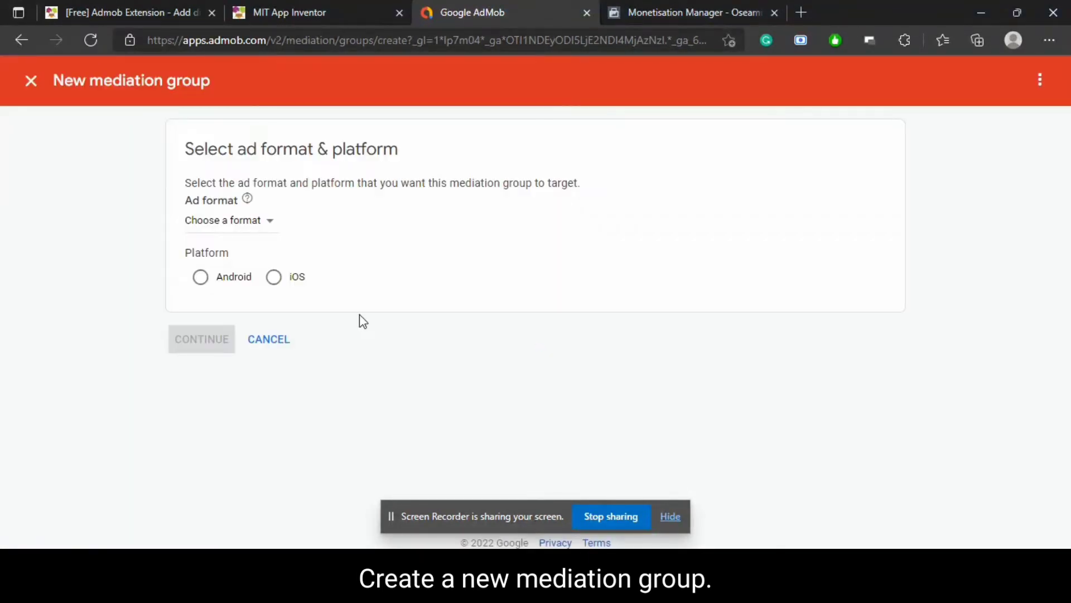
{"action": "left_click", "coordinate": [263, 223]}
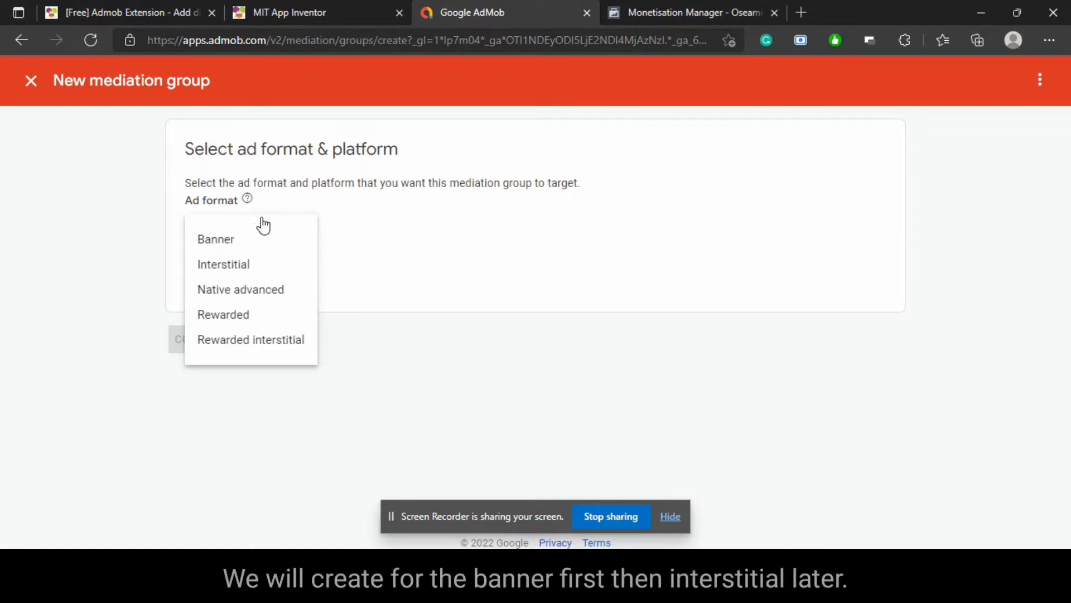
{"action": "left_click", "coordinate": [233, 249]}
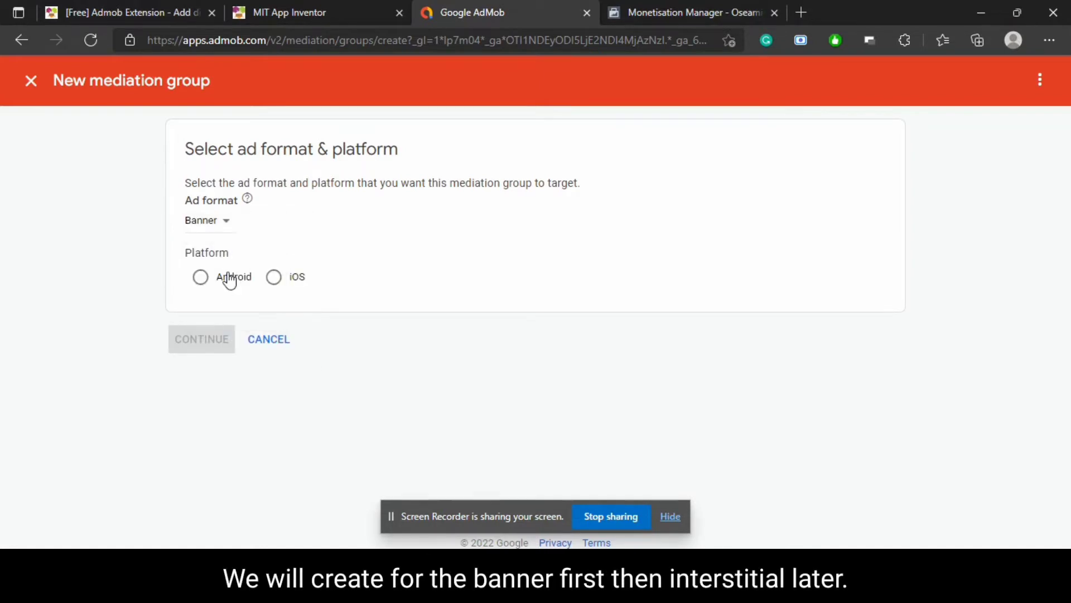
{"action": "left_click", "coordinate": [230, 277]}
{"action": "left_click", "coordinate": [188, 346]}
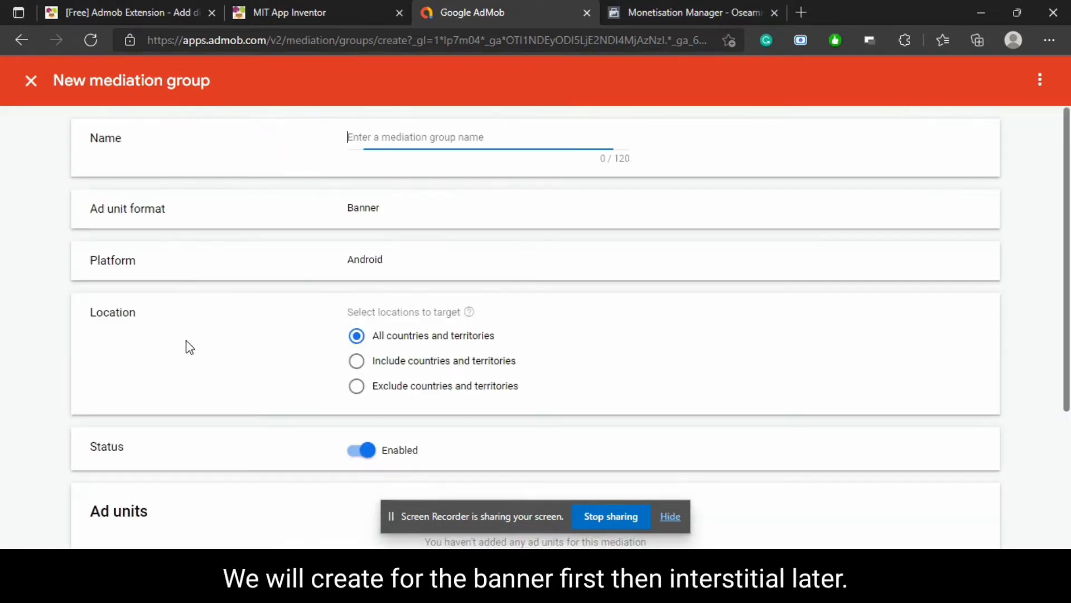
{"action": "type", "text": "FacebookBanner"}
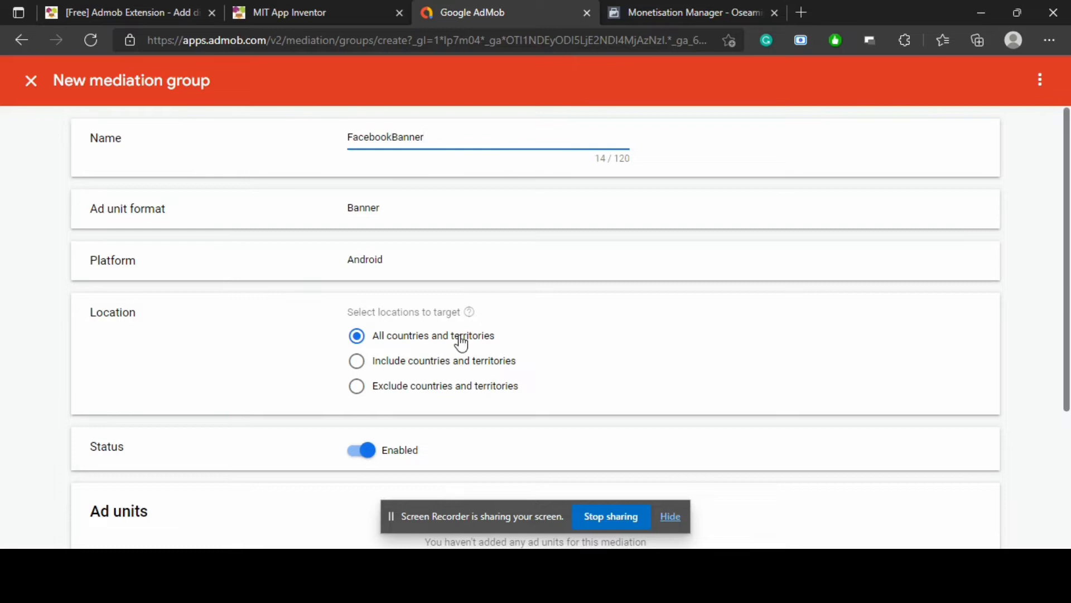
- Add the Banner ad unit of the FacebookAdsTest app to the mediation group
{"action": "scroll", "coordinate": [461, 324], "scroll_direction": "down", "scroll_amount": 3}
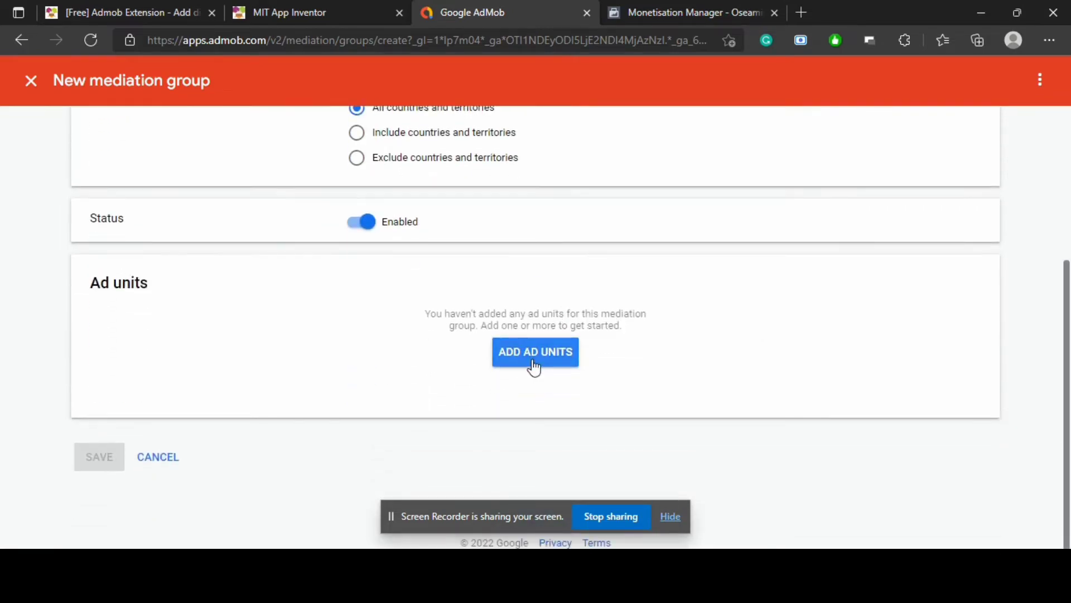
{"action": "left_click", "coordinate": [534, 361]}
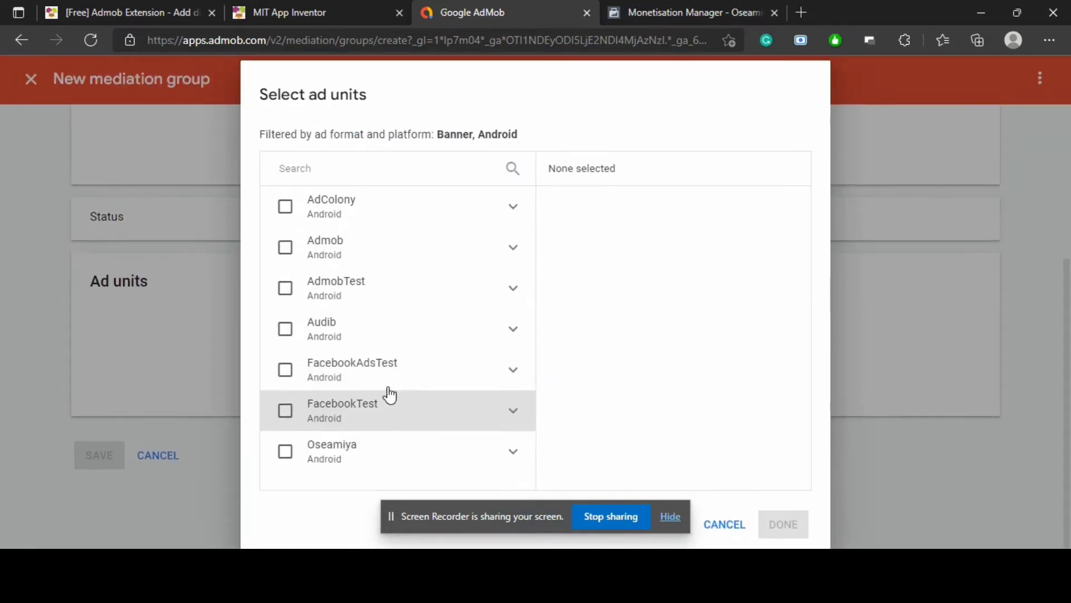
{"action": "left_click", "coordinate": [448, 375]}
{"action": "left_click", "coordinate": [510, 374]}
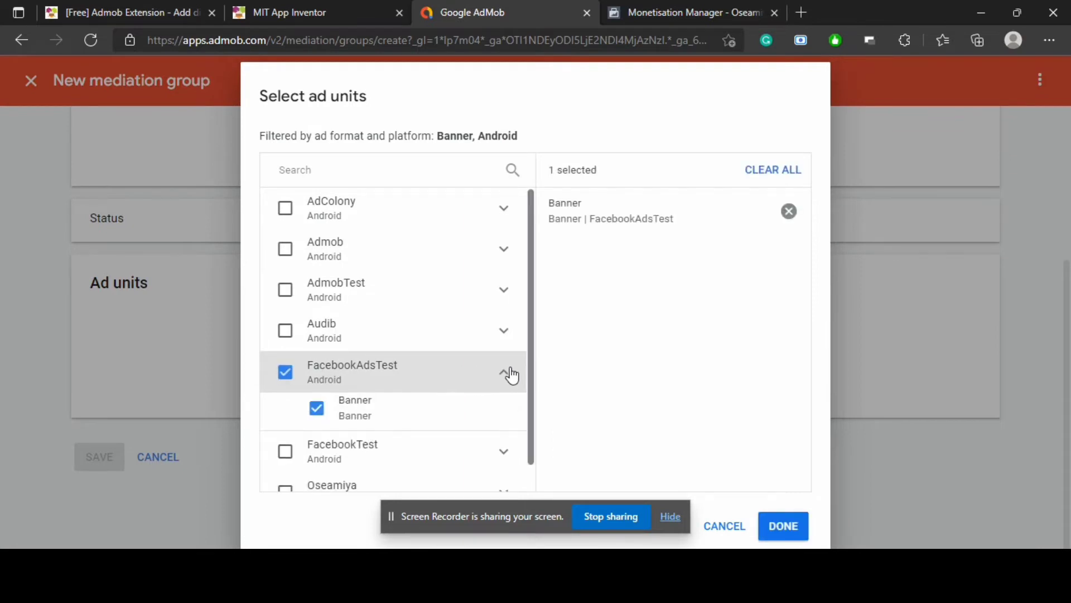
{"action": "scroll", "coordinate": [438, 371], "scroll_direction": "down", "scroll_amount": 1}
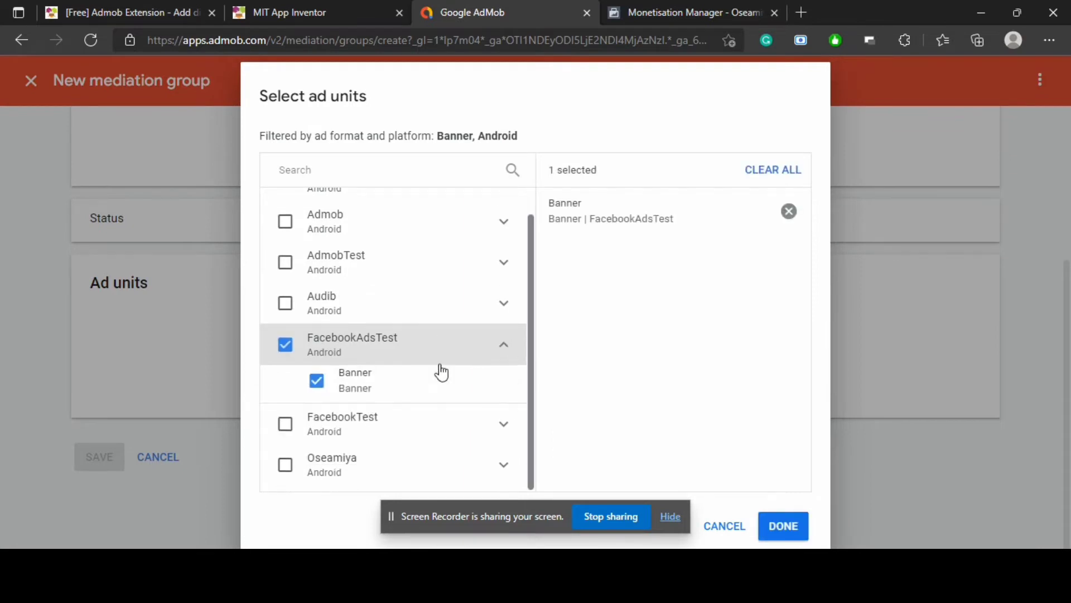
{"action": "left_click", "coordinate": [788, 530]}
- Choose Facebook Audience Network as an additional bidding ad source for the mediation group
{"action": "scroll", "coordinate": [671, 354], "scroll_direction": "down", "scroll_amount": 5}
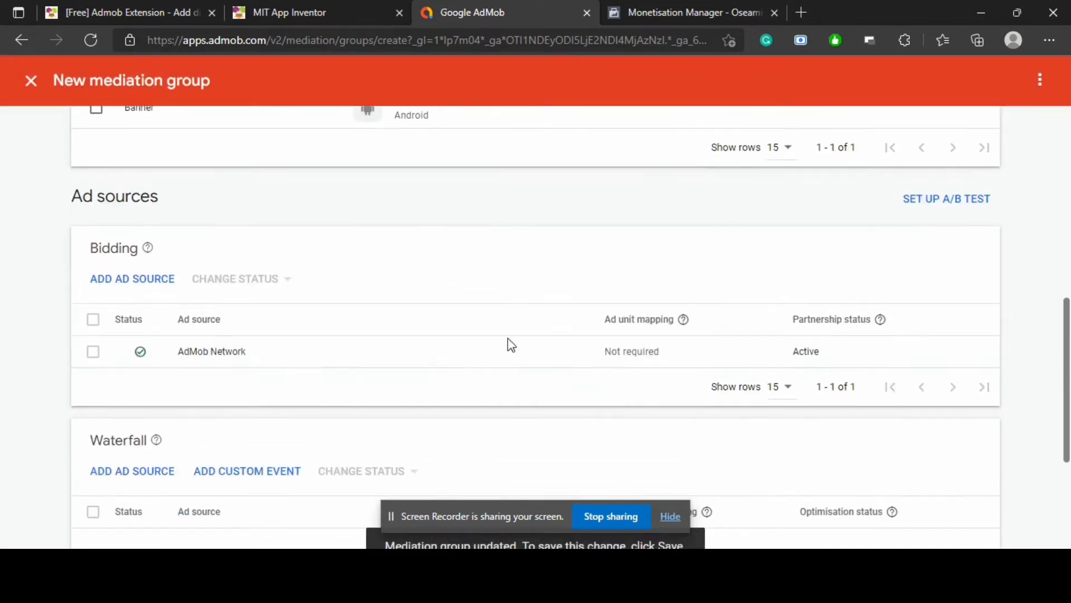
{"action": "left_click", "coordinate": [116, 278]}
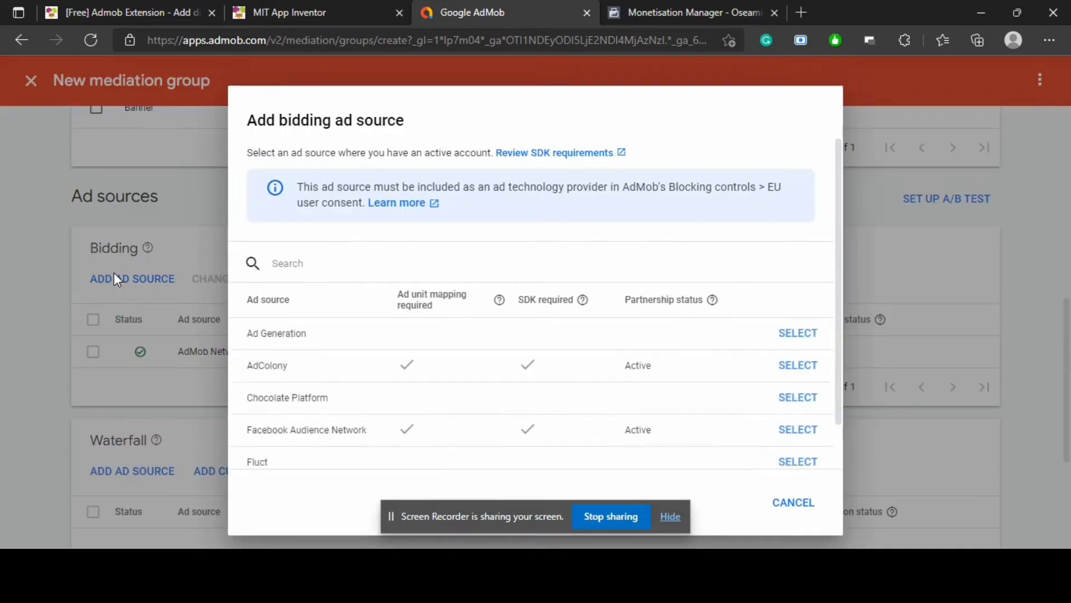
{"action": "type", "text": "fac"}
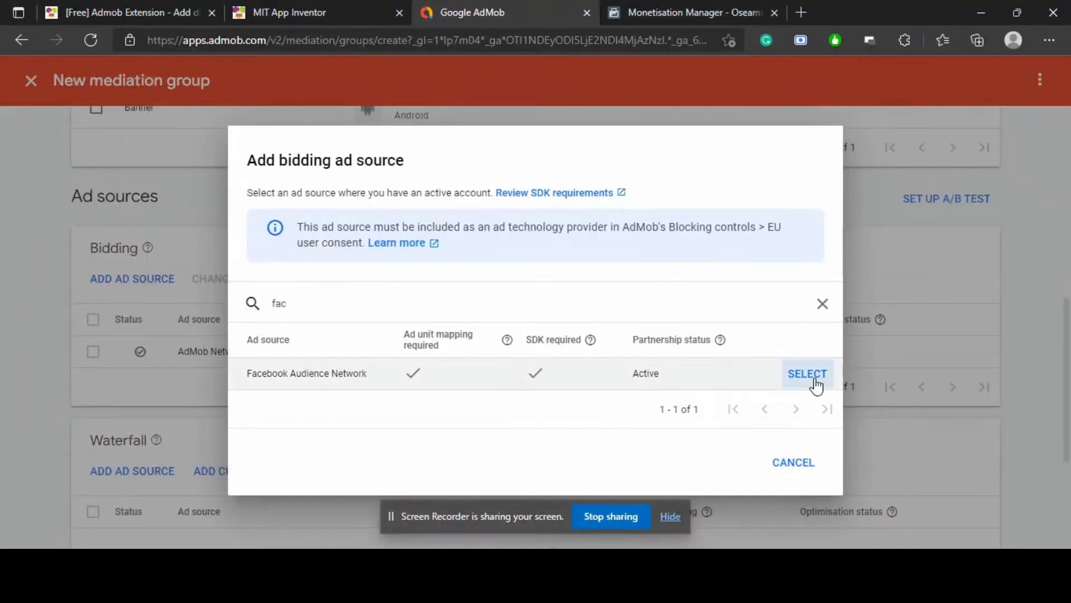
{"action": "left_click", "coordinate": [817, 383]}
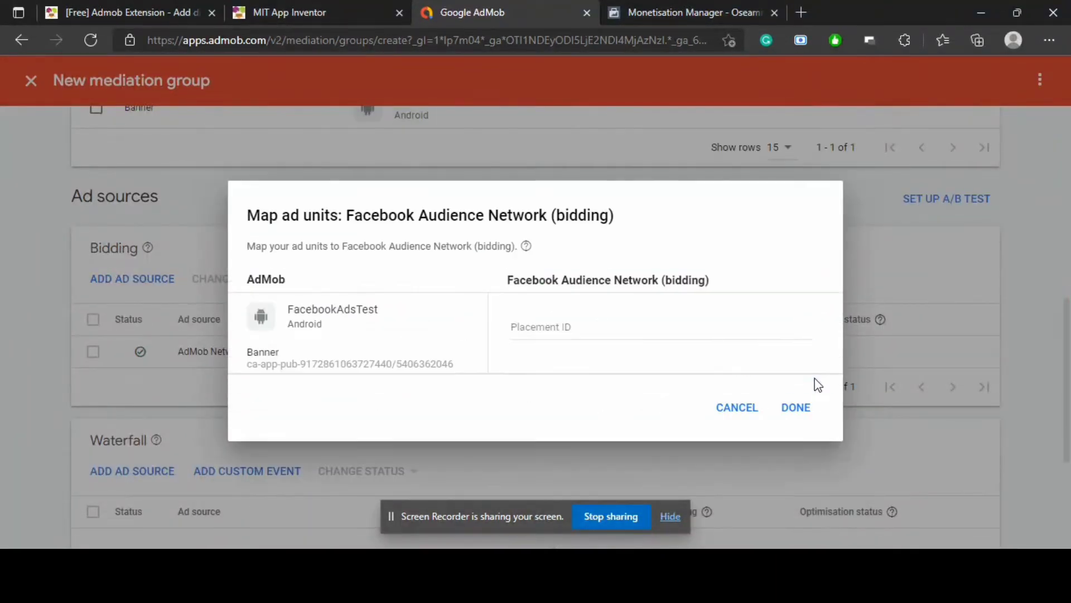
- Map the AdMob Banner unit to the Banner Ad placement ID copied from Facebook's Monetisation Manager
{"action": "left_click", "coordinate": [712, 329]}
{"action": "left_click", "coordinate": [688, 2]}
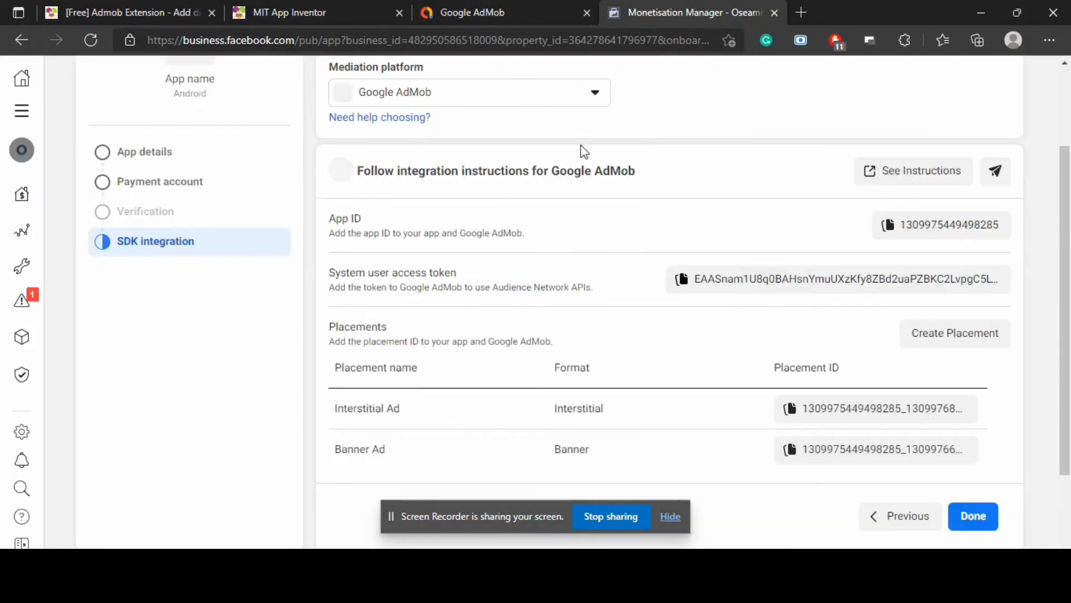
{"action": "left_click", "coordinate": [848, 451]}
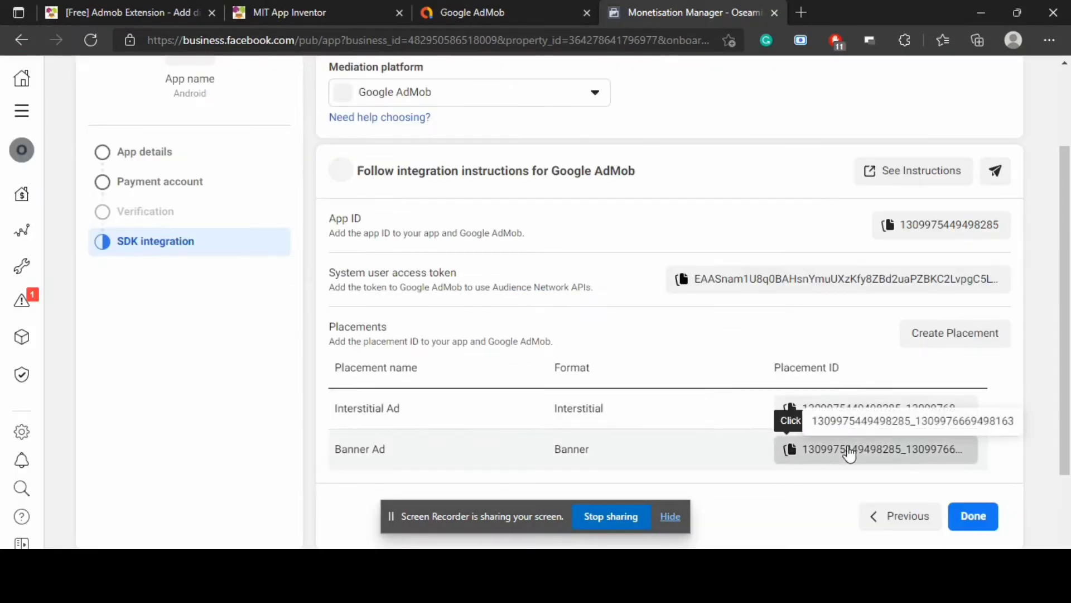
{"action": "left_click", "coordinate": [543, 1]}
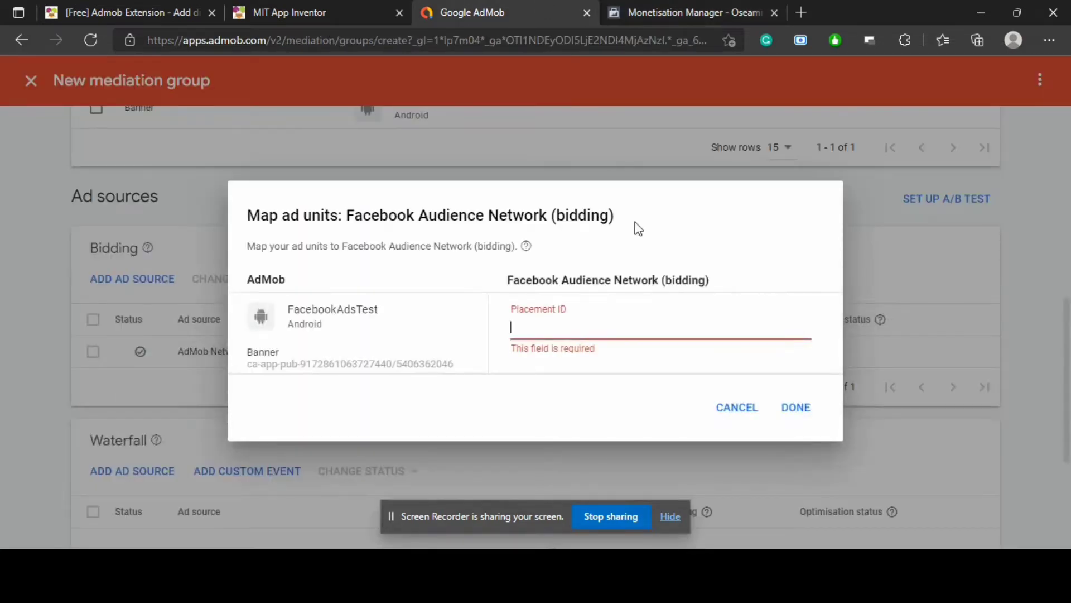
{"action": "key", "text": "ctrl+v"}
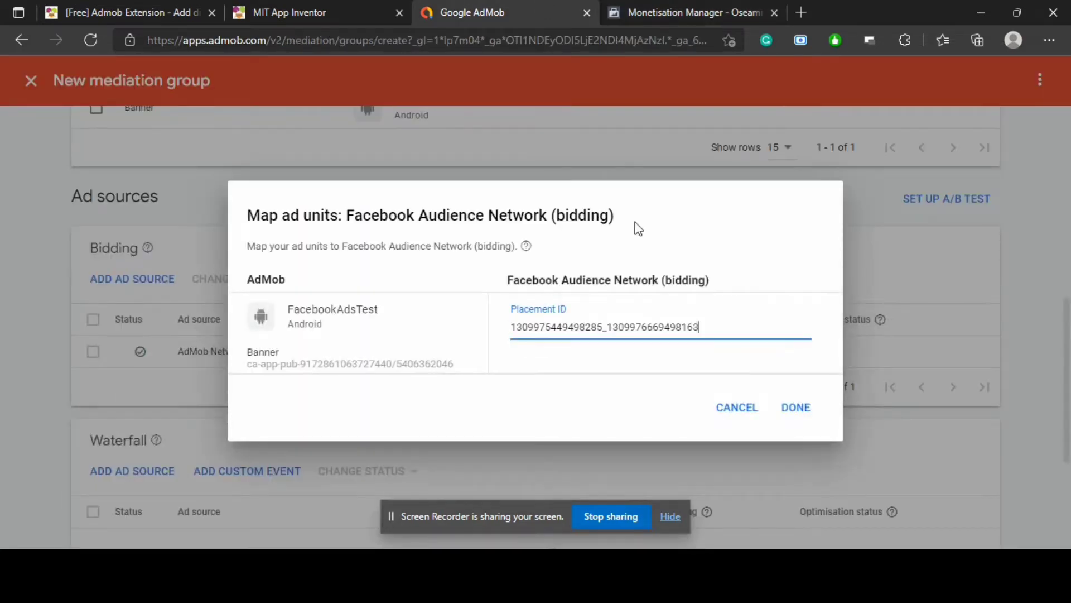
{"action": "left_click", "coordinate": [794, 397]}
- Add Facebook Audience Network as a waterfall ad source for the mediation group
{"action": "scroll", "coordinate": [642, 324], "scroll_direction": "down", "scroll_amount": 4}
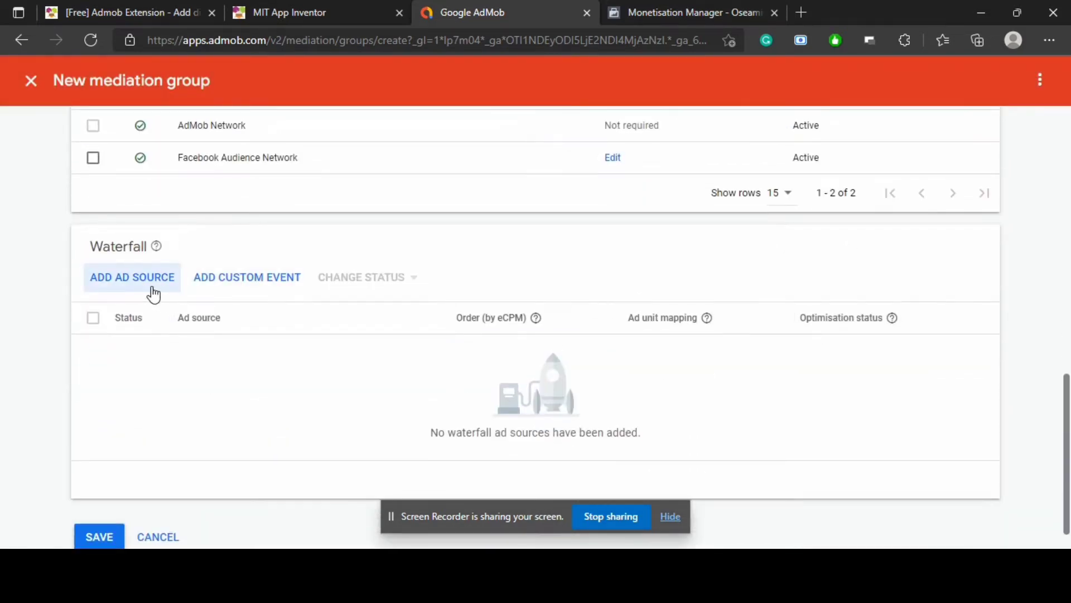
{"action": "left_click", "coordinate": [133, 278]}
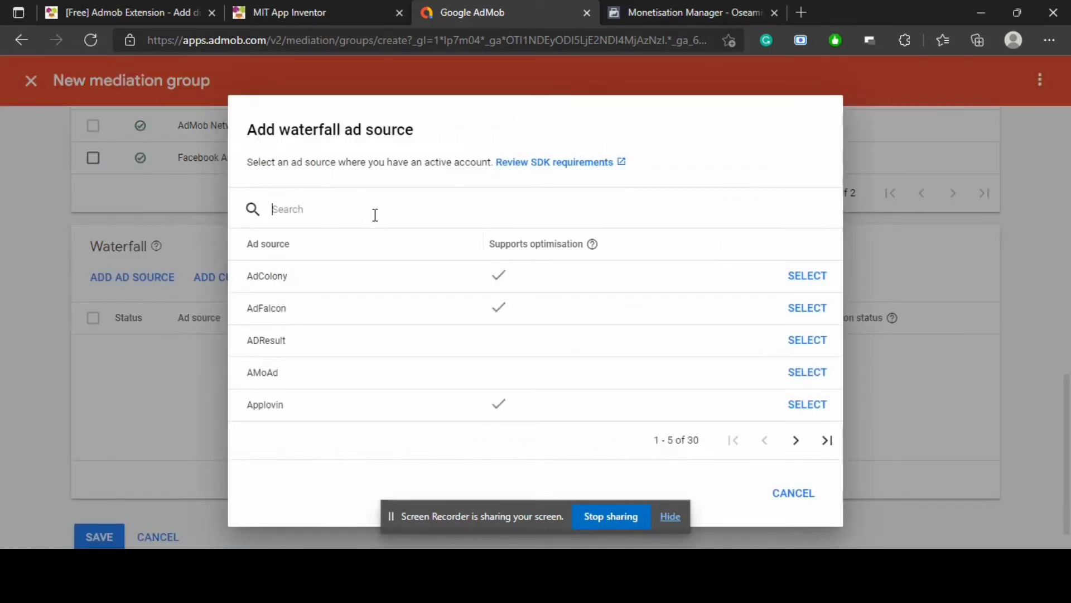
{"action": "type", "text": "fa"}
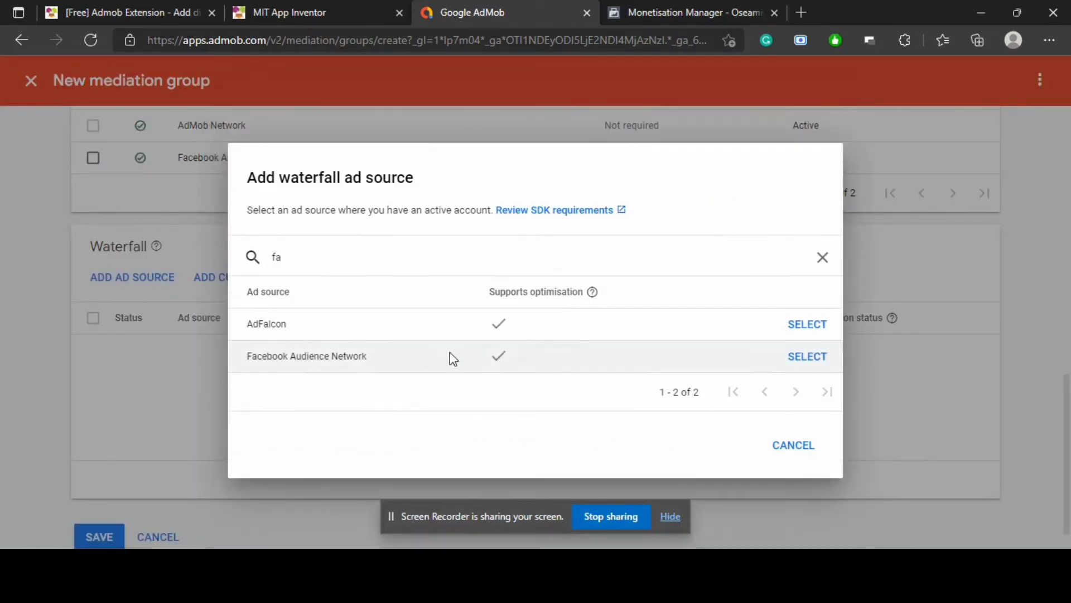
{"action": "left_click", "coordinate": [797, 366]}
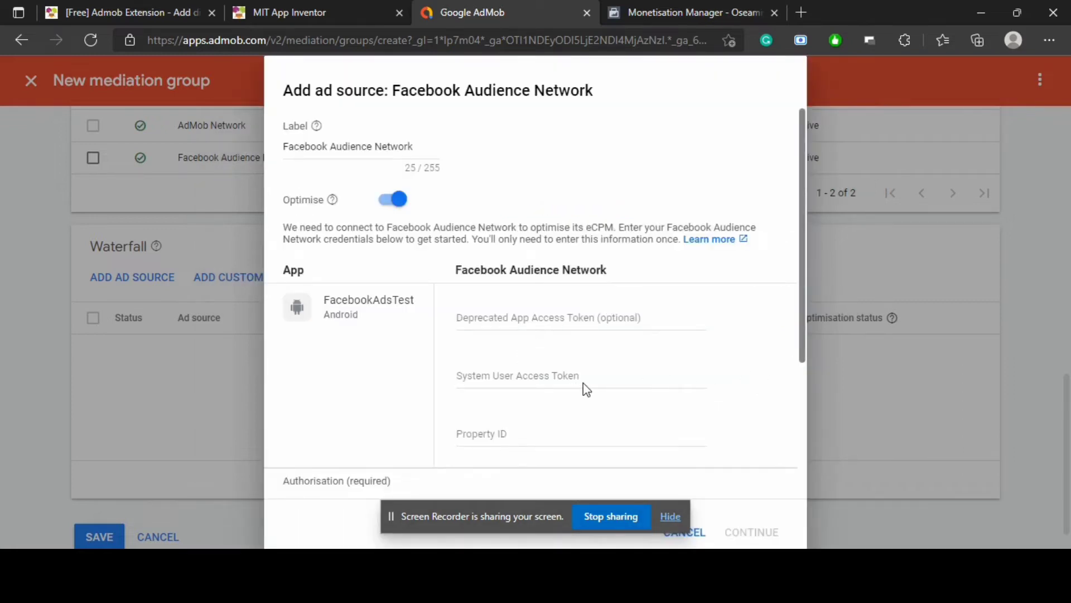
- Copy the system user access token from Facebook's Monetisation Manager and paste it into the ad source's System User Access Token field
{"action": "left_click", "coordinate": [674, 3]}
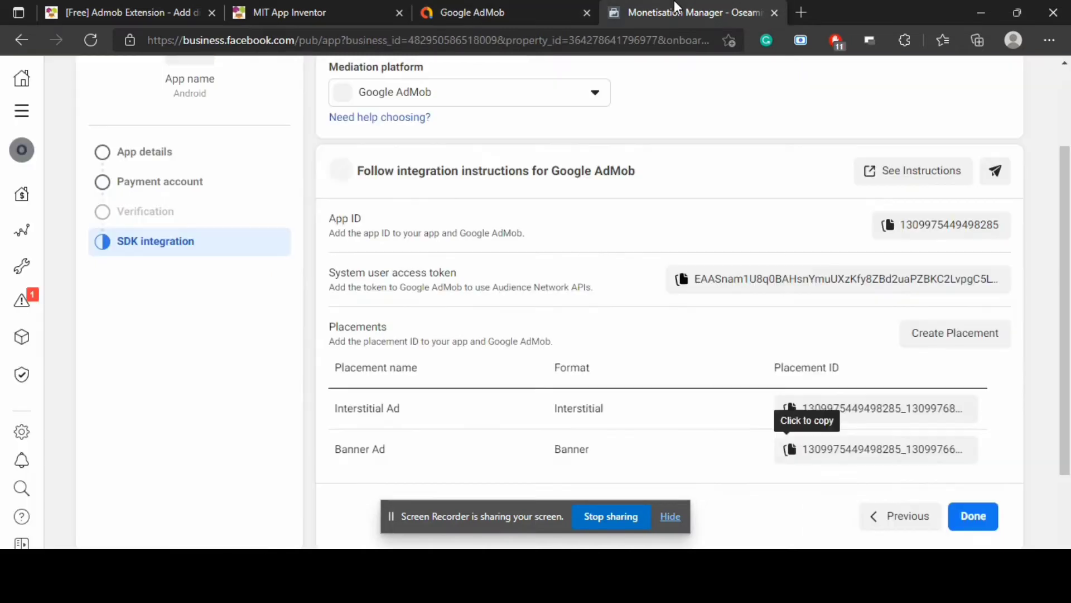
{"action": "left_click", "coordinate": [843, 295]}
{"action": "left_click", "coordinate": [489, 6]}
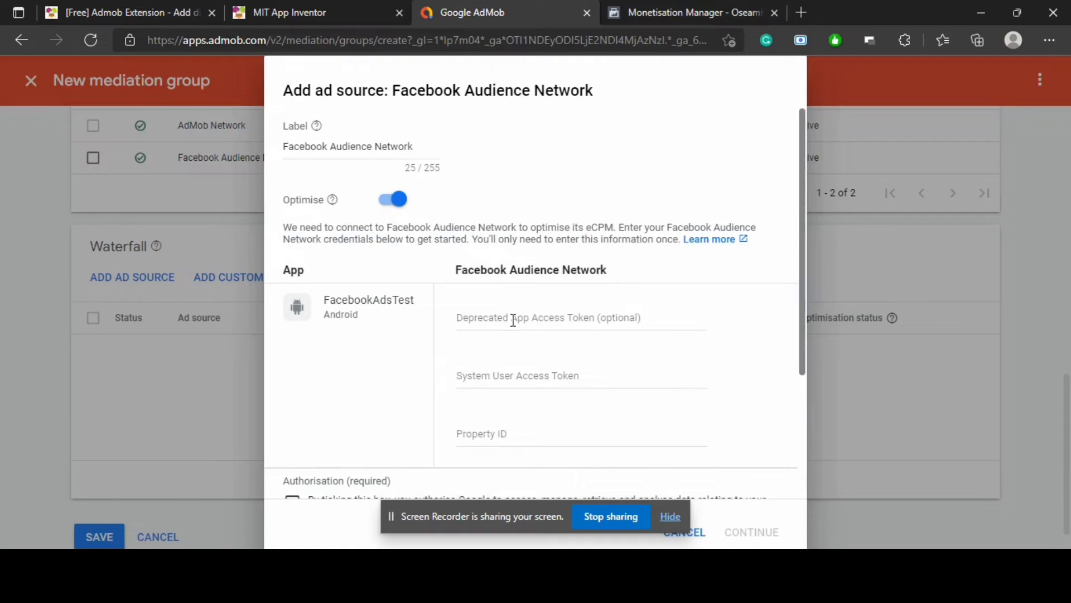
{"action": "left_click", "coordinate": [487, 374]}
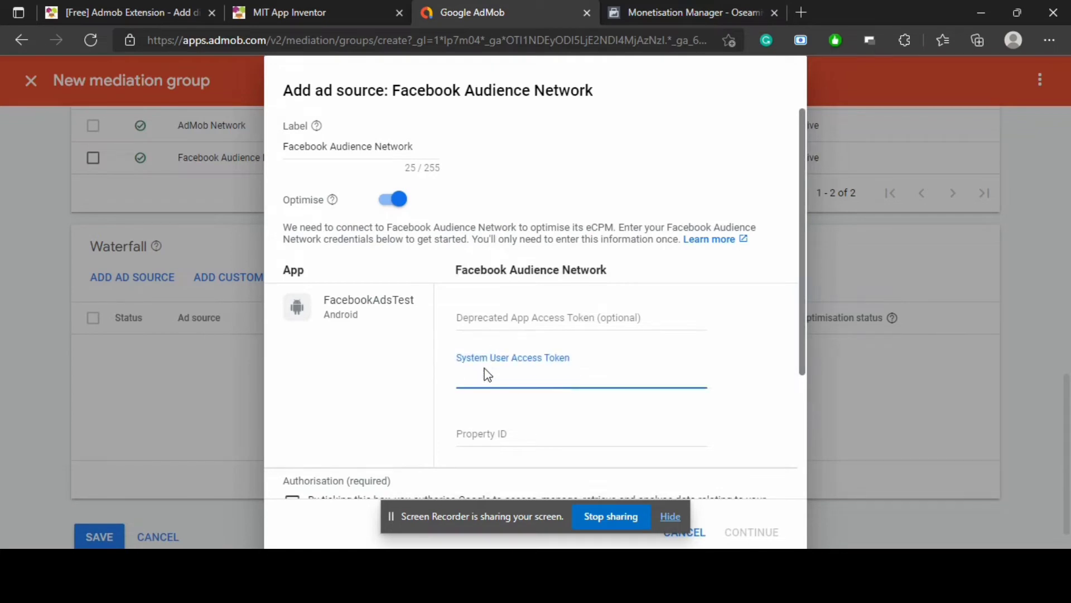
{"action": "key", "text": "ctrl+v"}
- Fill in the ad source's Property ID with the property_id value copied from the Monetisation Manager page's web address
{"action": "scroll", "coordinate": [558, 398], "scroll_direction": "down", "scroll_amount": 2}
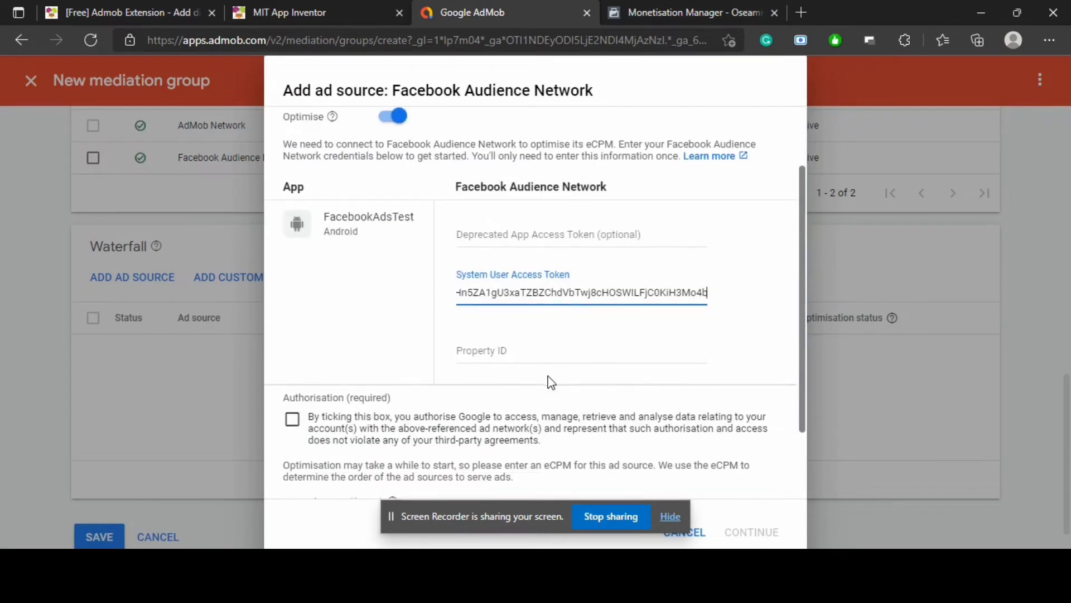
{"action": "left_click", "coordinate": [511, 357]}
{"action": "left_click", "coordinate": [651, 2]}
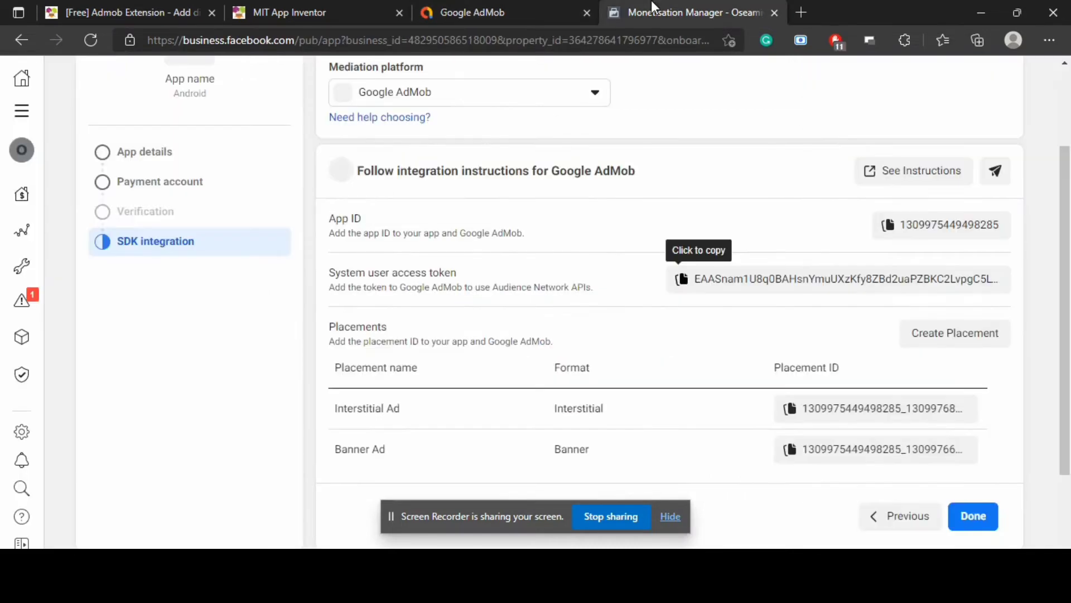
{"action": "left_click", "coordinate": [631, 39]}
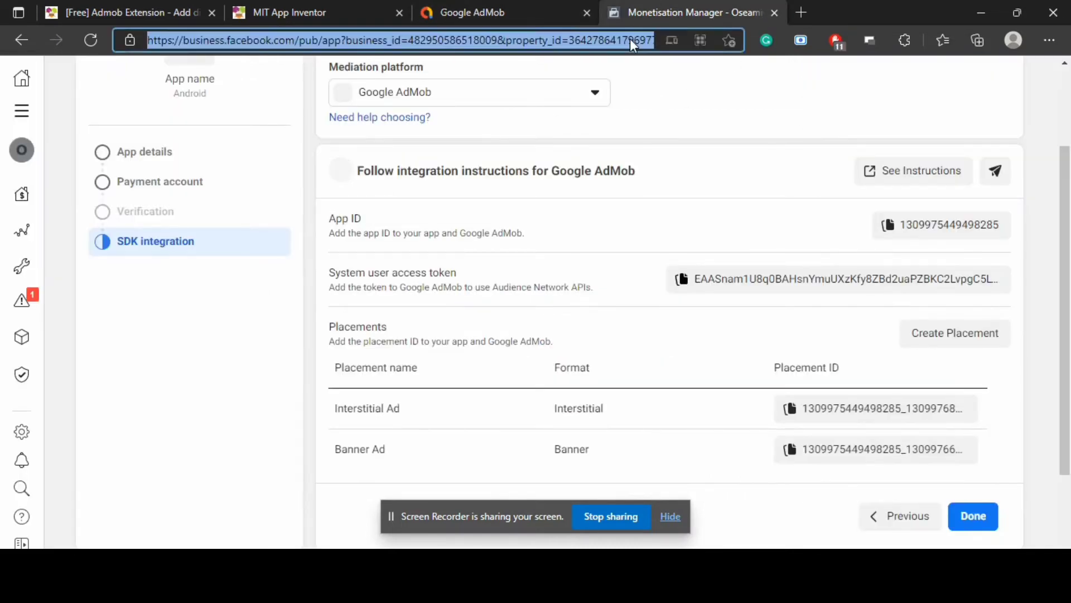
{"action": "double_click", "coordinate": [618, 47]}
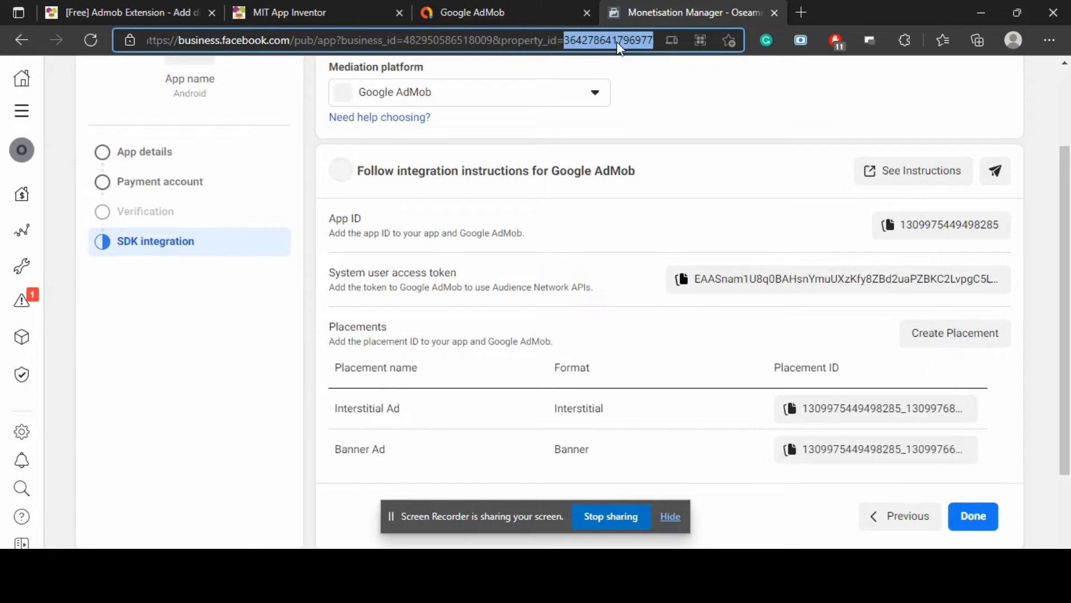
{"action": "key", "text": "Right"}
{"action": "key", "text": "Right"}
{"action": "key", "text": "Right"}
{"action": "key", "text": "Right"}
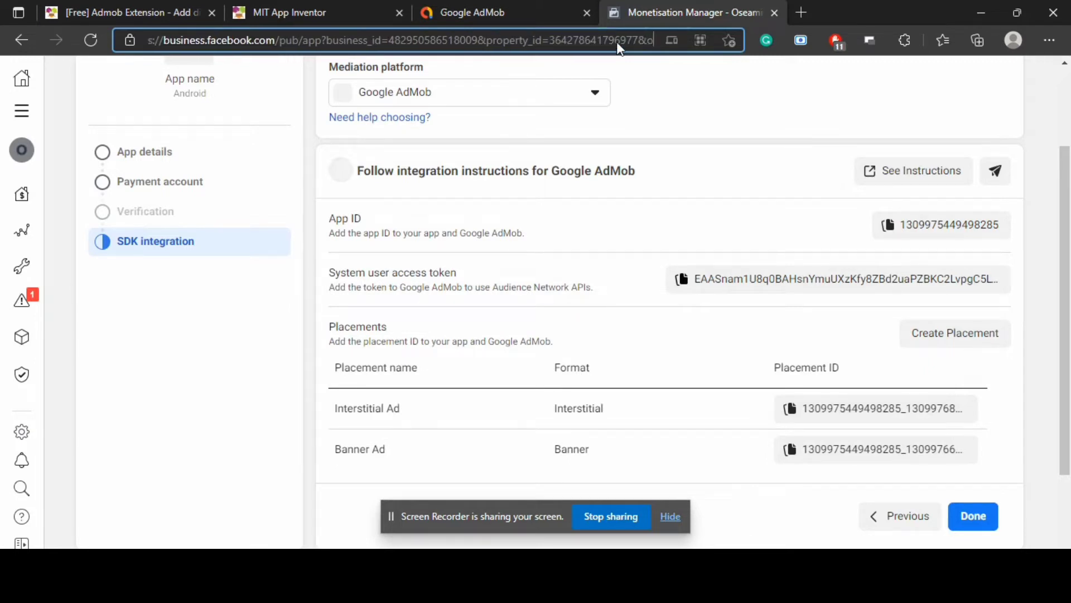
{"action": "key", "text": "shift+Left"}
{"action": "key", "text": "shift+Left"}
{"action": "key", "text": "shift+Left"}
{"action": "key", "text": "shift+Left"}
{"action": "key", "text": "shift+Left"}
{"action": "key", "text": "shift+Left"}
{"action": "key", "text": "shift+Left"}
{"action": "key", "text": "shift+Left"}
{"action": "key", "text": "shift+Left"}
{"action": "key", "text": "shift+Left"}
{"action": "key", "text": "shift+Left"}
{"action": "key", "text": "shift+Left"}
{"action": "key", "text": "shift+Left"}
{"action": "key", "text": "shift+Left"}
{"action": "key", "text": "shift+Left"}
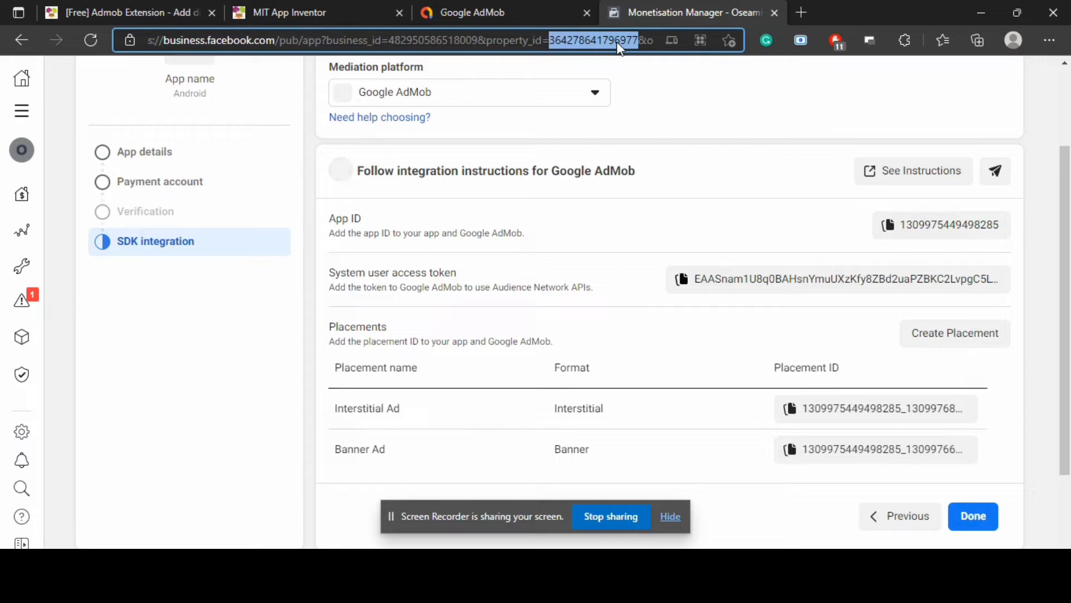
{"action": "left_click", "coordinate": [577, 7]}
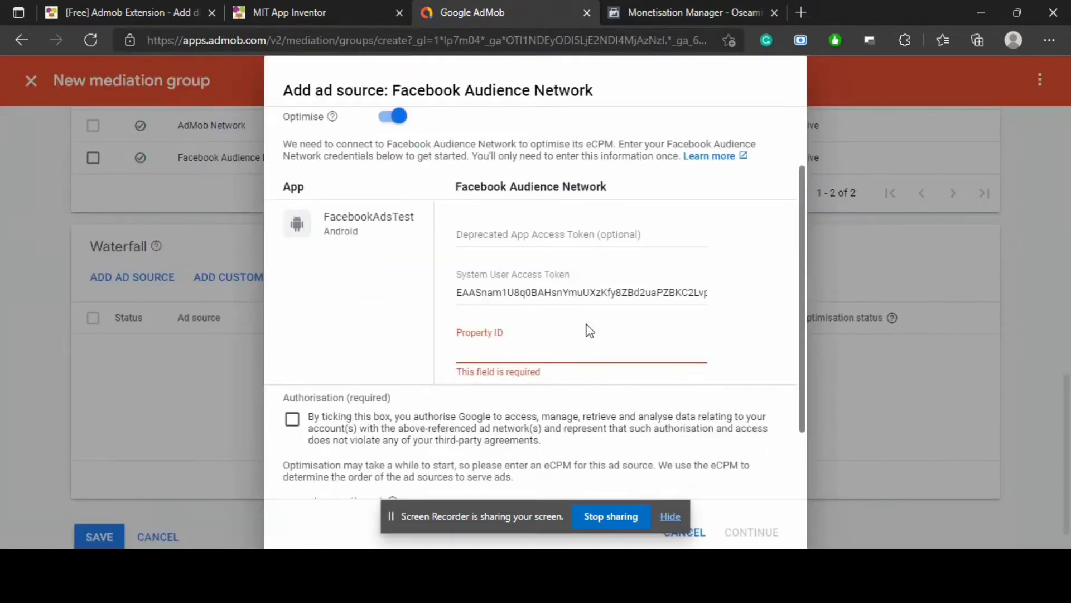
{"action": "key", "text": "ctrl+v"}
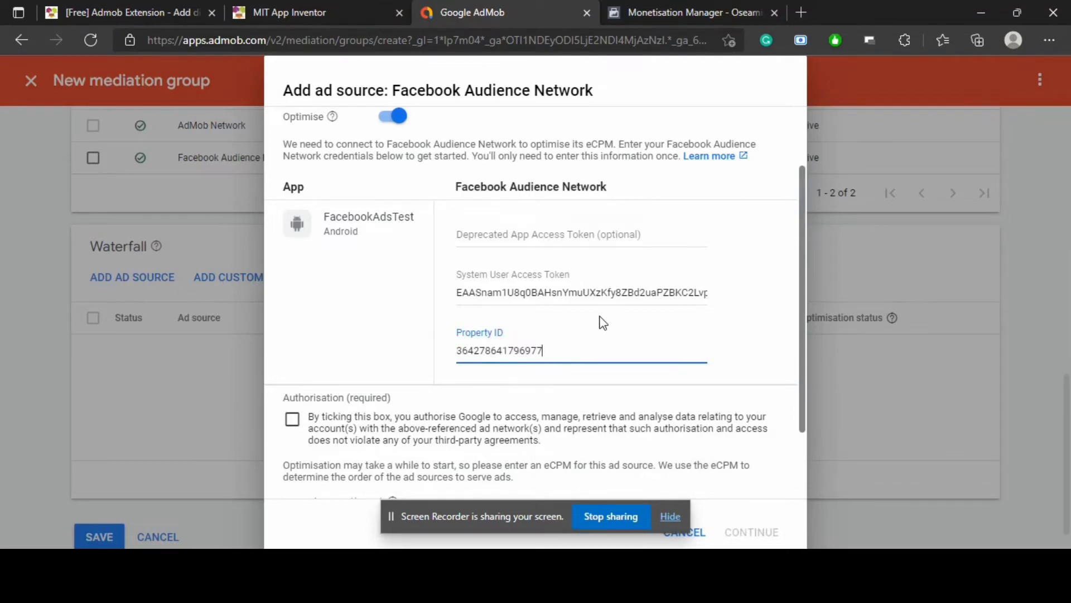
{"action": "left_click", "coordinate": [689, 16]}
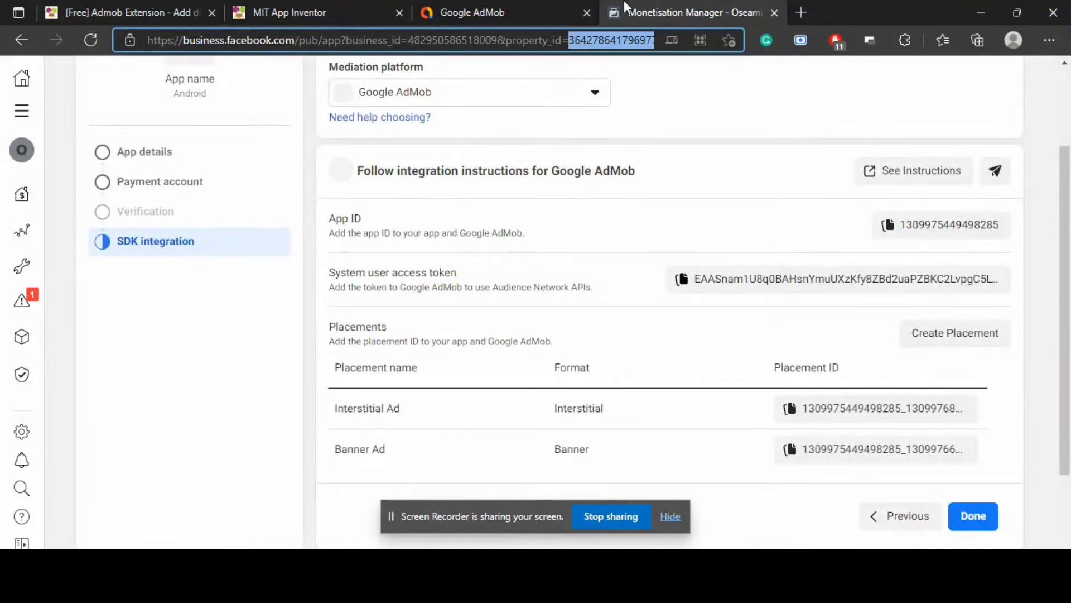
{"action": "left_click", "coordinate": [507, 3]}
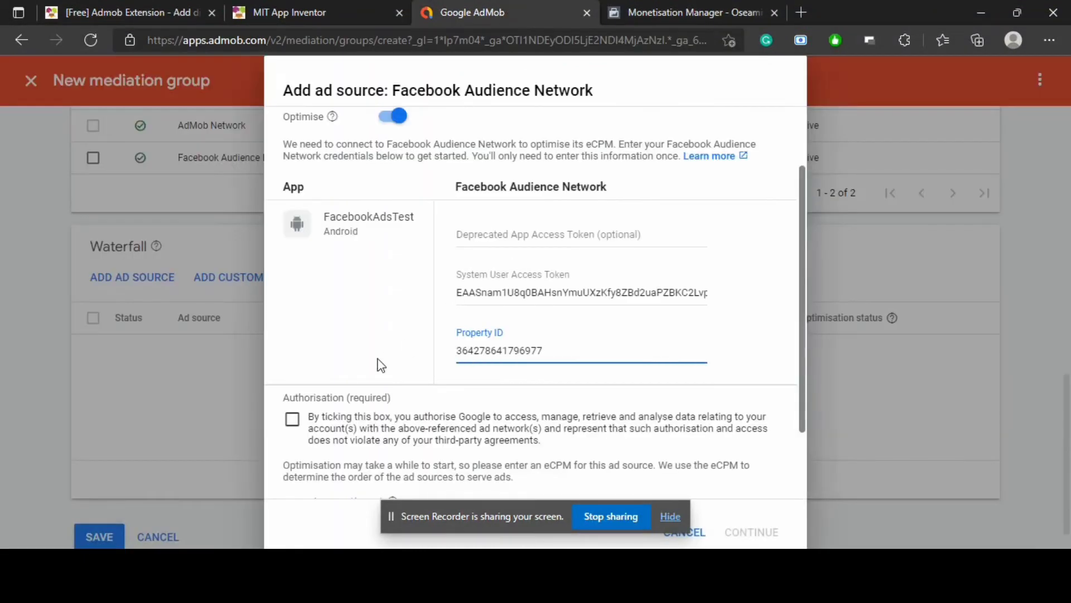
- Authorise Google to access the ad network data, set the manual eCPM to US$ 1 and continue to ad unit mapping
{"action": "left_click", "coordinate": [292, 419]}
{"action": "scroll", "coordinate": [508, 413], "scroll_direction": "down", "scroll_amount": 2}
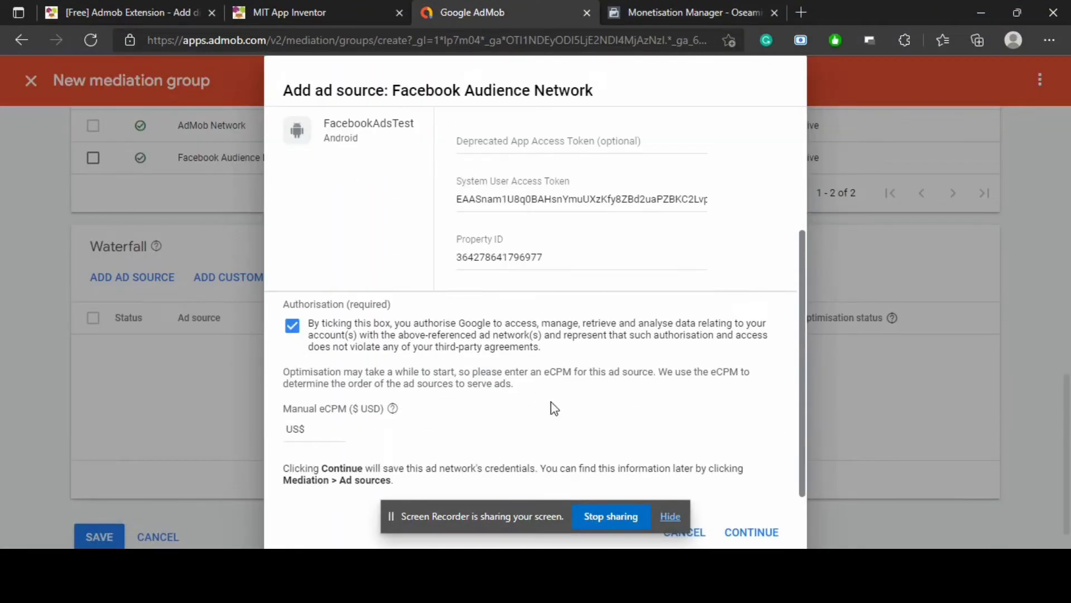
{"action": "left_click", "coordinate": [325, 430]}
{"action": "type", "text": "1"}
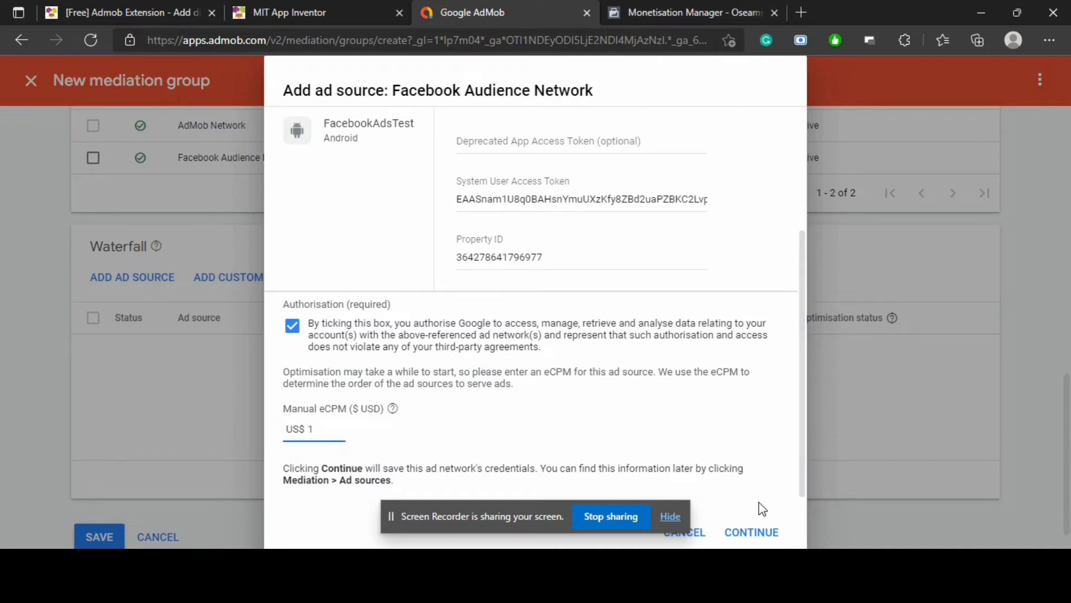
{"action": "left_click", "coordinate": [759, 531]}
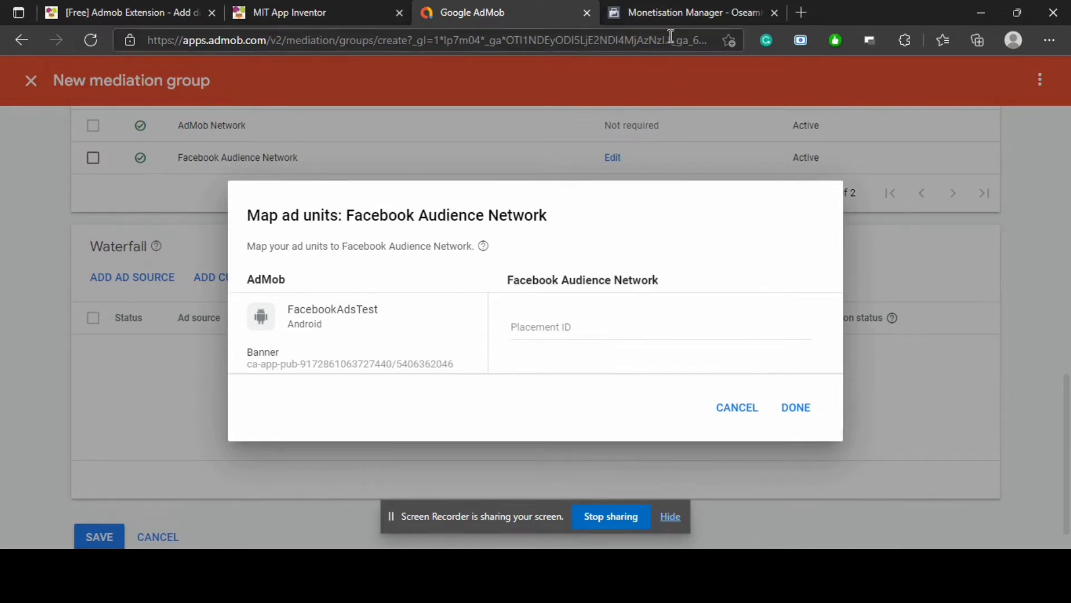
- Map the AdMob Banner unit of the waterfall source to the Banner Ad placement ID copied from Monetisation Manager
{"action": "left_click", "coordinate": [669, 8]}
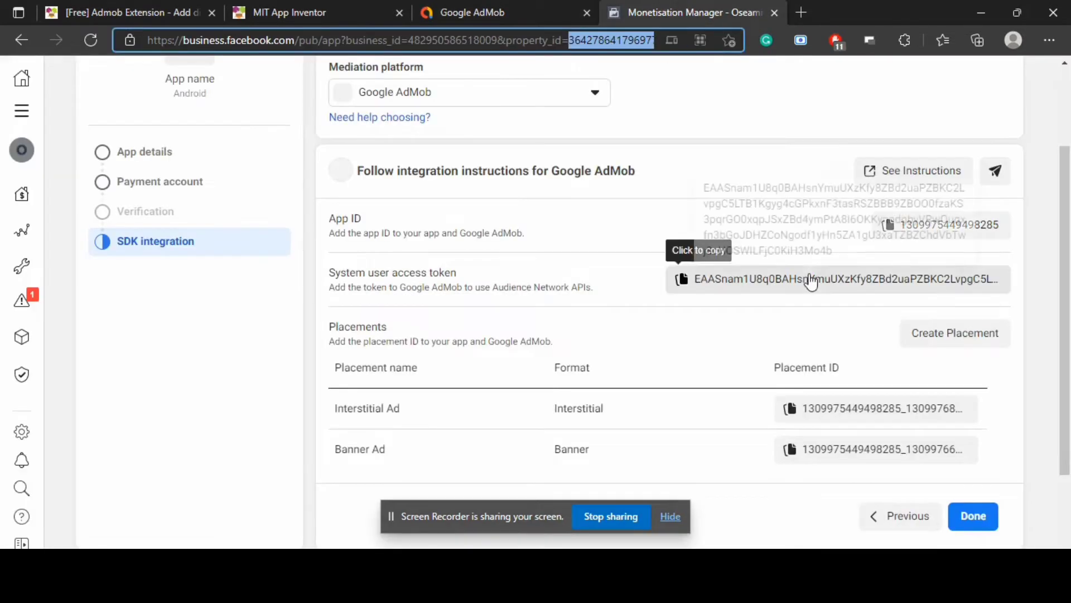
{"action": "left_click", "coordinate": [874, 457]}
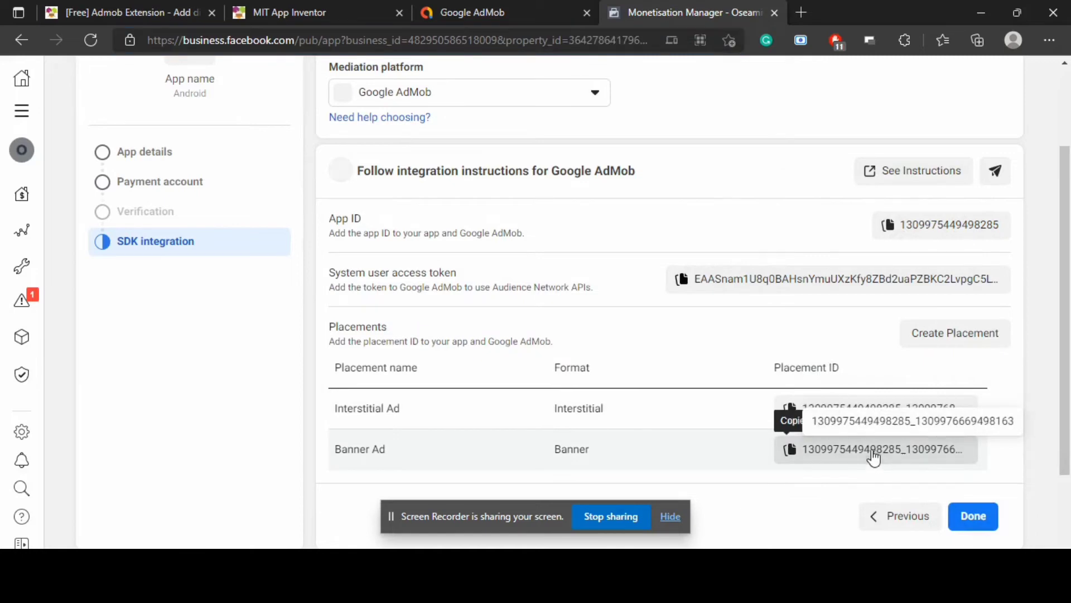
{"action": "left_click", "coordinate": [507, 10]}
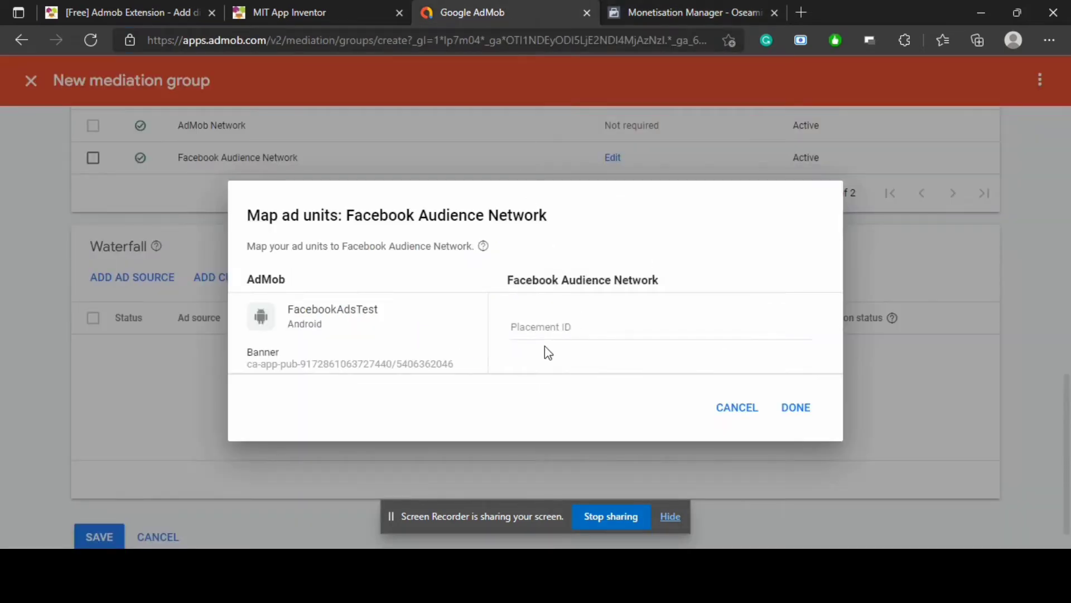
{"action": "left_click", "coordinate": [544, 331]}
{"action": "key", "text": "ctrl+v"}
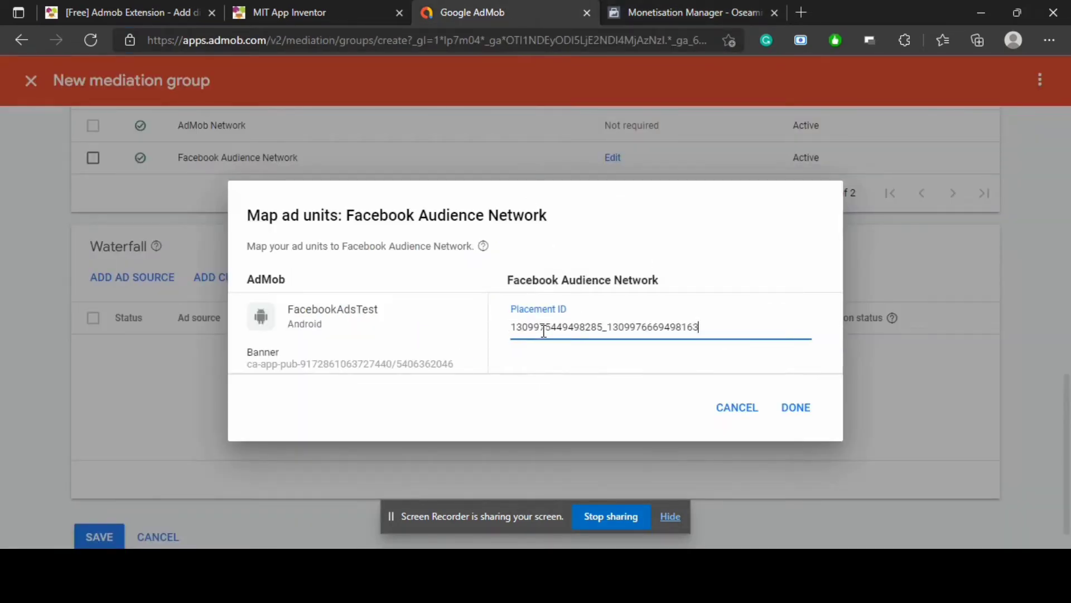
{"action": "left_click", "coordinate": [798, 405]}
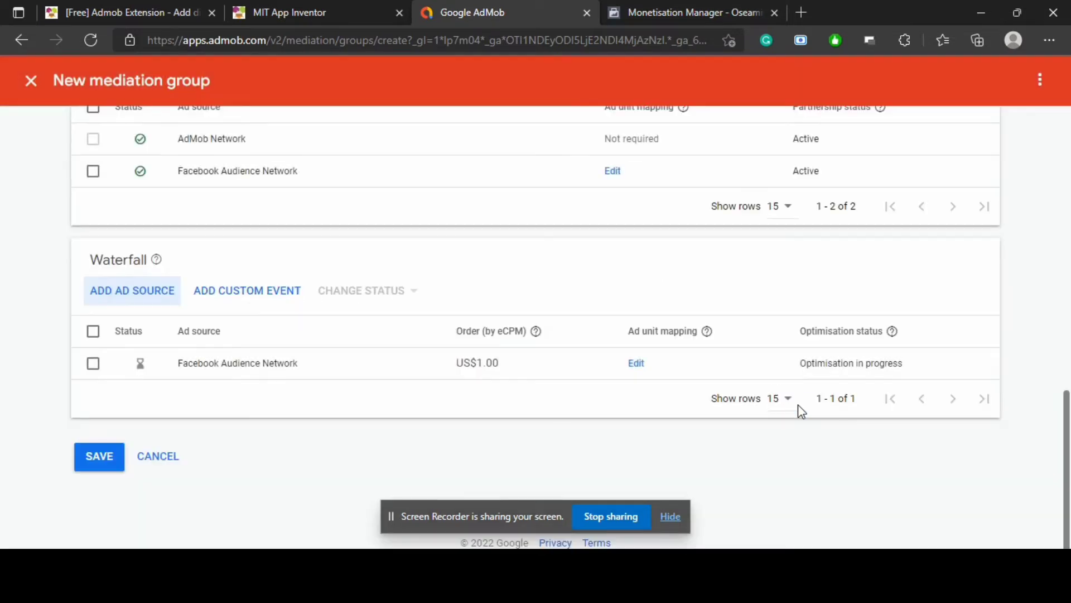
- Rename the mediation group to FacebookBannerTest, save it and return to the list of mediation groups
{"action": "left_click", "coordinate": [107, 461]}
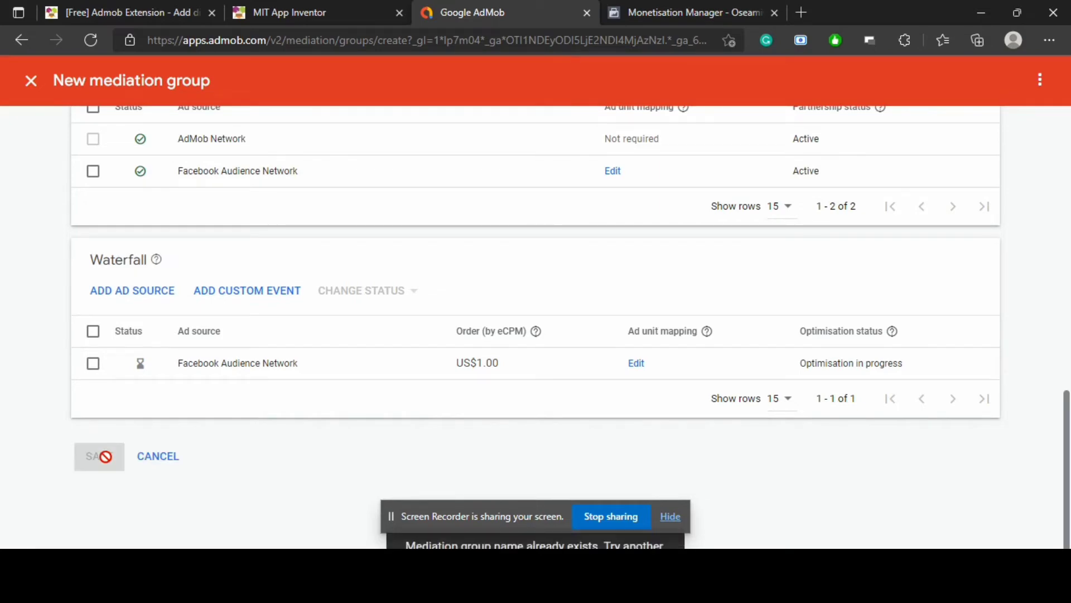
{"action": "scroll", "coordinate": [375, 294], "scroll_direction": "up", "scroll_amount": 10}
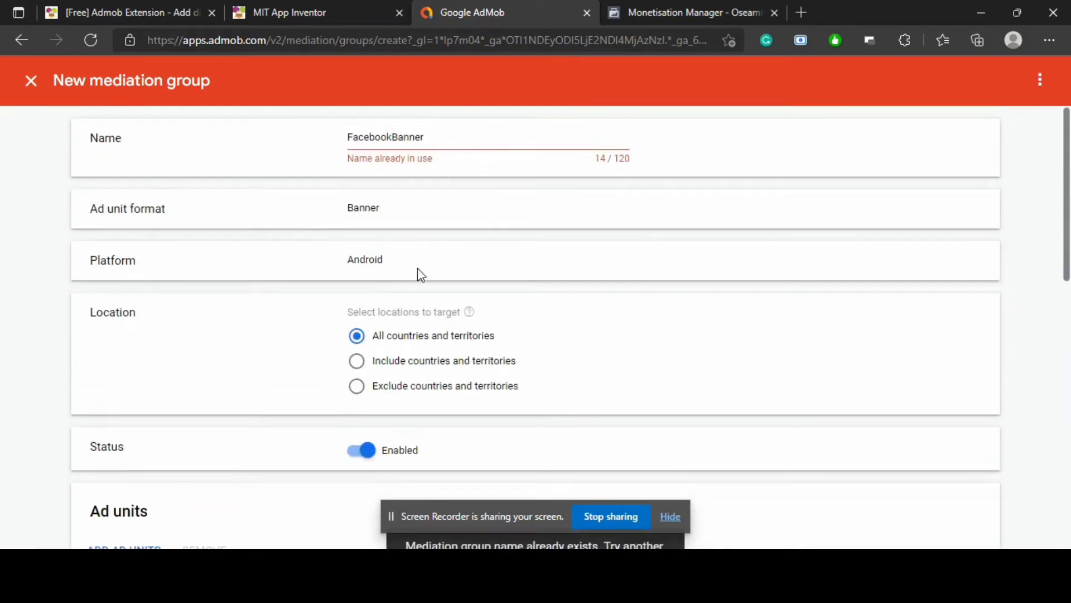
{"action": "left_click", "coordinate": [434, 138]}
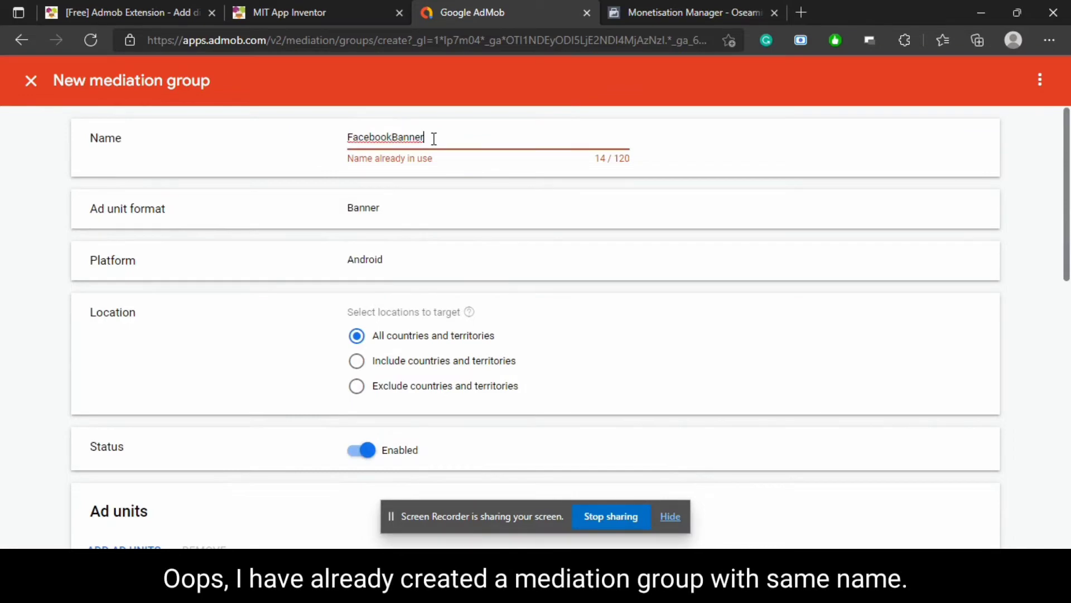
{"action": "type", "text": "Test"}
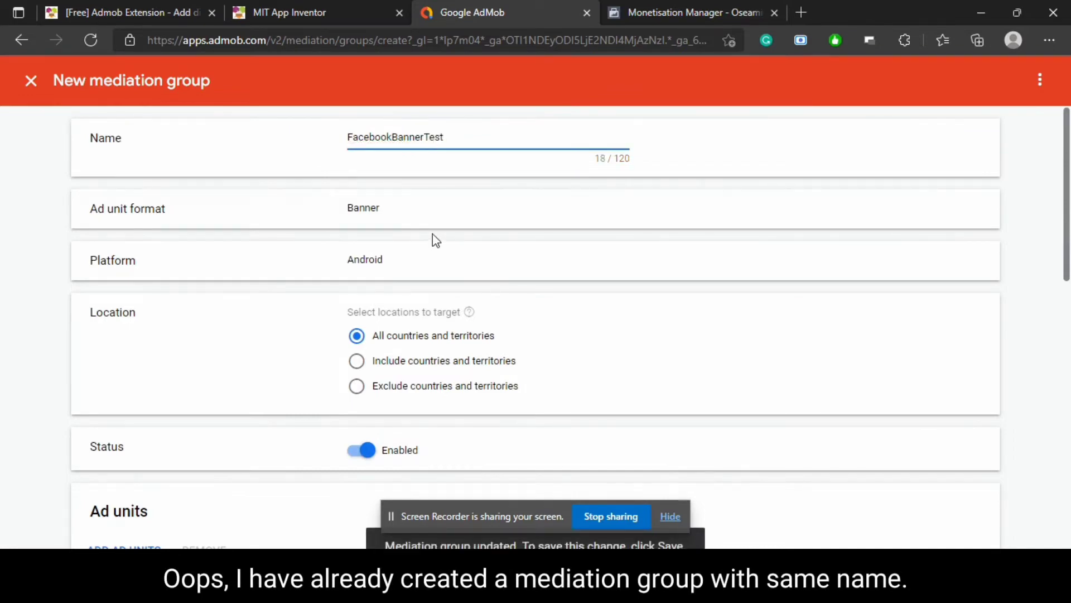
{"action": "scroll", "coordinate": [433, 239], "scroll_direction": "down", "scroll_amount": 10}
{"action": "left_click", "coordinate": [93, 456]}
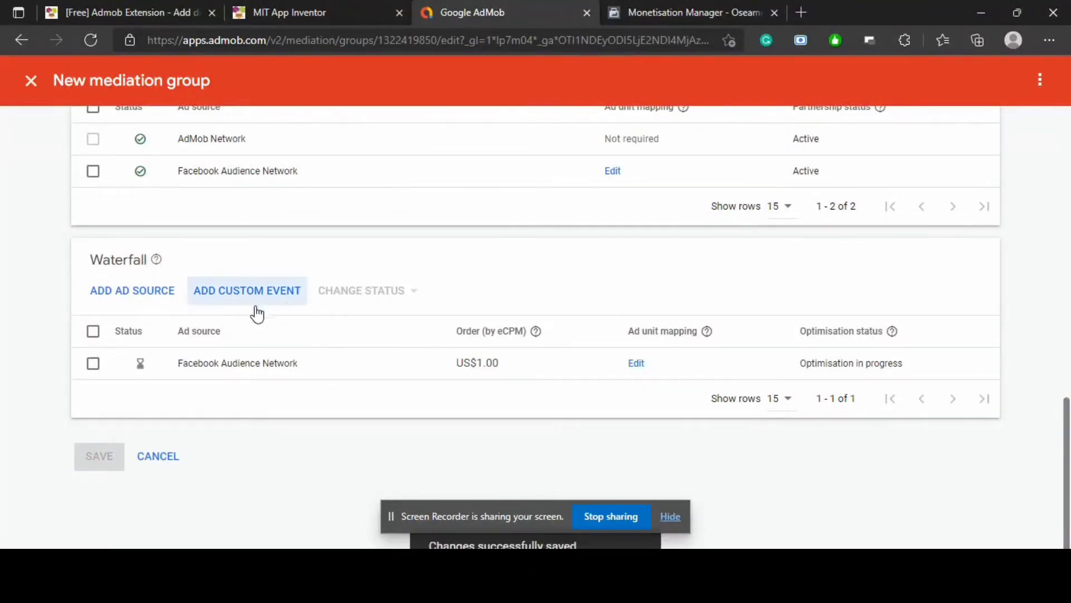
{"action": "scroll", "coordinate": [248, 296], "scroll_direction": "up", "scroll_amount": 10}
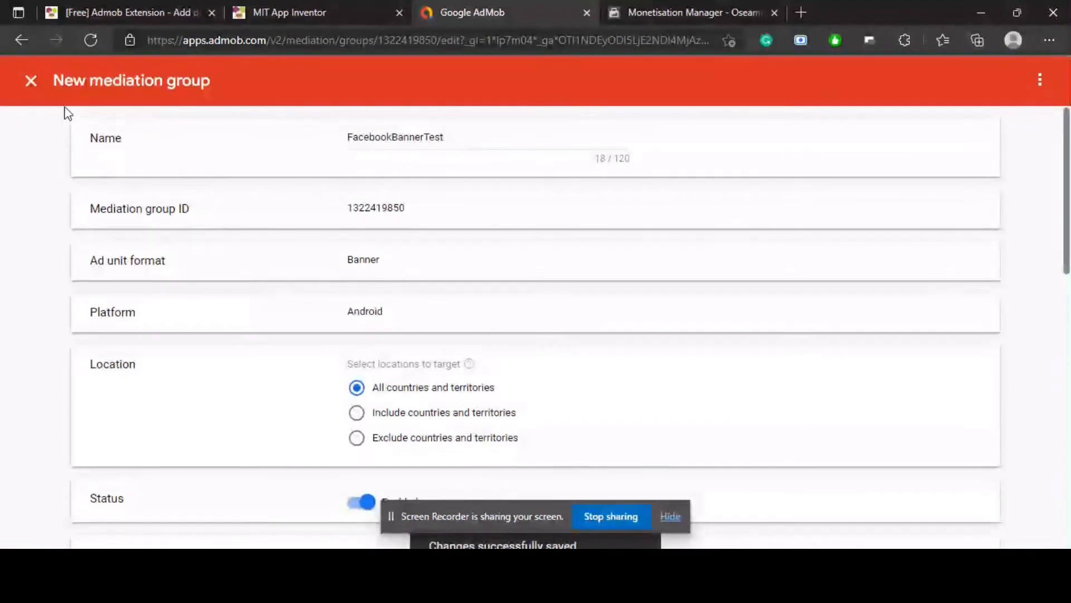
{"action": "left_click", "coordinate": [43, 92]}
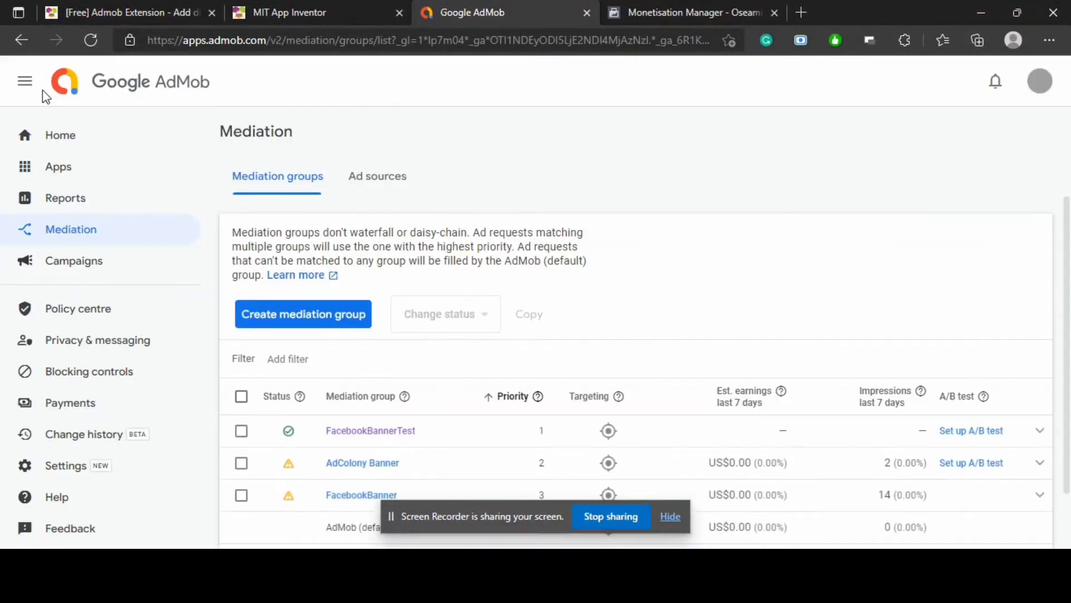
- Start a new mediation group for the Interstitial ad format on the Android platform
{"action": "scroll", "coordinate": [322, 368], "scroll_direction": "down", "scroll_amount": 2}
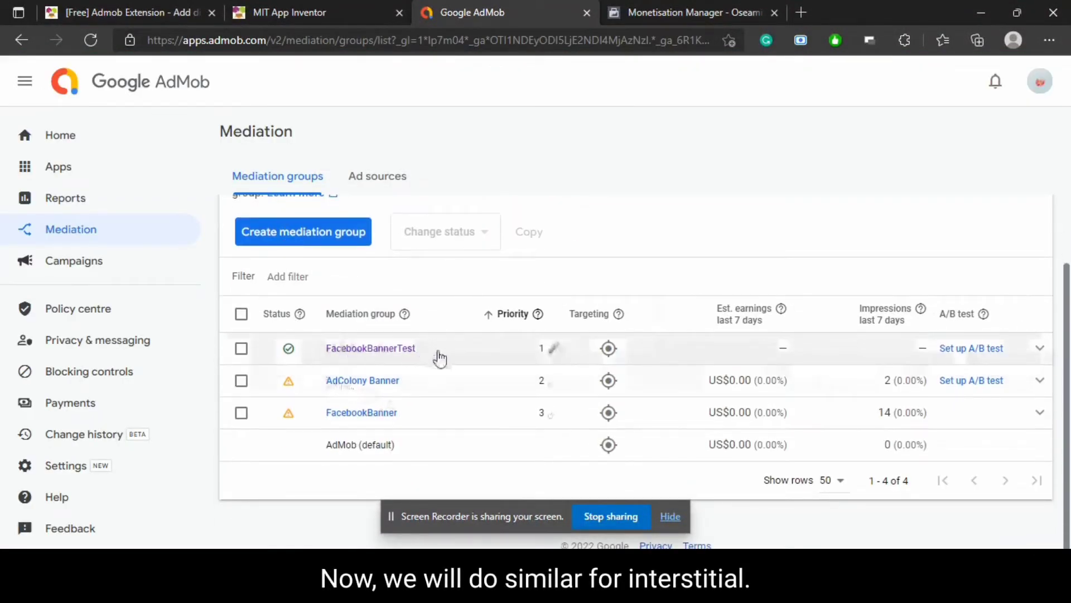
{"action": "mouse_move", "coordinate": [287, 386]}
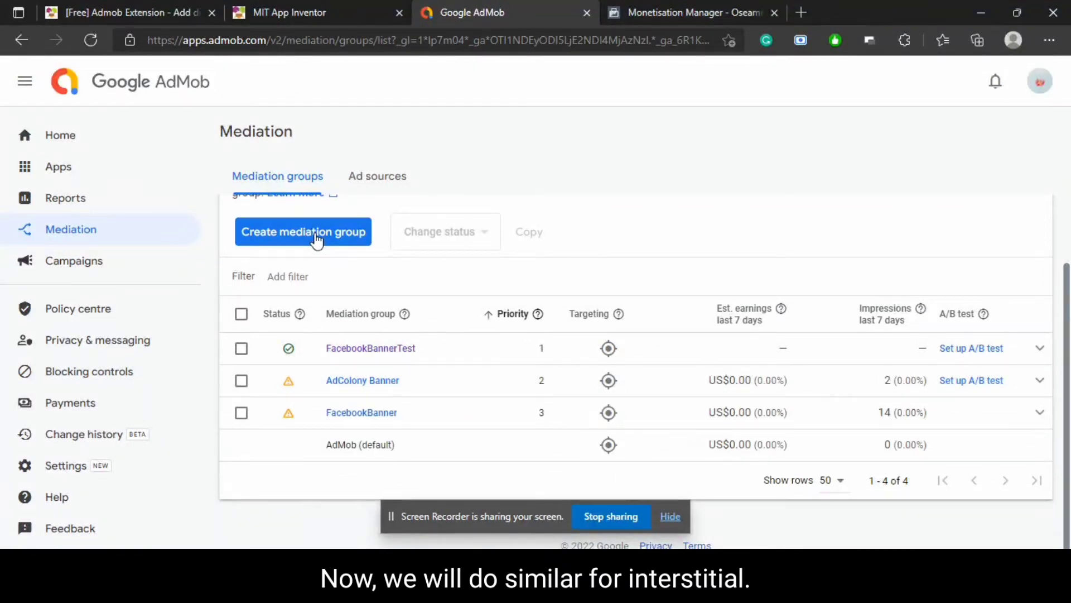
{"action": "left_click", "coordinate": [316, 237]}
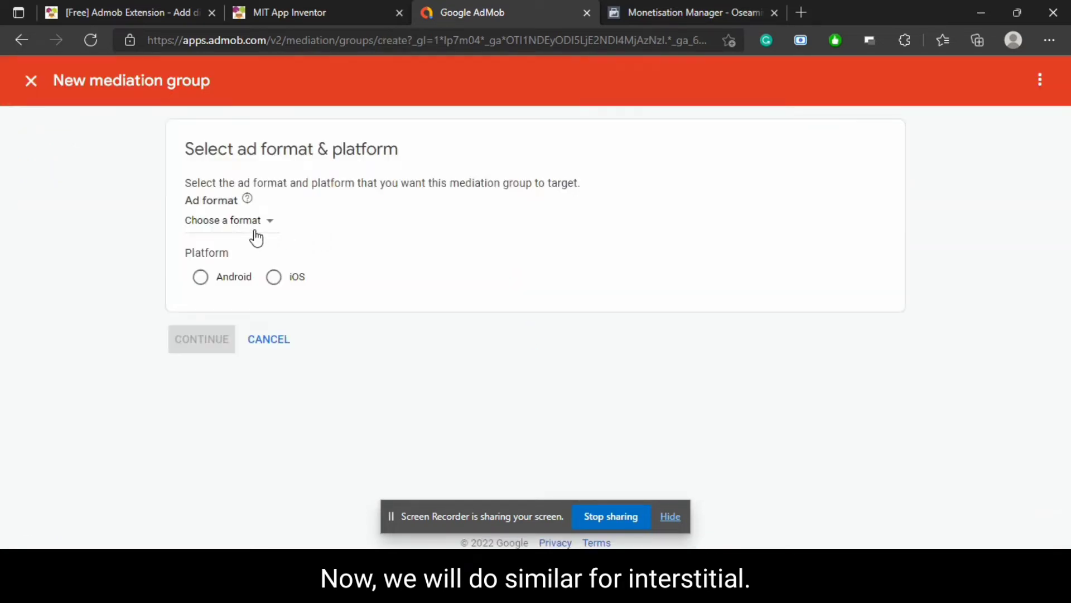
{"action": "left_click", "coordinate": [255, 231]}
{"action": "left_click", "coordinate": [249, 267]}
{"action": "left_click", "coordinate": [210, 283]}
{"action": "left_click", "coordinate": [203, 341]}
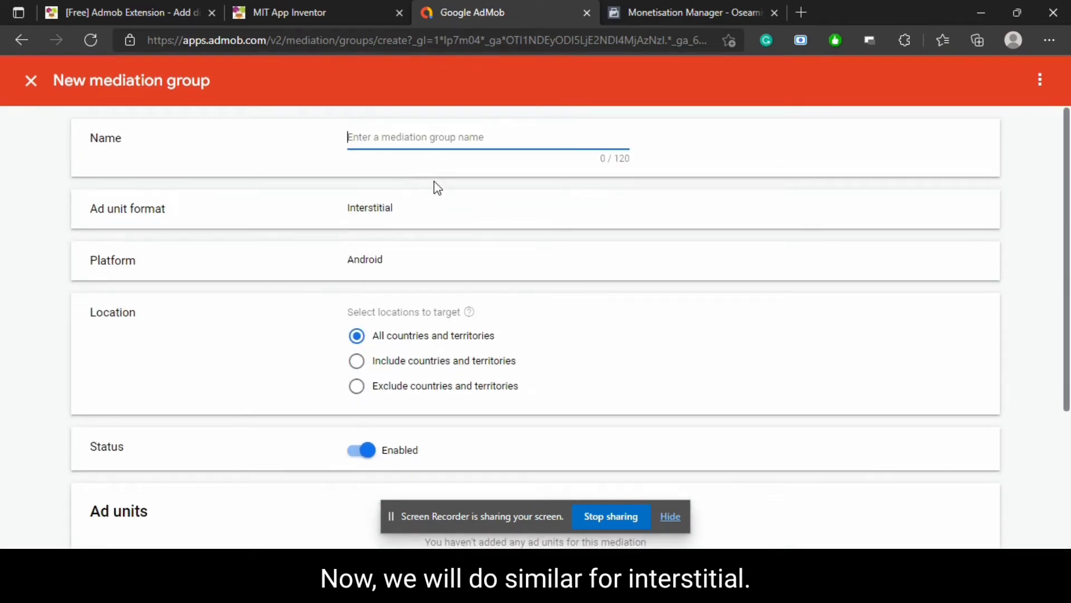
- Name the new mediation group FacebookInterstitialTest
{"action": "type", "text": "FacebookInterstitial"}
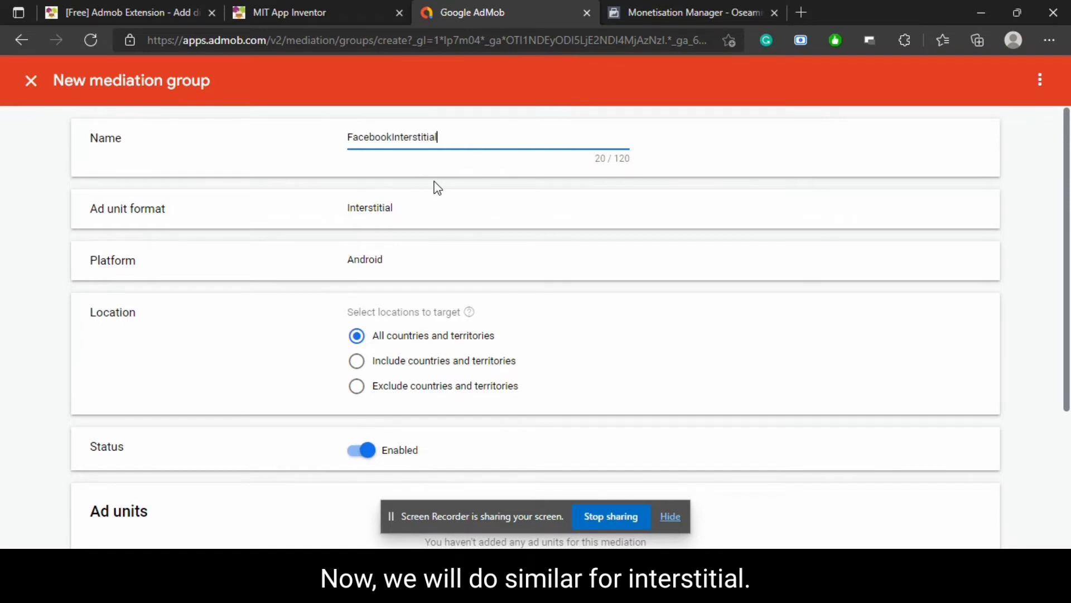
{"action": "scroll", "coordinate": [541, 335], "scroll_direction": "down", "scroll_amount": 2}
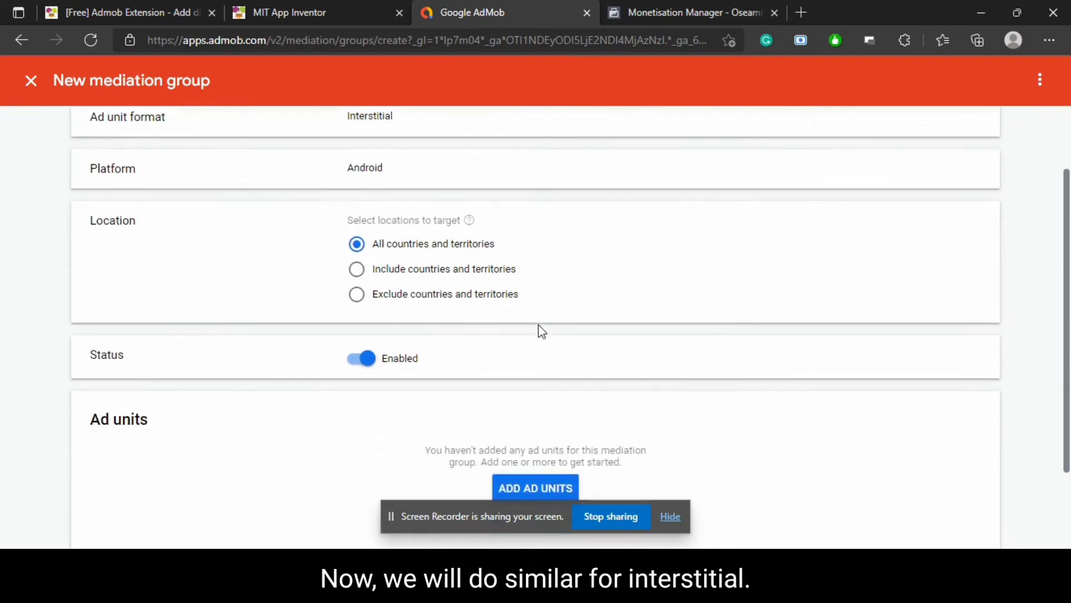
{"action": "scroll", "coordinate": [538, 290], "scroll_direction": "up", "scroll_amount": 2}
{"action": "type", "text": "Test"}
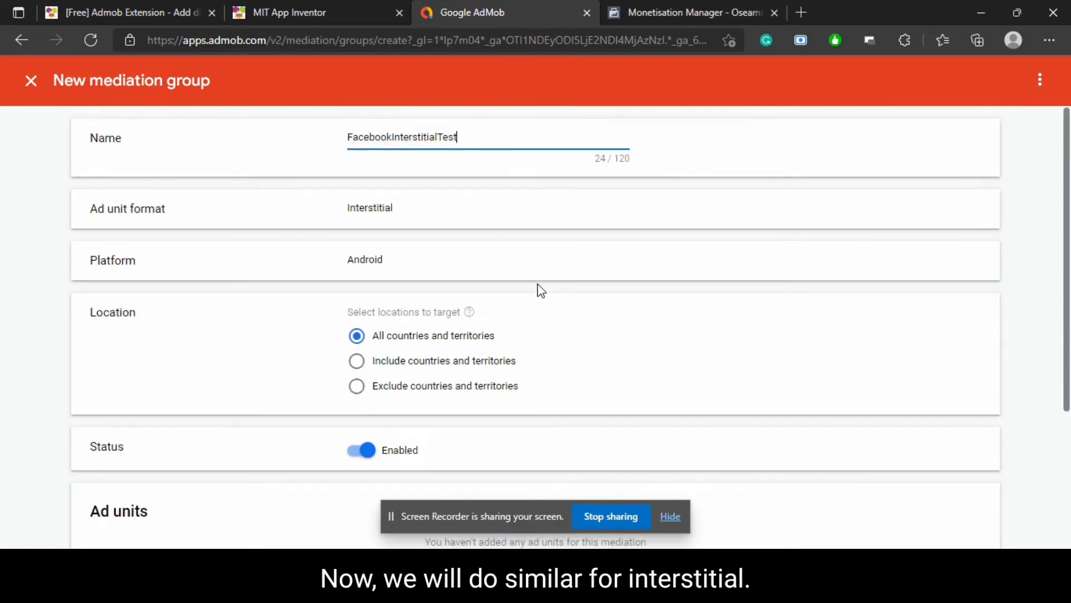
- Add the Interstitial ad unit of the FacebookAdsTest app to the mediation group
{"action": "scroll", "coordinate": [540, 291], "scroll_direction": "down", "scroll_amount": 2}
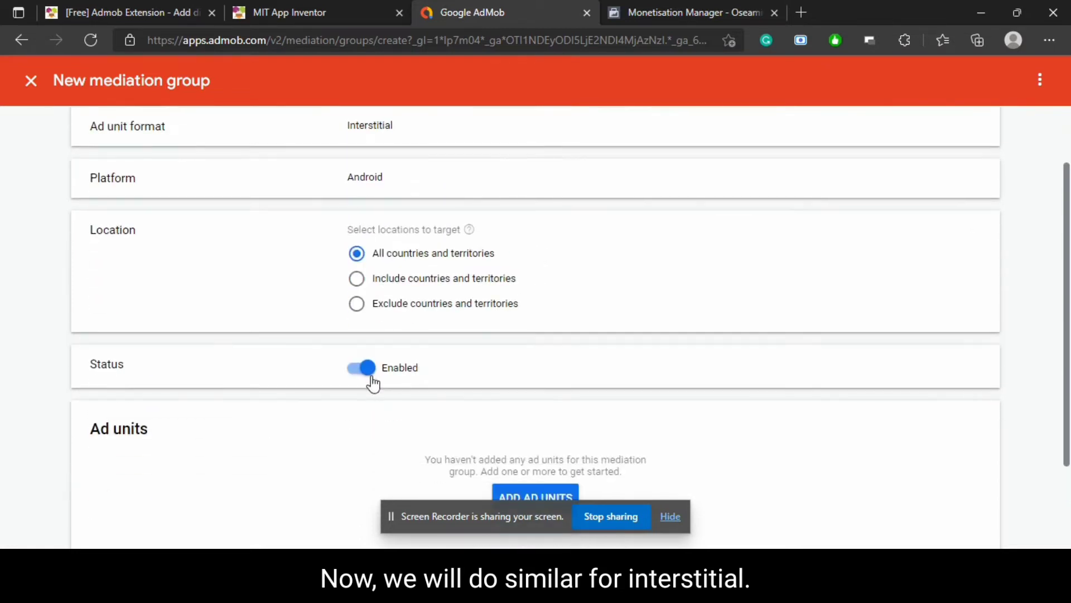
{"action": "scroll", "coordinate": [567, 356], "scroll_direction": "down", "scroll_amount": 2}
{"action": "left_click", "coordinate": [525, 423]}
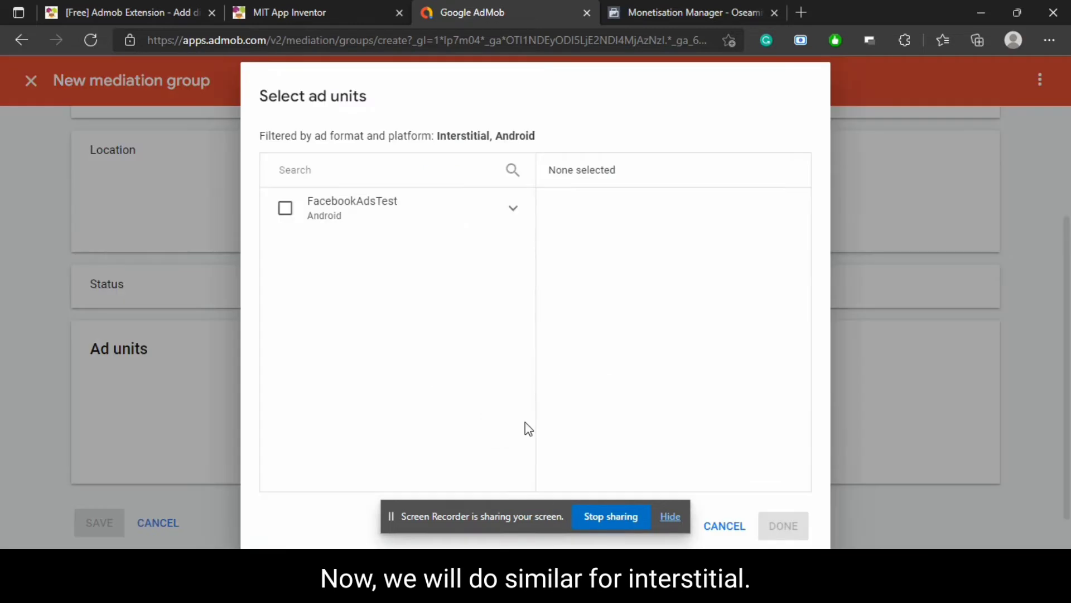
{"action": "left_click", "coordinate": [454, 220]}
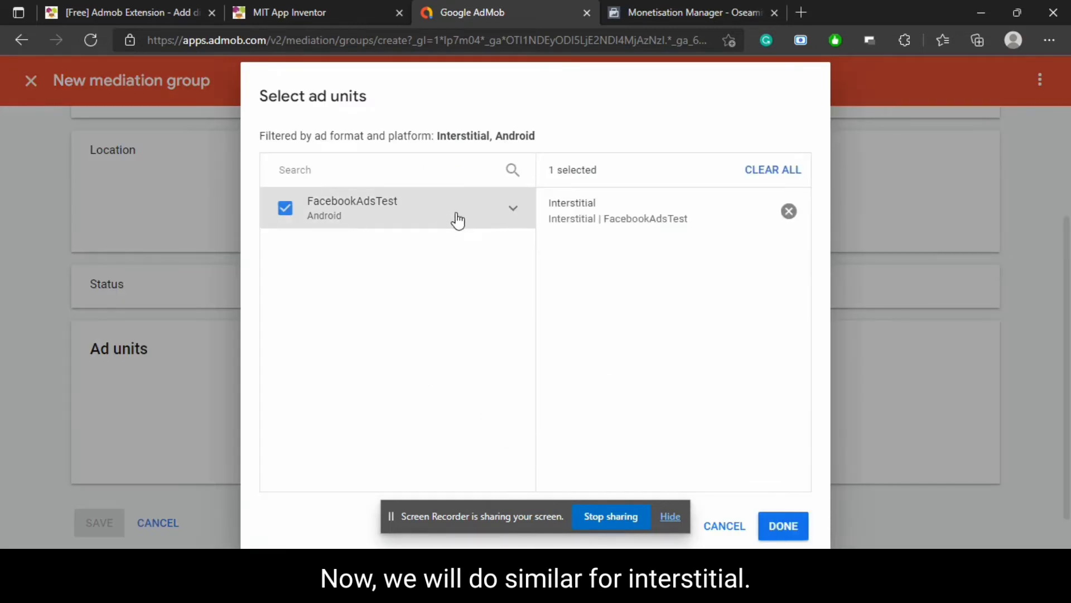
{"action": "left_click", "coordinate": [505, 223]}
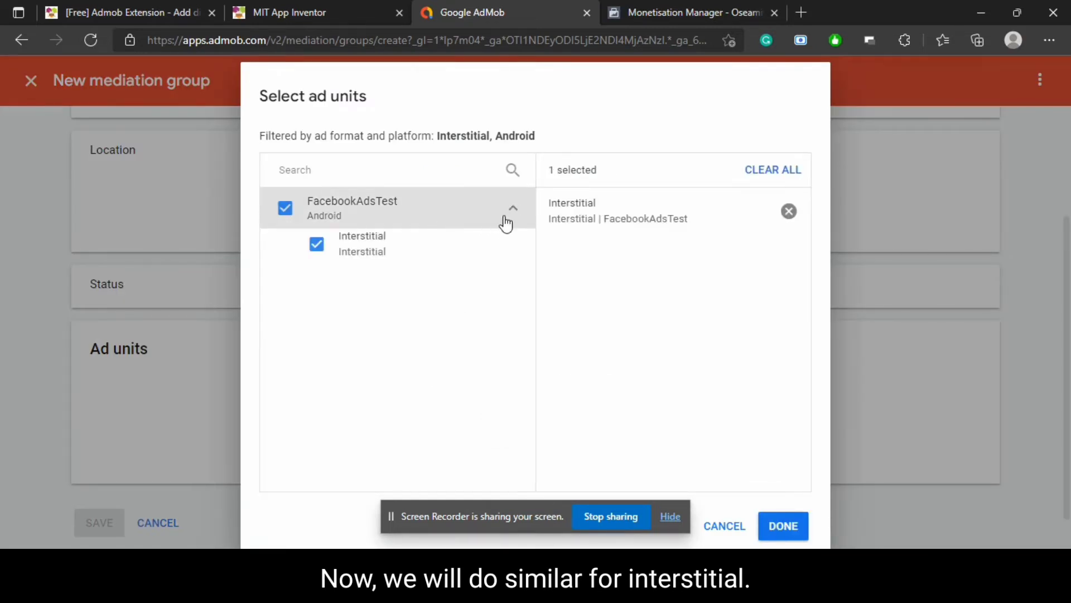
{"action": "left_click", "coordinate": [791, 537]}
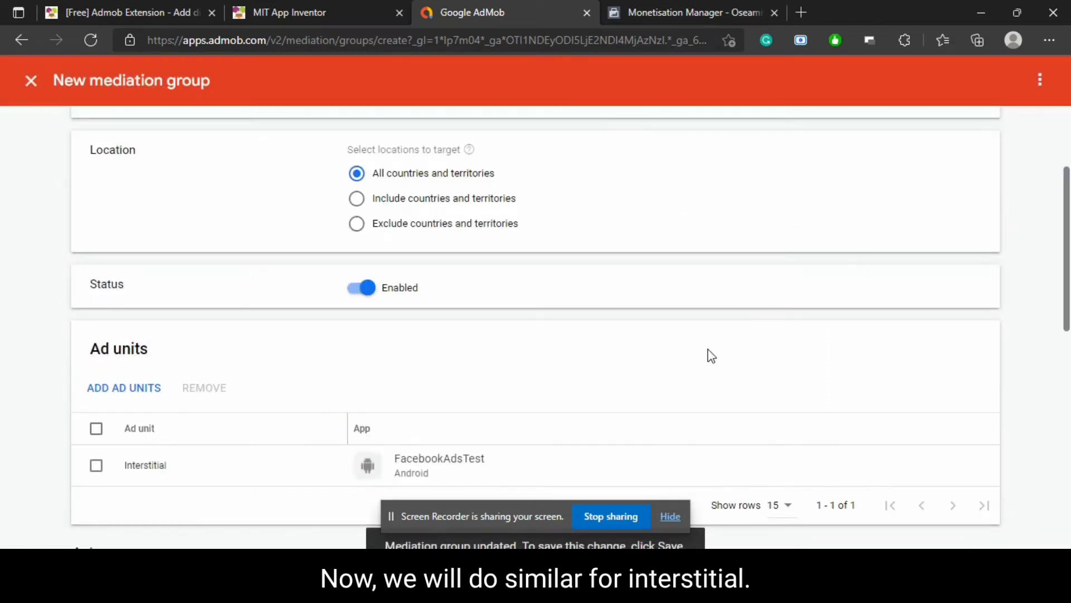
{"action": "scroll", "coordinate": [708, 354], "scroll_direction": "down", "scroll_amount": 3}
{"action": "scroll", "coordinate": [545, 419], "scroll_direction": "down", "scroll_amount": 1}
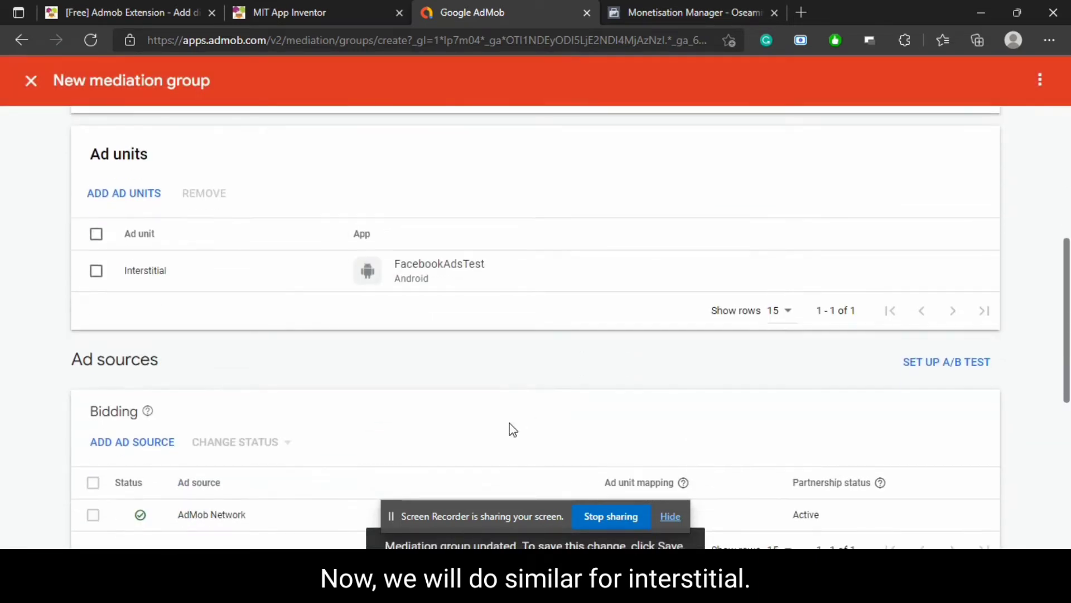
{"action": "scroll", "coordinate": [520, 395], "scroll_direction": "down", "scroll_amount": 2}
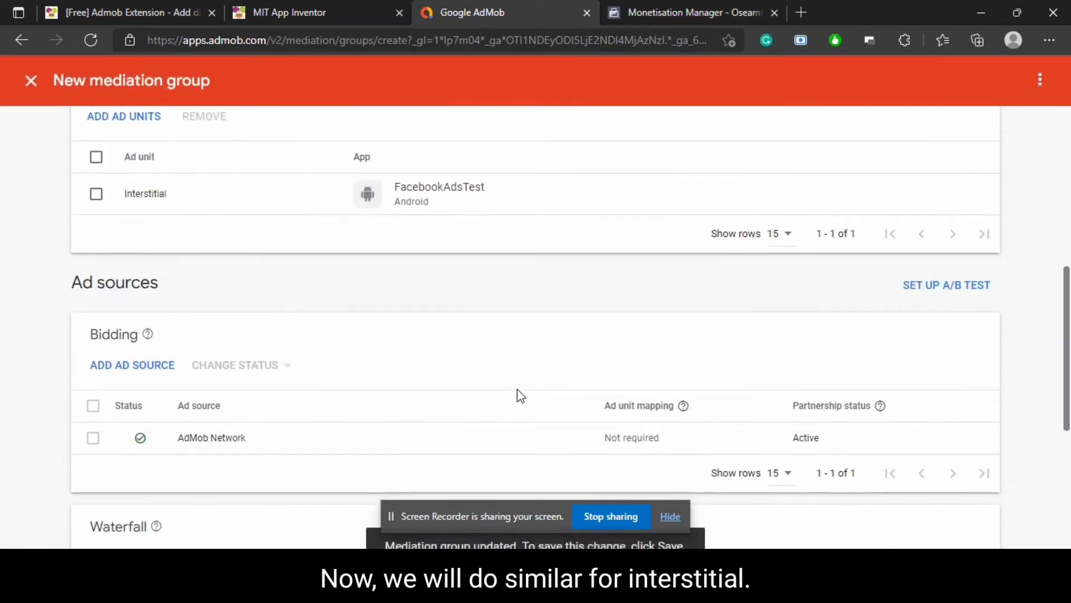
{"action": "scroll", "coordinate": [520, 395], "scroll_direction": "up", "scroll_amount": 2}
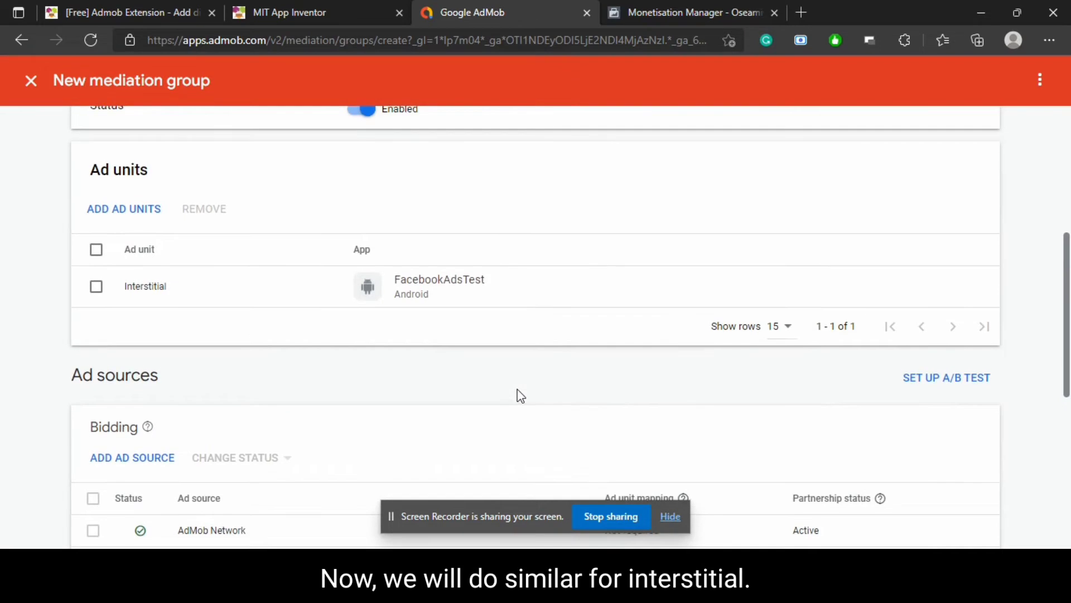
{"action": "left_click", "coordinate": [151, 218]}
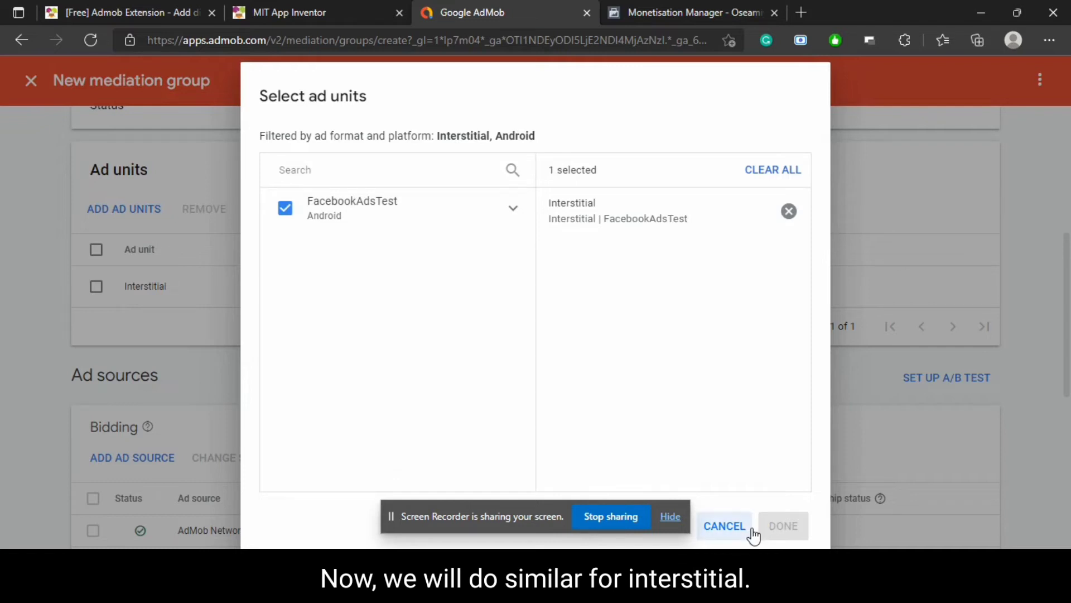
{"action": "left_click", "coordinate": [724, 525]}
- Search the bidding ad sources for "fa" and select Facebook Audience Network for the mediation group
{"action": "scroll", "coordinate": [720, 391], "scroll_direction": "down", "scroll_amount": 3}
{"action": "scroll", "coordinate": [235, 380], "scroll_direction": "down", "scroll_amount": 1}
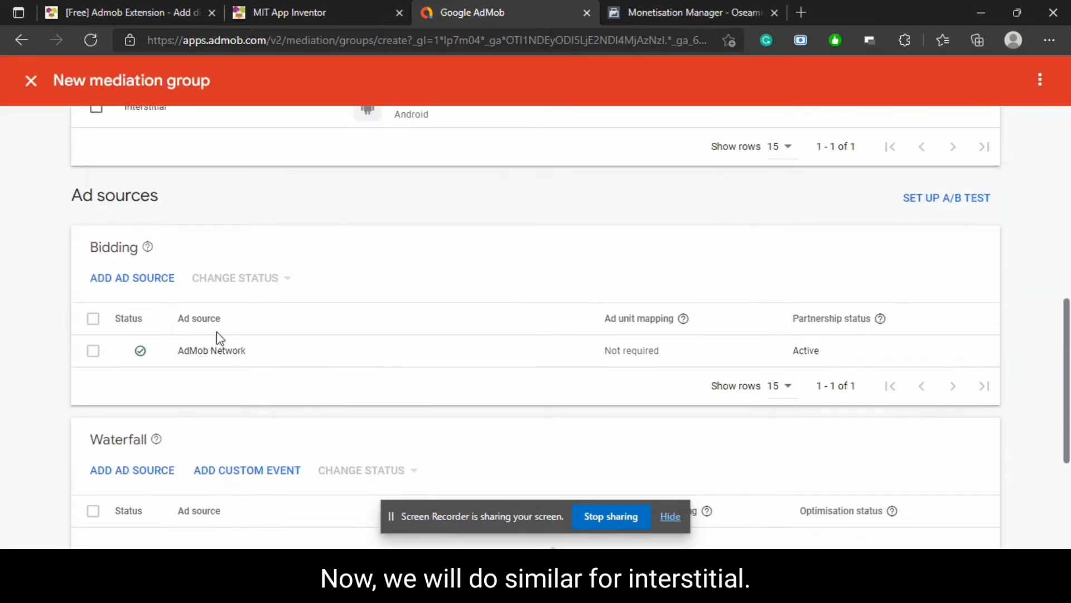
{"action": "left_click", "coordinate": [143, 277]}
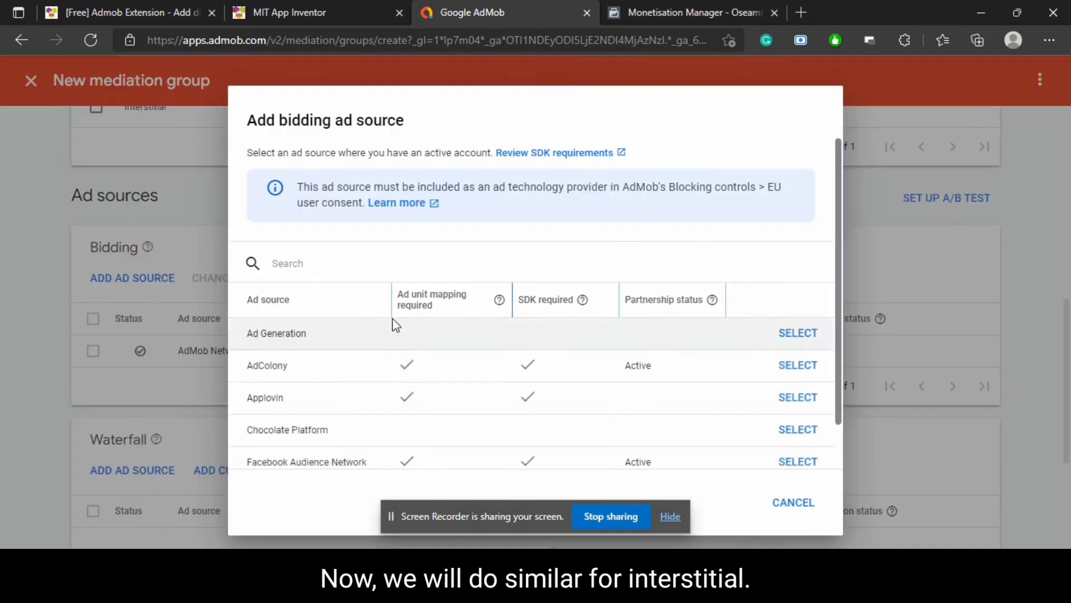
{"action": "type", "text": "fa"}
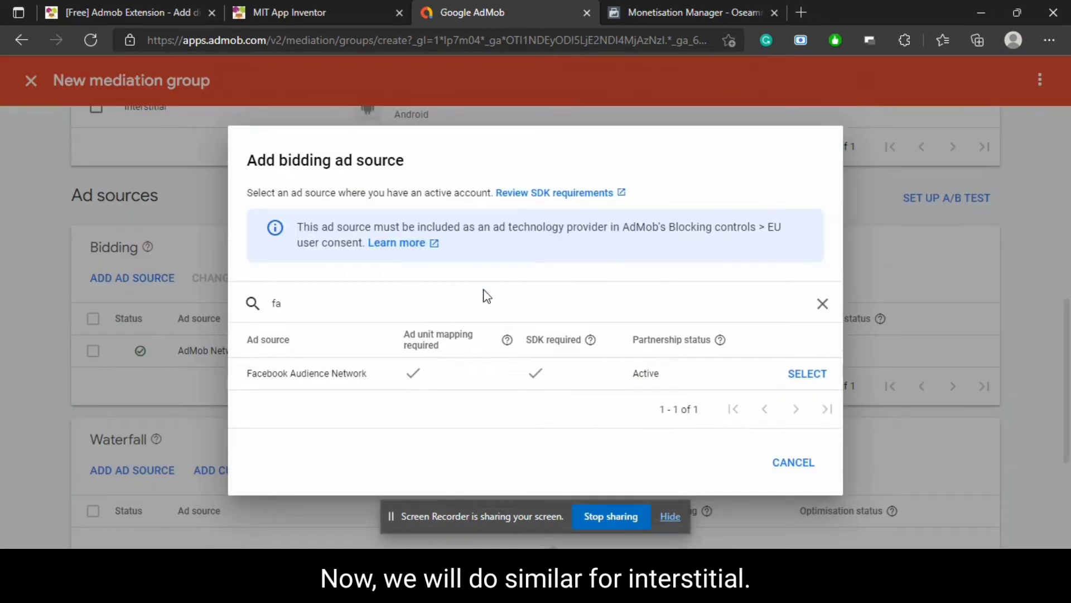
{"action": "mouse_move", "coordinate": [720, 340]}
{"action": "left_click", "coordinate": [802, 382]}
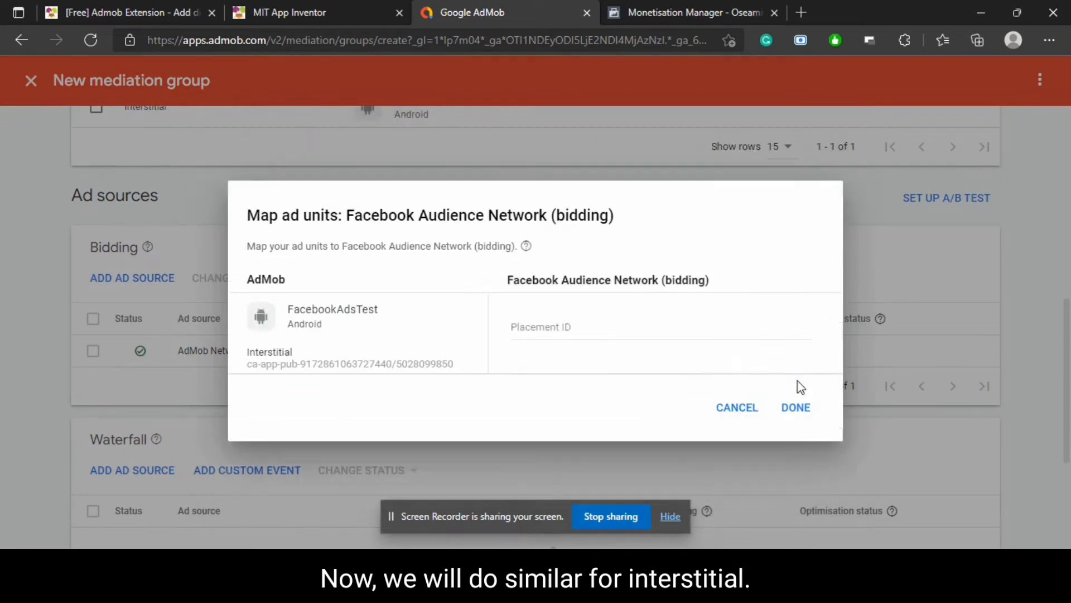
- Map the bidding source's Interstitial unit to the Interstitial Ad placement ID copied from Monetisation Manager
{"action": "left_click", "coordinate": [665, 337]}
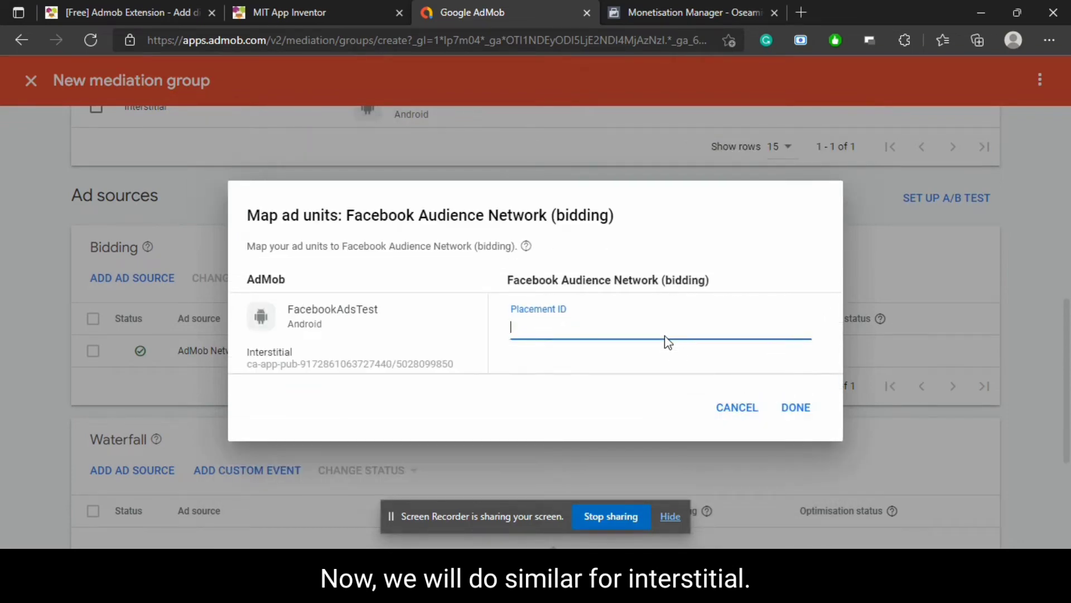
{"action": "left_click", "coordinate": [645, 1]}
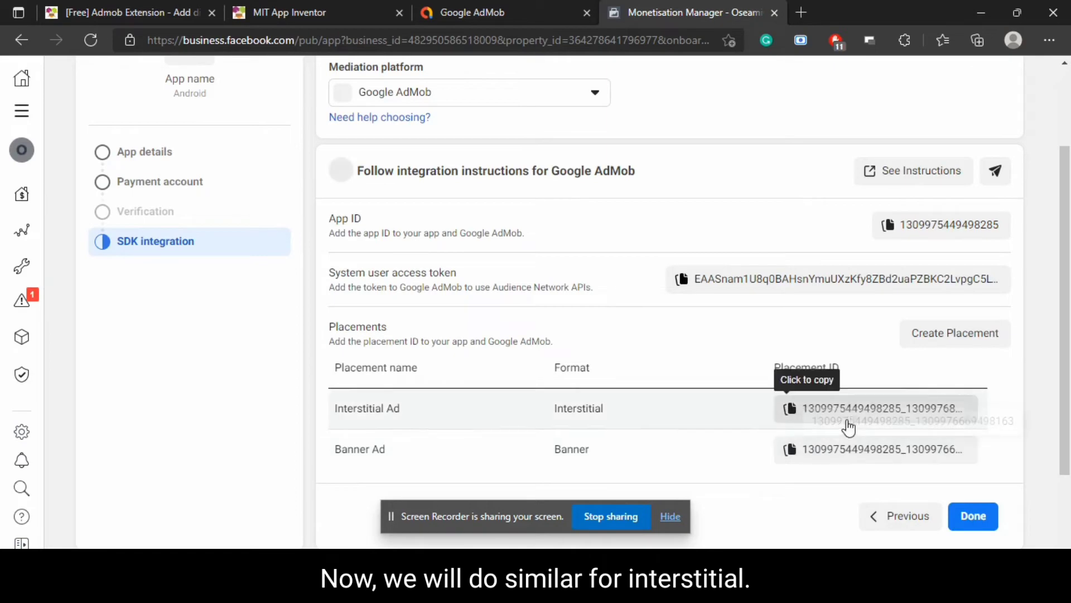
{"action": "left_click", "coordinate": [843, 427]}
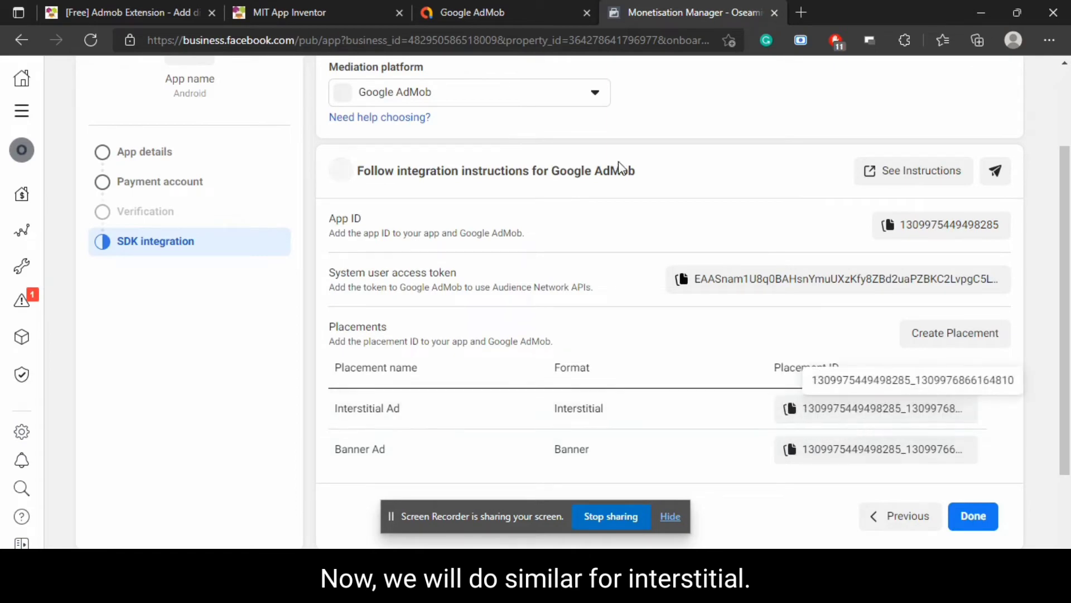
{"action": "left_click", "coordinate": [468, 5]}
{"action": "key", "text": "ctrl+v"}
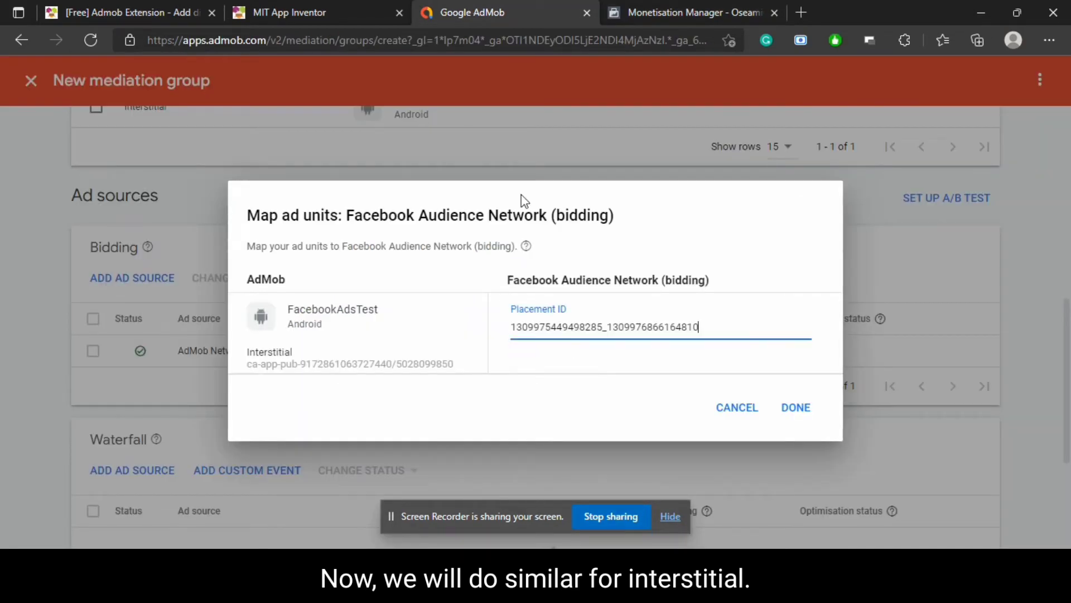
{"action": "left_click", "coordinate": [781, 410]}
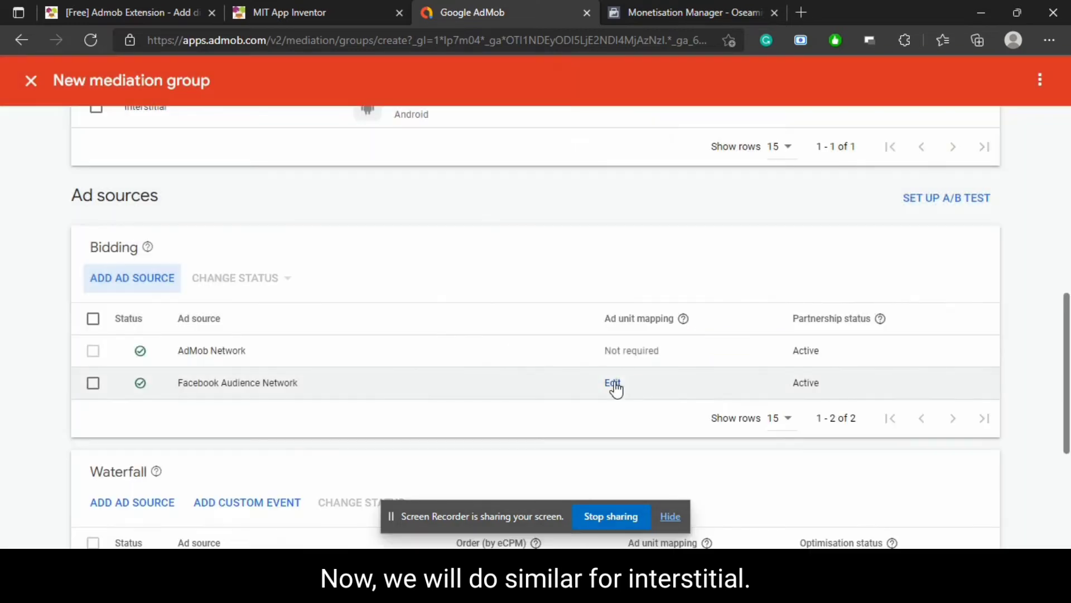
- Add Facebook Audience Network as a waterfall ad source with a manual eCPM of US$ 1 and continue to ad unit mapping
{"action": "scroll", "coordinate": [498, 389], "scroll_direction": "down", "scroll_amount": 4}
{"action": "left_click", "coordinate": [126, 287]}
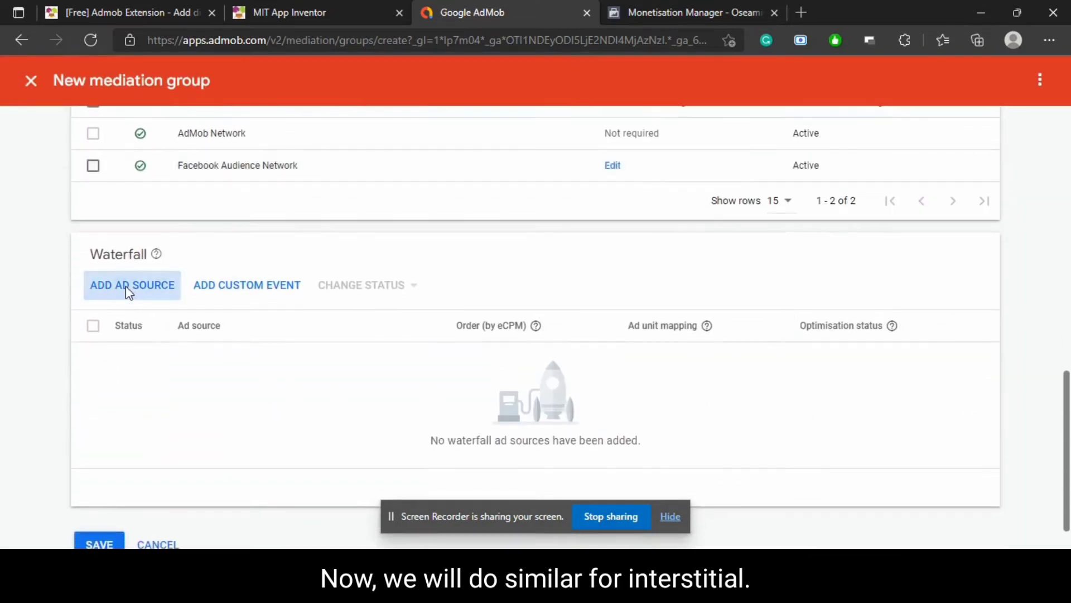
{"action": "left_click", "coordinate": [483, 209]}
{"action": "type", "text": "fa"}
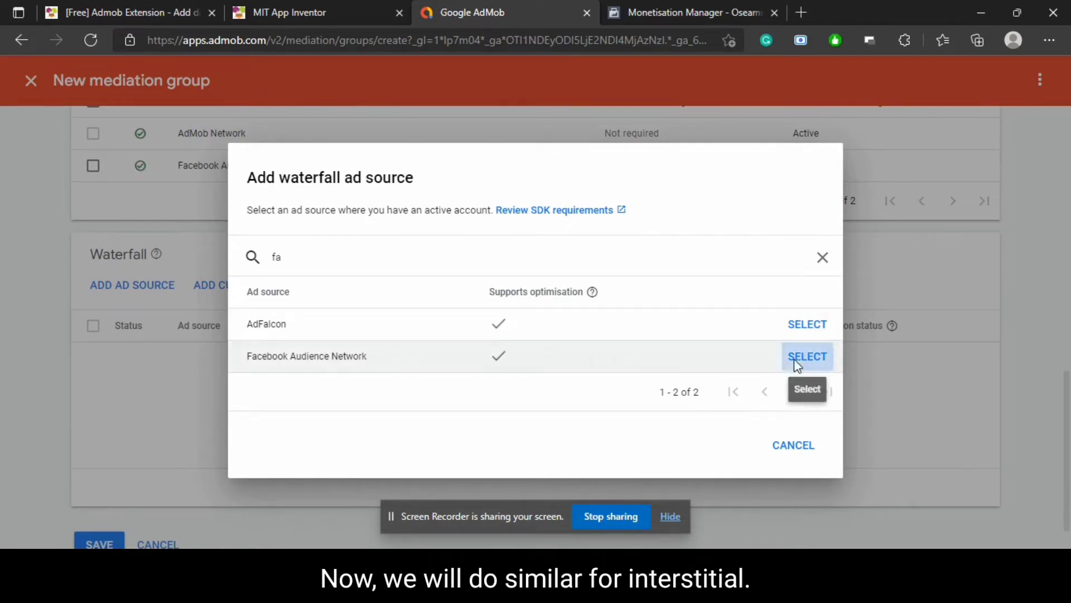
{"action": "left_click", "coordinate": [794, 360]}
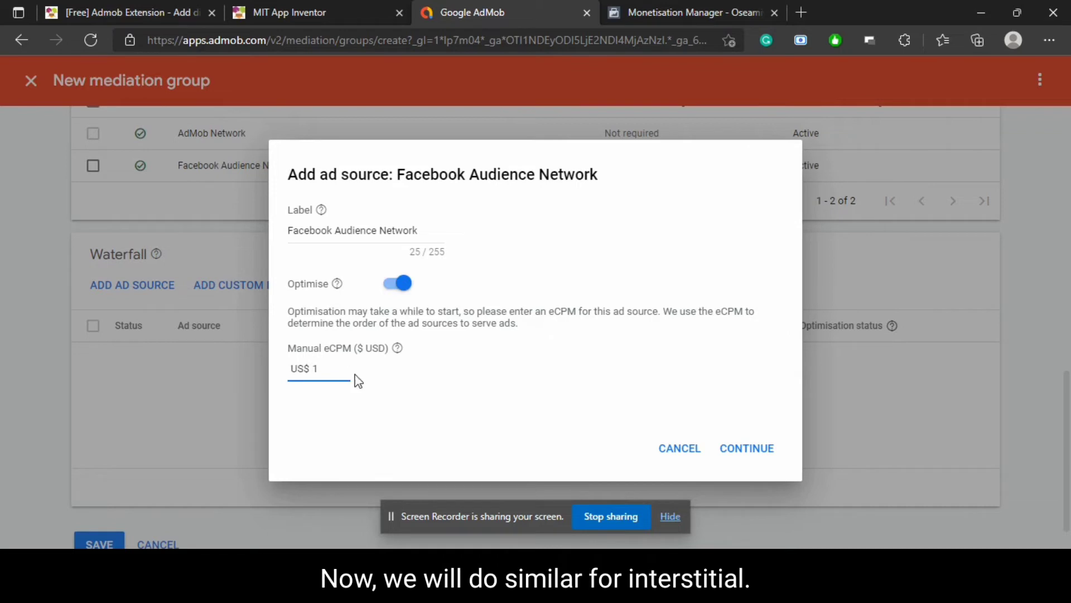
{"action": "left_click", "coordinate": [744, 443]}
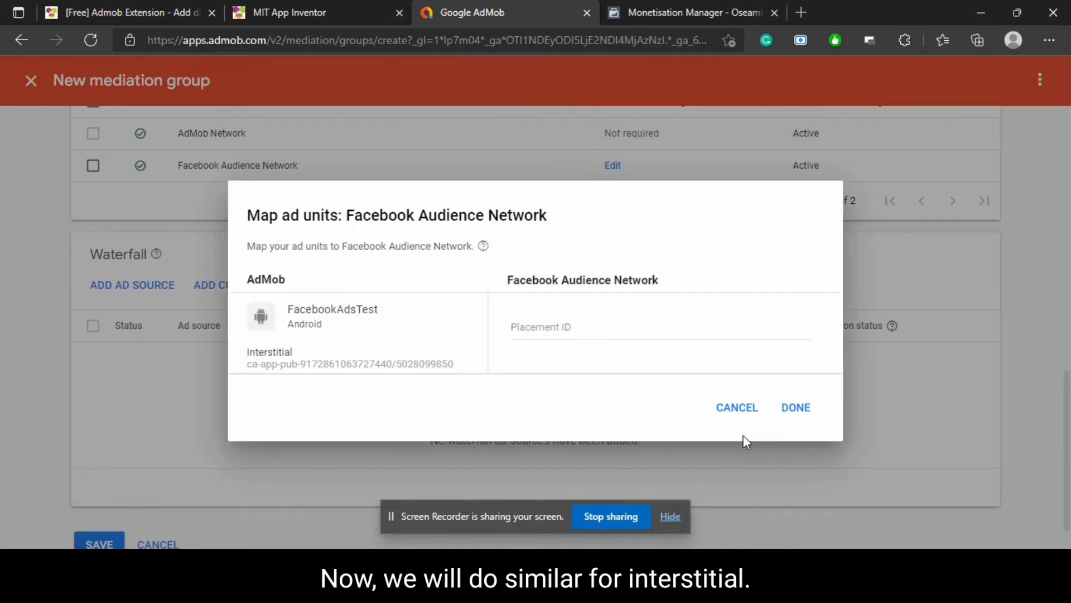
- Map the waterfall source's Interstitial unit to the same copied Interstitial Ad placement ID
{"action": "left_click", "coordinate": [596, 326]}
{"action": "key", "text": "ctrl+v"}
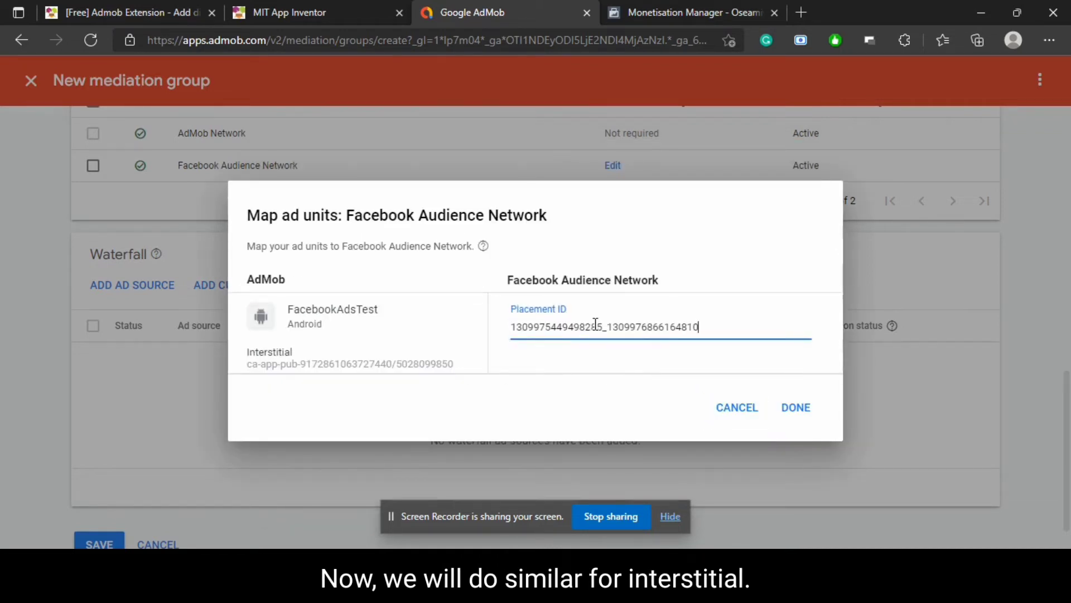
{"action": "left_click", "coordinate": [814, 411]}
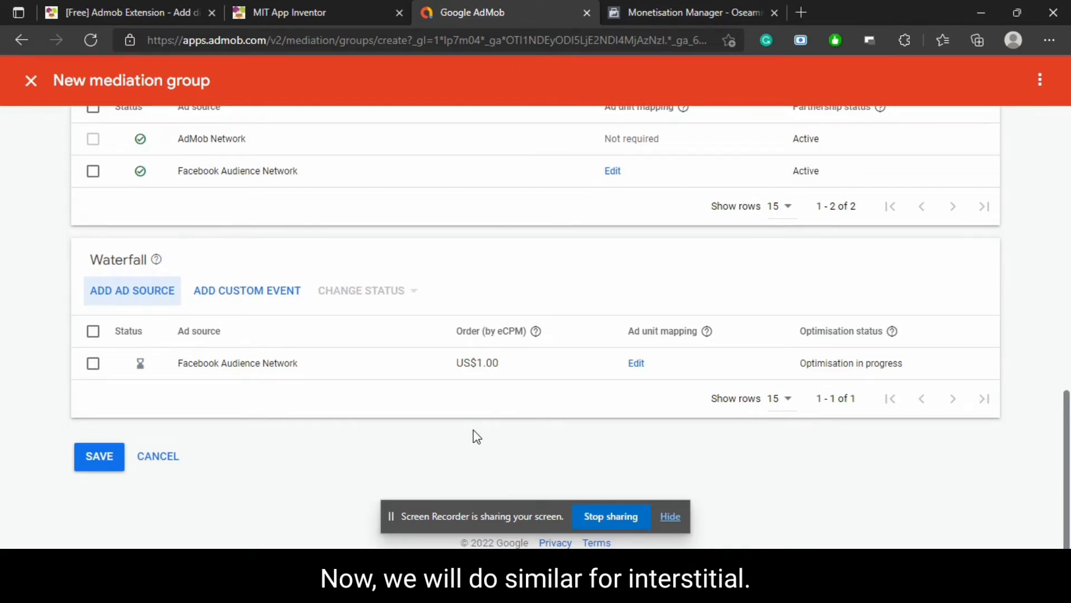
- Save the interstitial mediation group and switch back to Monetisation Manager
{"action": "left_click", "coordinate": [108, 455]}
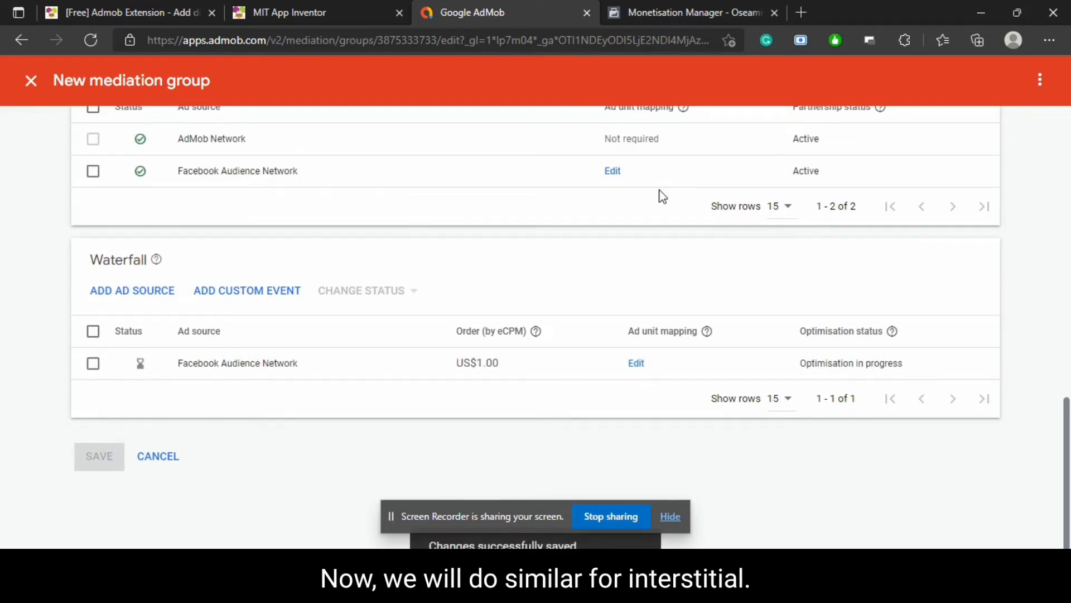
{"action": "left_click", "coordinate": [689, 6]}
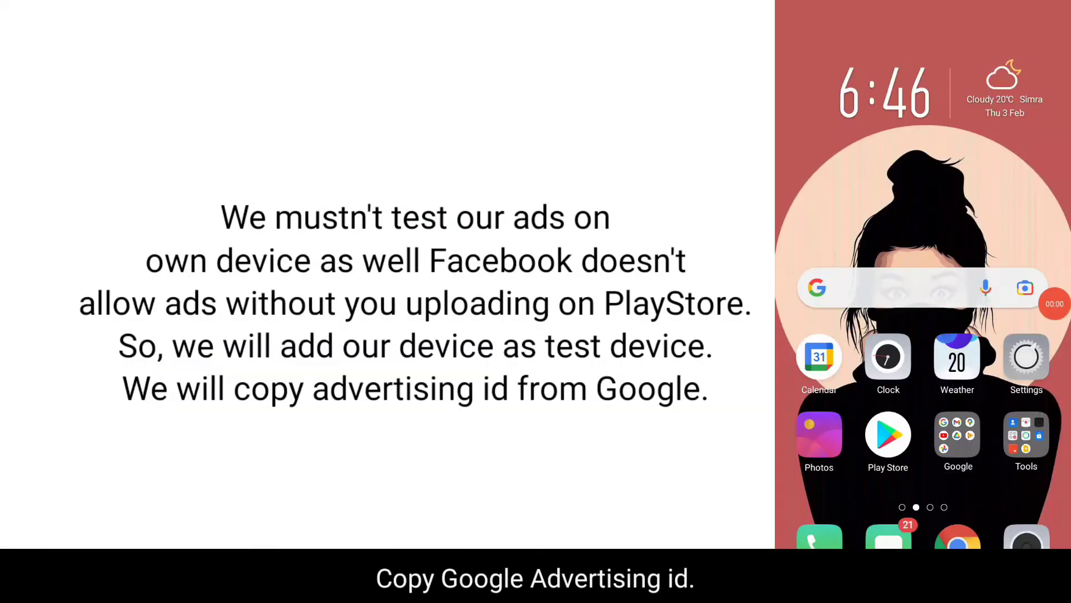
- On the phone, open the Ads page of the Google service settings and copy the device's advertising ID
{"action": "left_click_drag", "start_coordinate": [924, 3], "coordinate": [924, 334]}
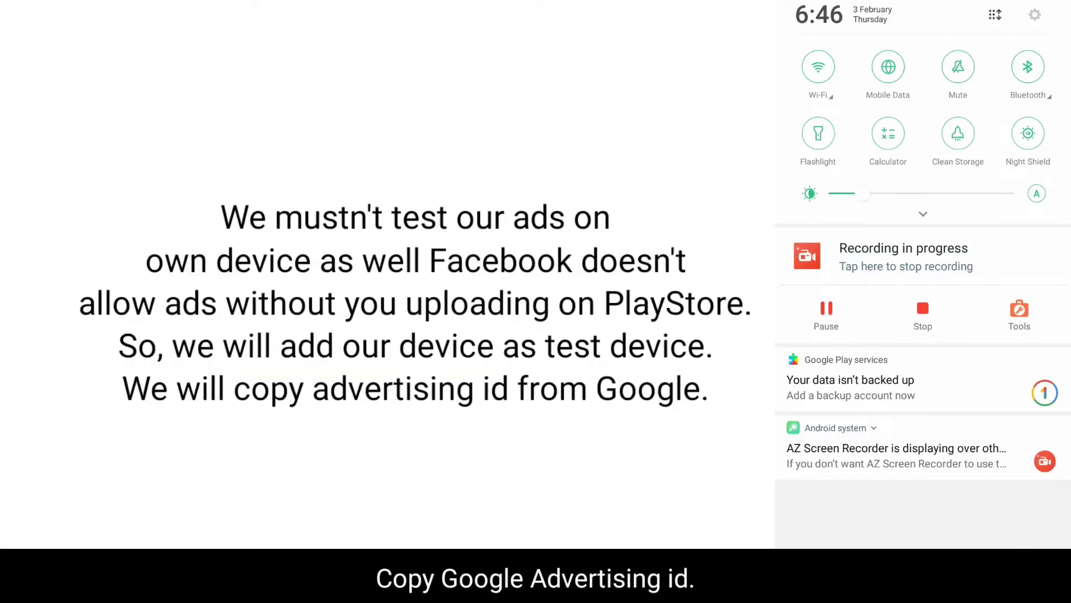
{"action": "left_click", "coordinate": [1035, 14]}
{"action": "scroll", "coordinate": [923, 290], "scroll_direction": "down", "scroll_amount": 5}
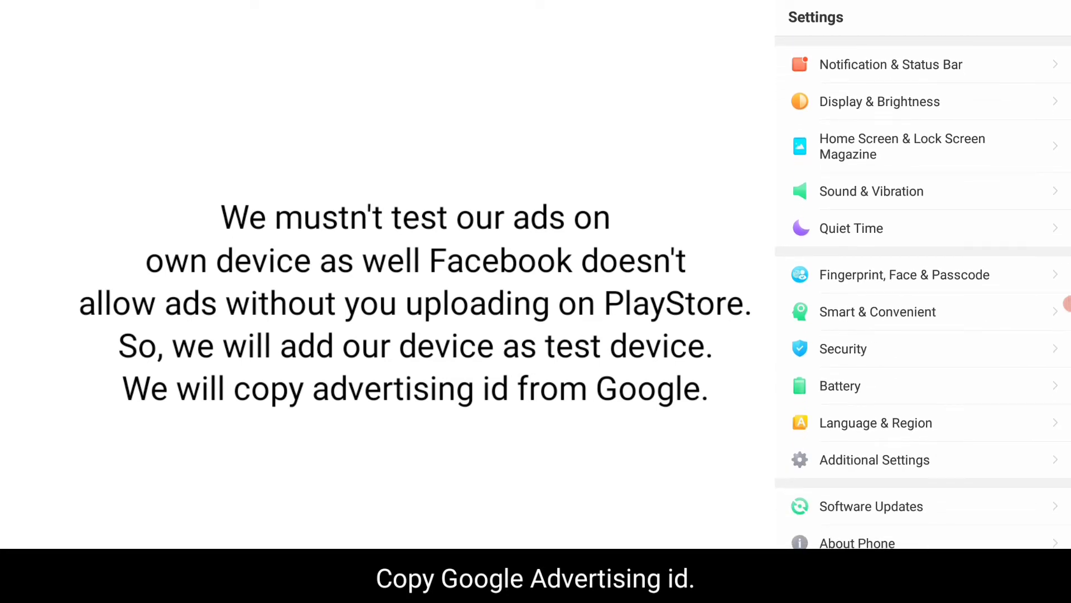
{"action": "scroll", "coordinate": [923, 291], "scroll_direction": "down", "scroll_amount": 3}
{"action": "left_click", "coordinate": [837, 456]}
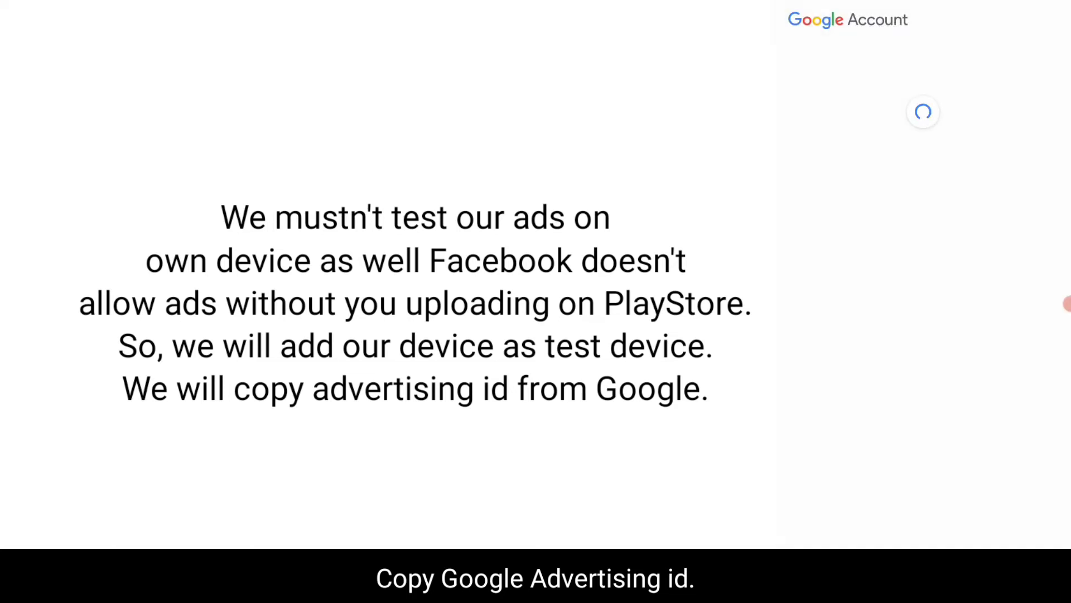
{"action": "scroll", "coordinate": [1066, 304], "scroll_direction": "down", "scroll_amount": 3}
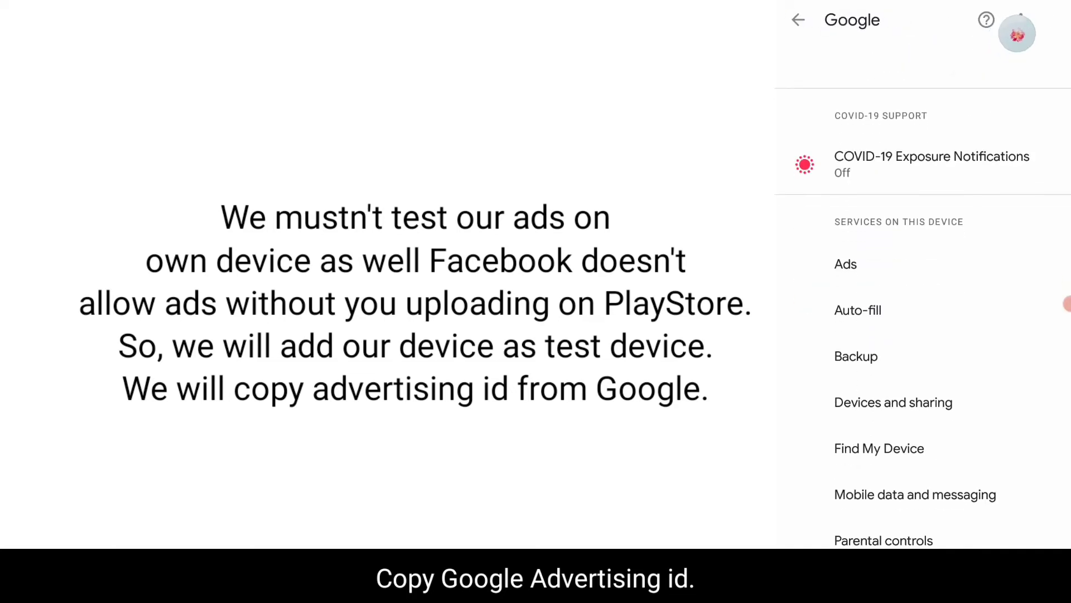
{"action": "left_click", "coordinate": [846, 219]}
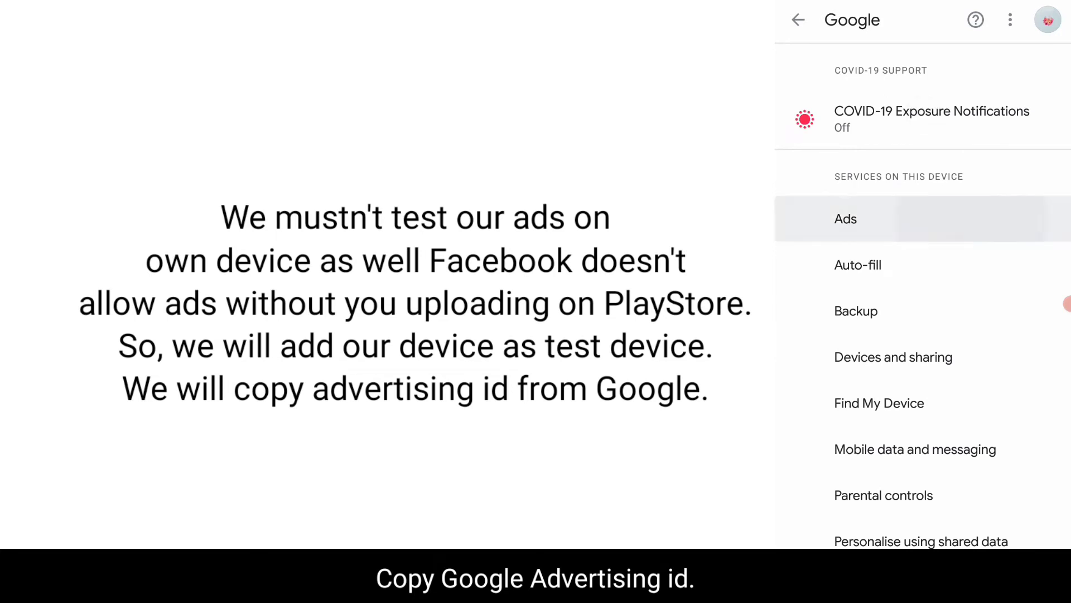
{"action": "left_click", "coordinate": [1000, 306]}
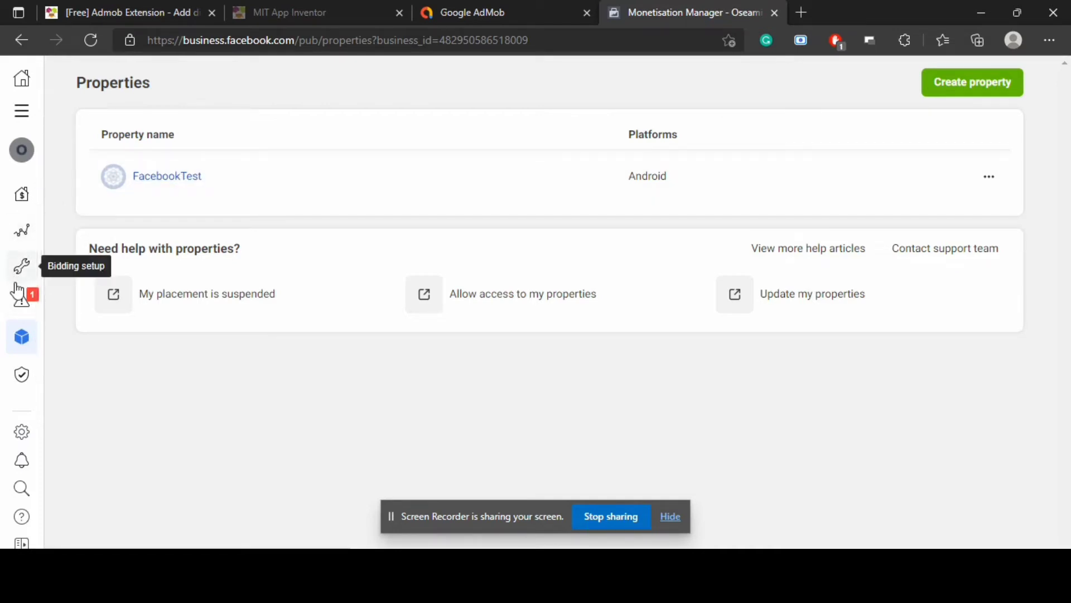
- Look over the outstanding issues for FacebookTest in Monetisation Manager and go to the integration's Testing page
{"action": "left_click", "coordinate": [22, 304]}
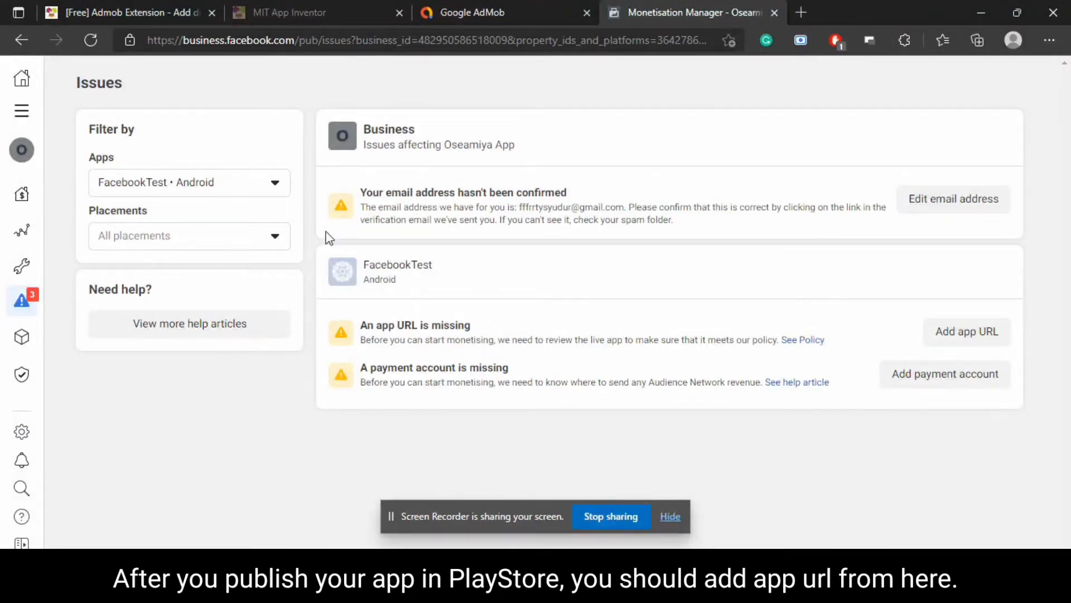
{"action": "left_click", "coordinate": [20, 337]}
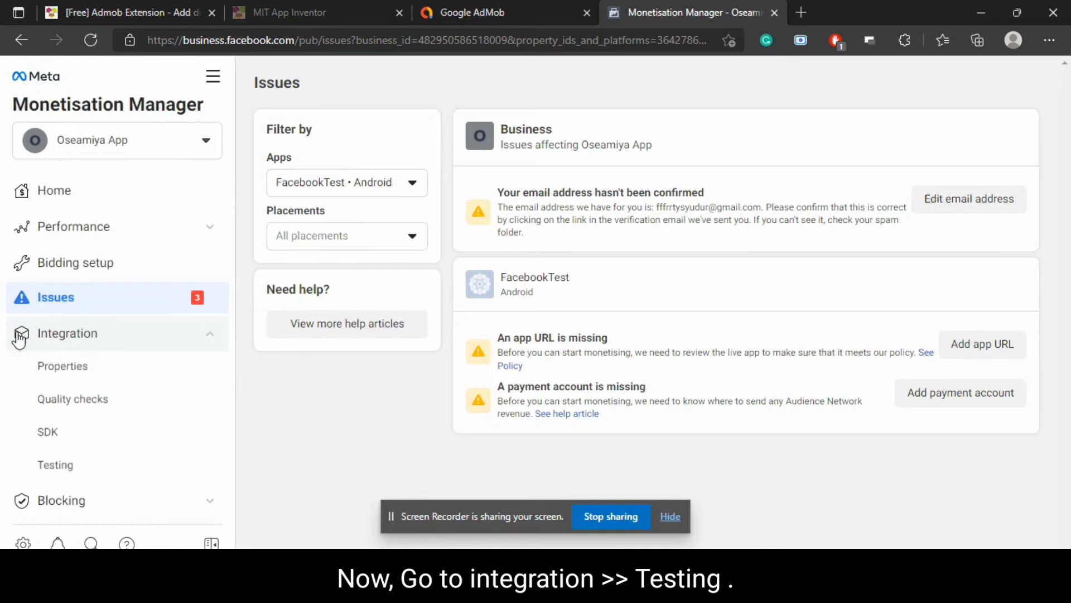
{"action": "left_click", "coordinate": [100, 474]}
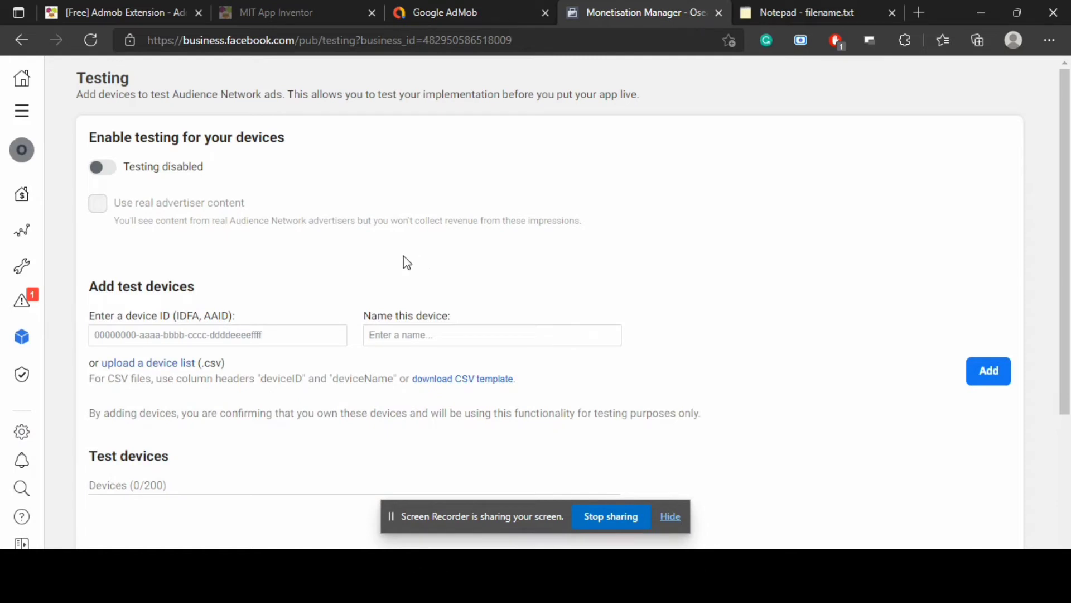
- Enable testing for devices and turn on the use of real advertiser content
{"action": "left_click", "coordinate": [112, 168]}
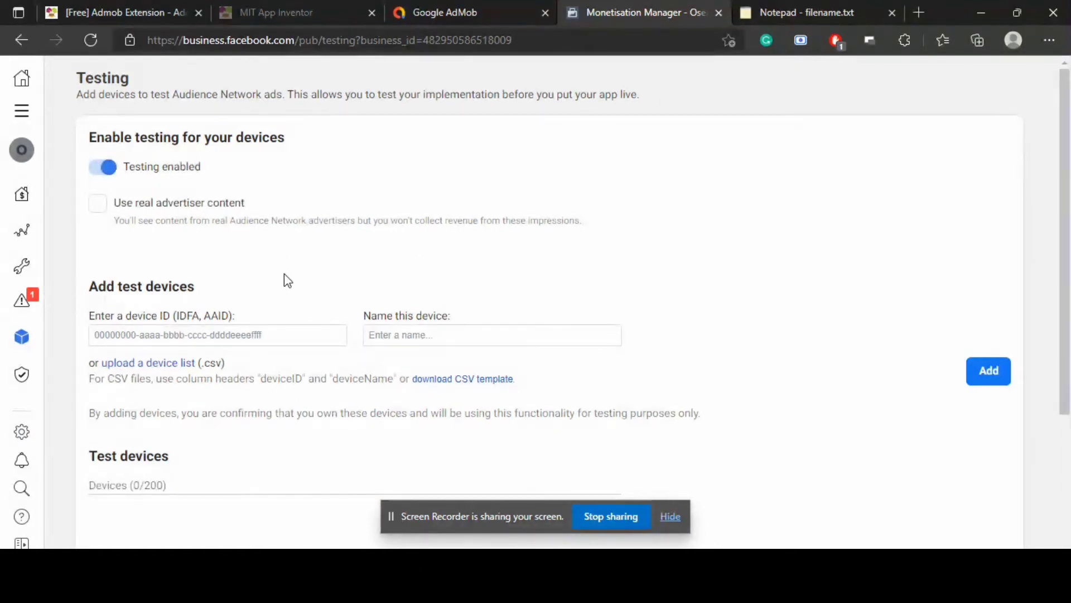
{"action": "scroll", "coordinate": [280, 257], "scroll_direction": "down", "scroll_amount": 1}
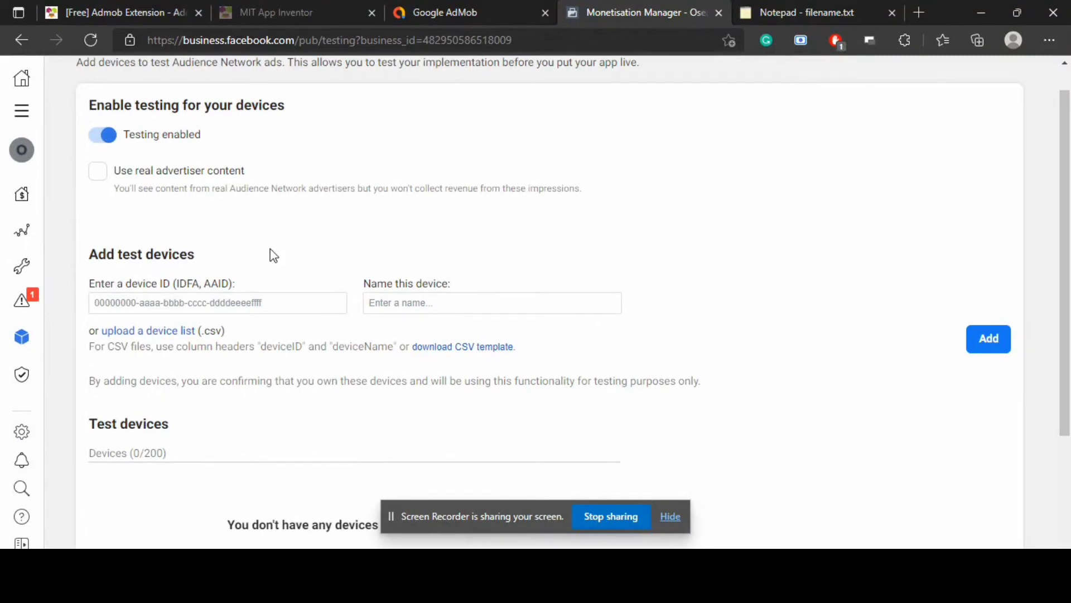
{"action": "left_click", "coordinate": [98, 175]}
{"action": "scroll", "coordinate": [334, 241], "scroll_direction": "down", "scroll_amount": 1}
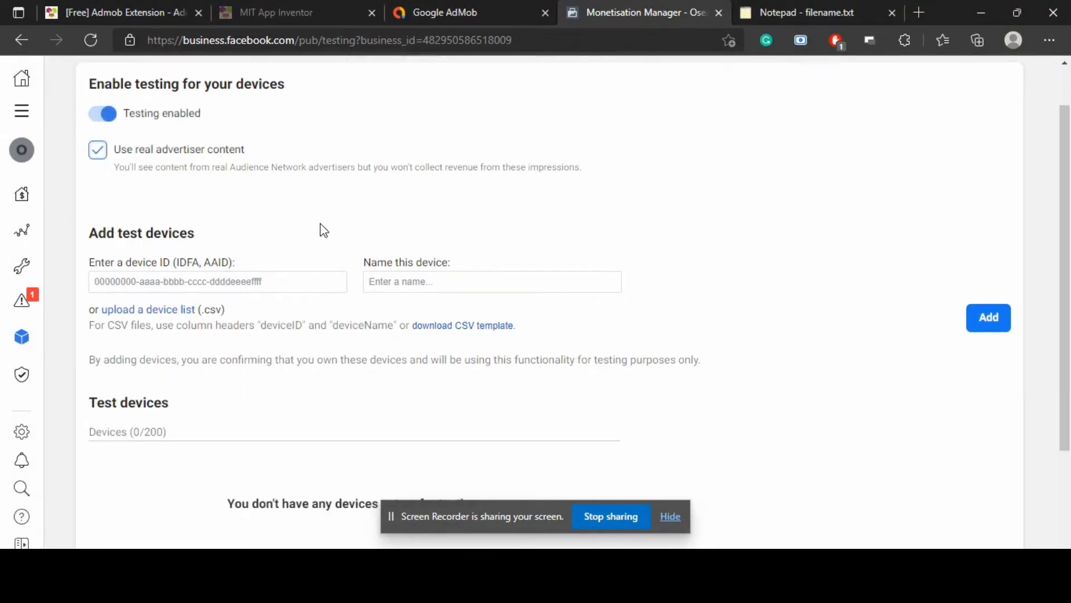
- Add a test device with the phone's copied advertising ID and the name "My Oppo Device"
{"action": "left_click", "coordinate": [228, 285]}
{"action": "type", "text": "c7f884ae-68b0-422a-93d8-9e03f9381750"}
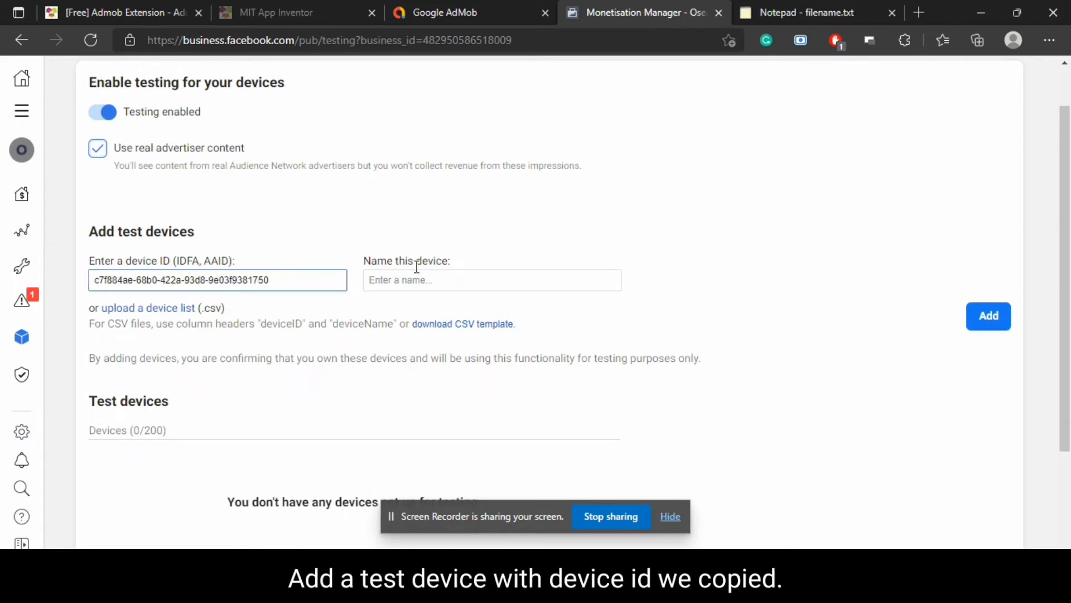
{"action": "left_click", "coordinate": [436, 283]}
{"action": "type", "text": "My Oppo Device"}
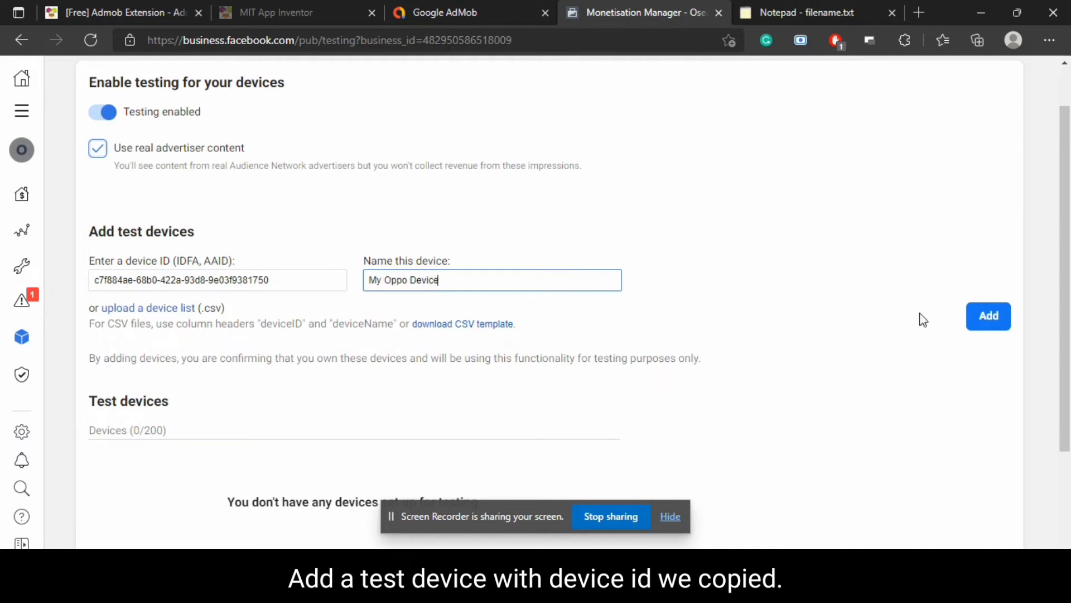
{"action": "left_click", "coordinate": [983, 324]}
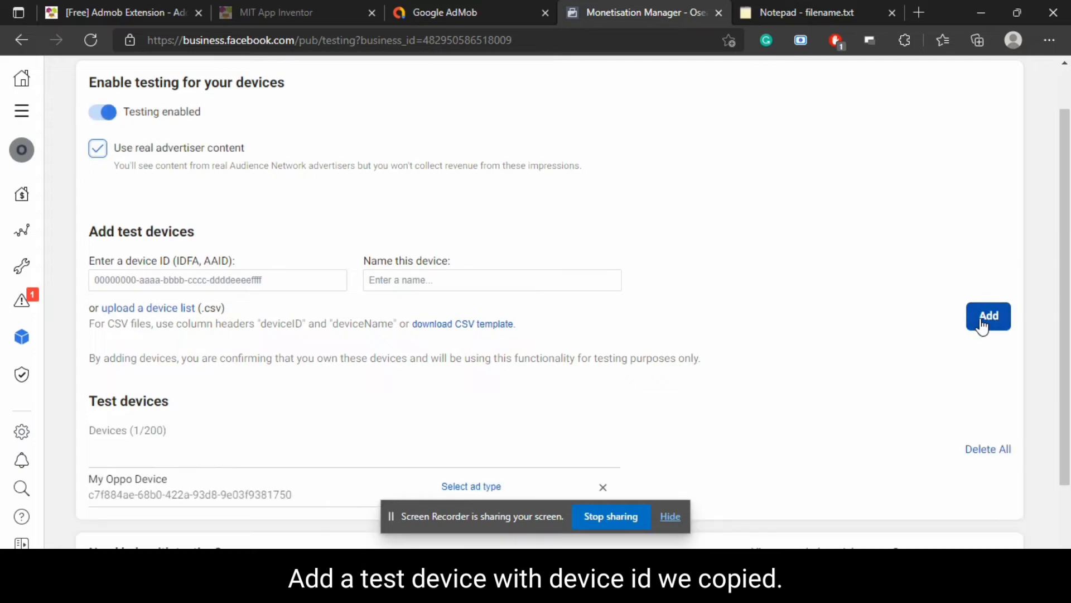
{"action": "scroll", "coordinate": [855, 359], "scroll_direction": "down", "scroll_amount": 2}
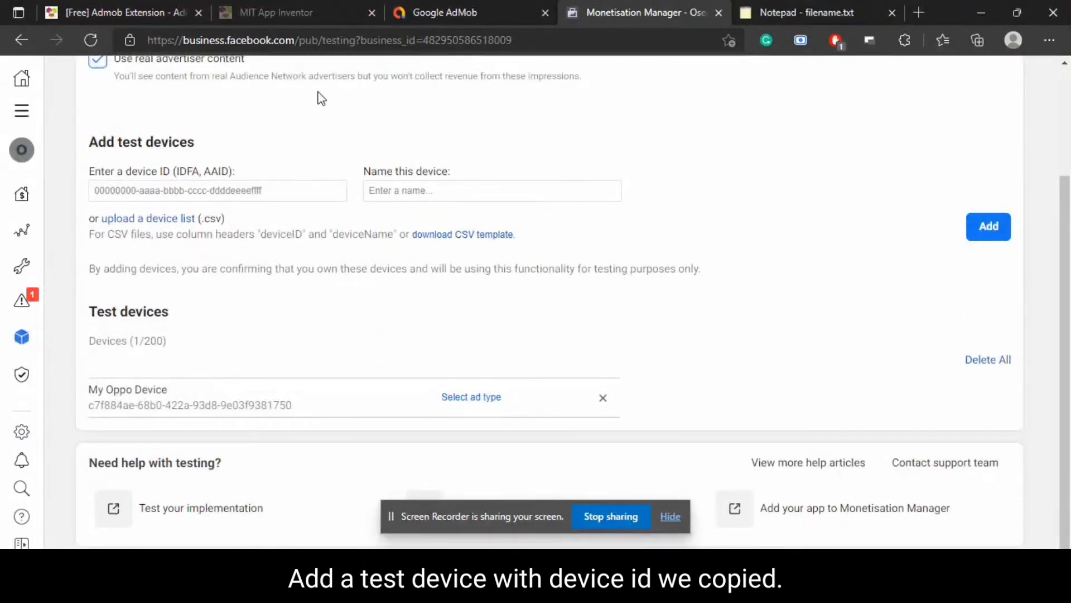
- Dismiss the App Inventor welcome message and download the latest AdMob Banner extension from the Admob Extension documentation page
{"action": "left_click", "coordinate": [294, 10]}
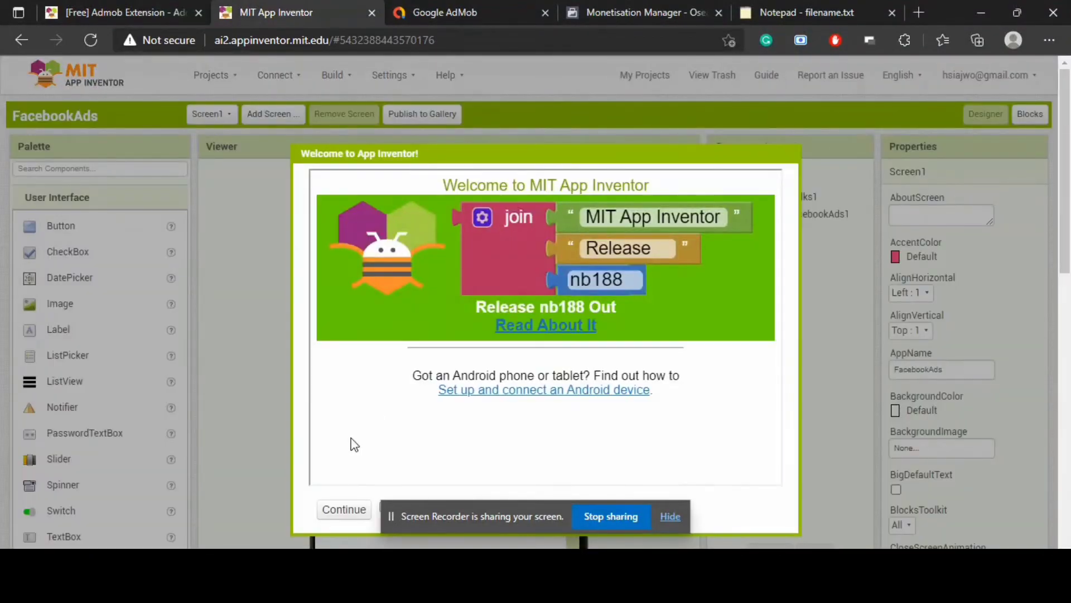
{"action": "left_click", "coordinate": [339, 510]}
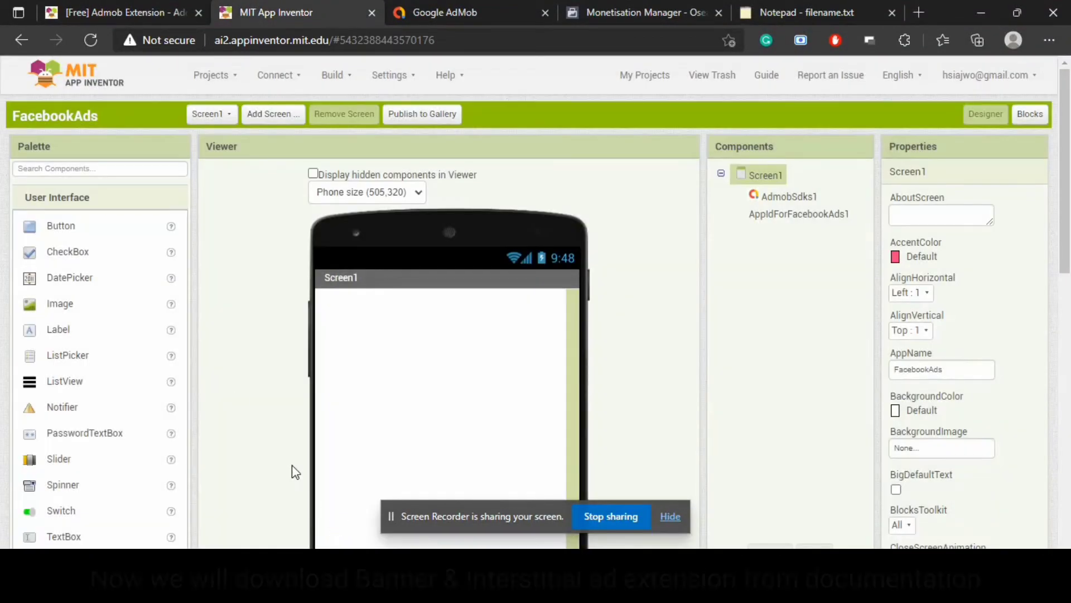
{"action": "left_click", "coordinate": [126, 7]}
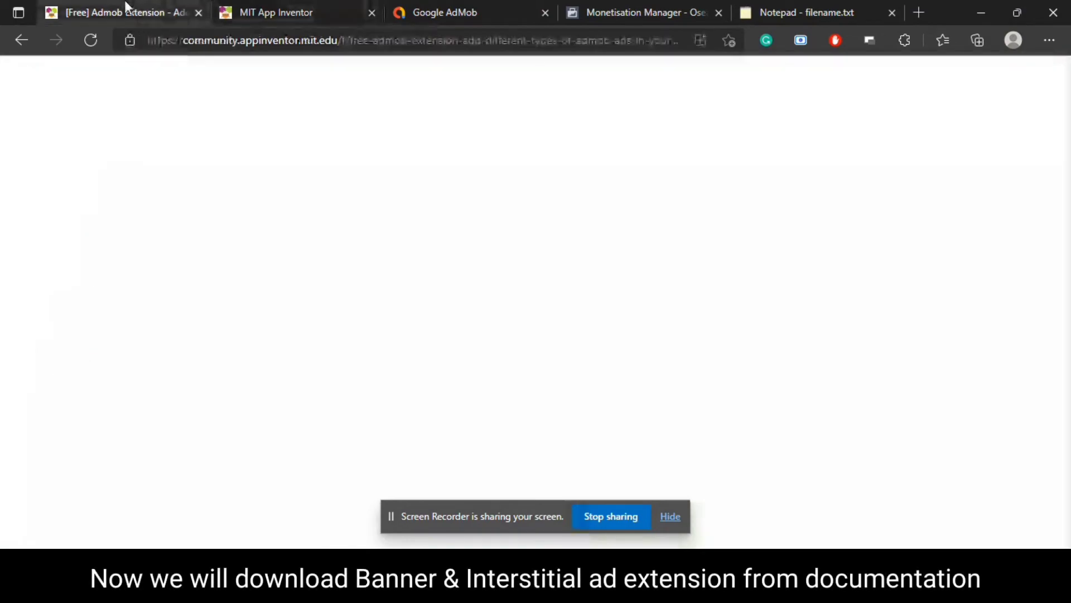
{"action": "scroll", "coordinate": [267, 255], "scroll_direction": "up", "scroll_amount": 15}
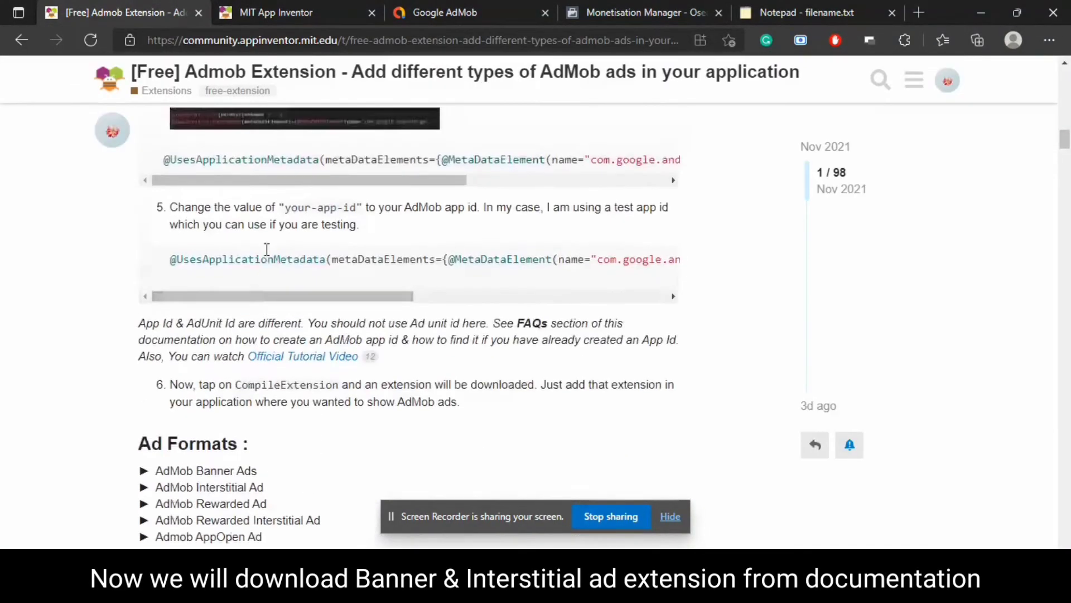
{"action": "scroll", "coordinate": [323, 397], "scroll_direction": "down", "scroll_amount": 20}
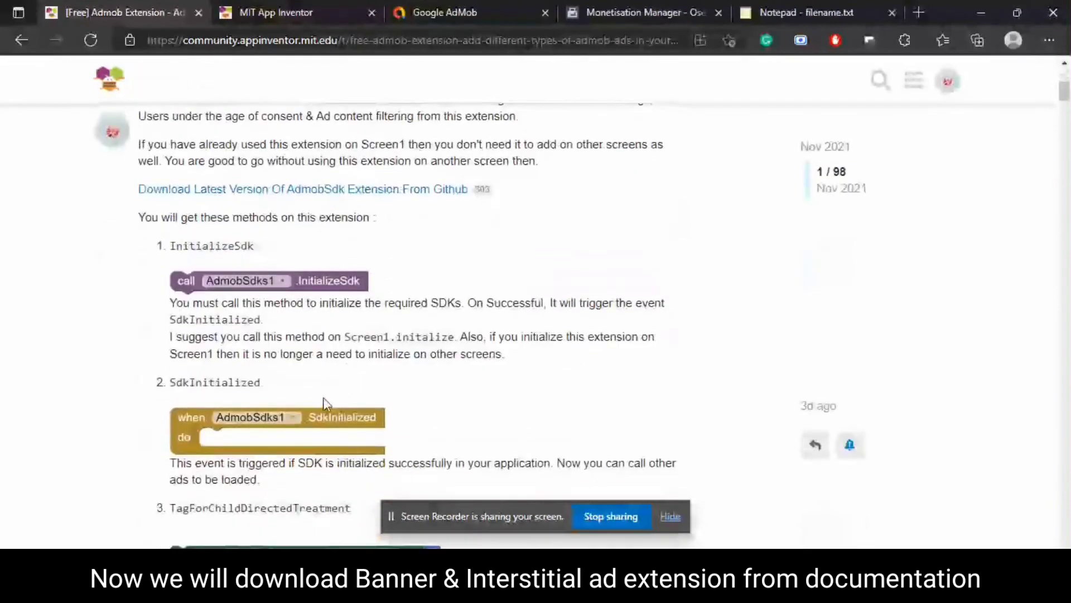
{"action": "scroll", "coordinate": [319, 400], "scroll_direction": "down", "scroll_amount": 6}
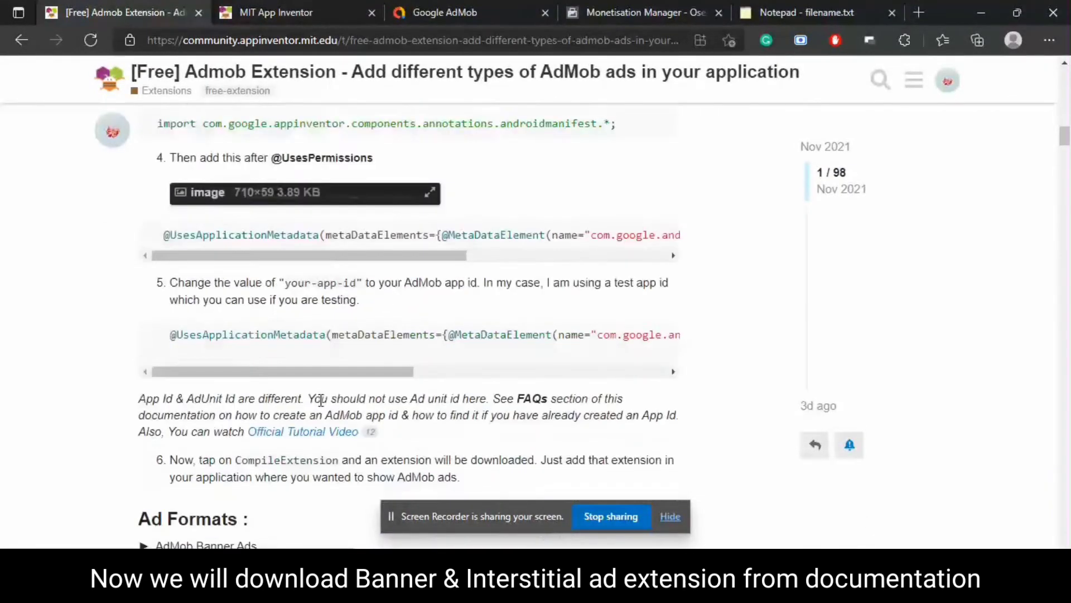
{"action": "left_click", "coordinate": [231, 315]}
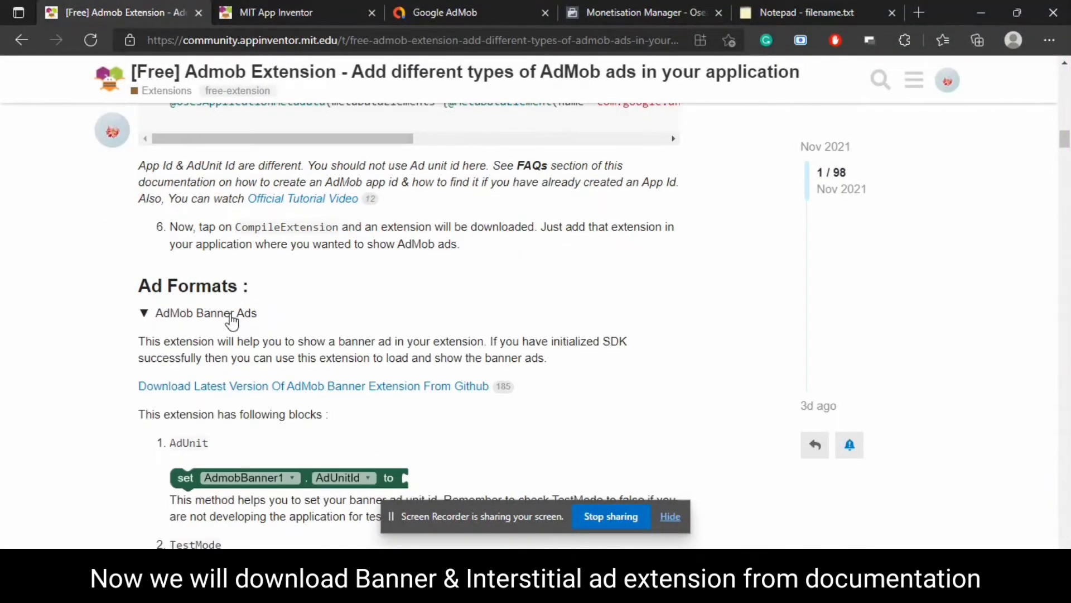
{"action": "left_click", "coordinate": [322, 388]}
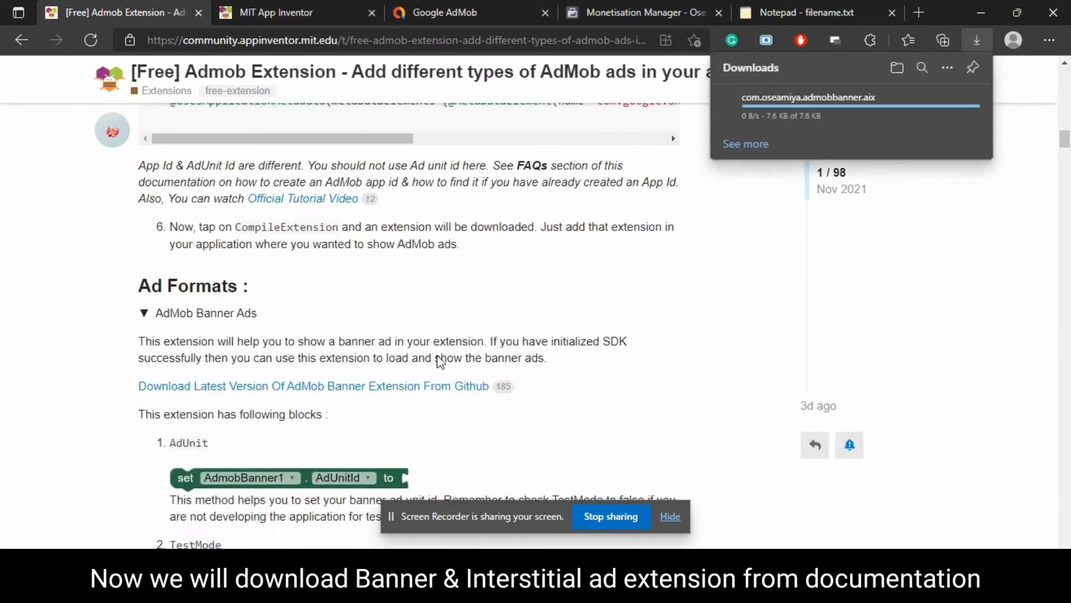
- Download the latest AdMob Interstitial extension from the Ad Formats part of the documentation
{"action": "scroll", "coordinate": [483, 398], "scroll_direction": "down", "scroll_amount": 10}
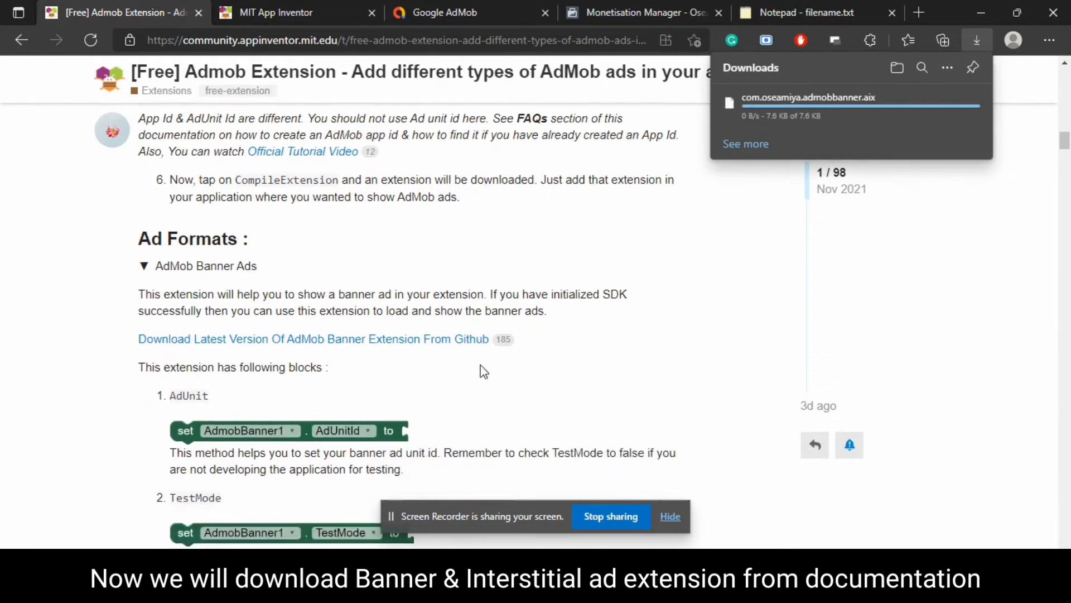
{"action": "scroll", "coordinate": [423, 393], "scroll_direction": "down", "scroll_amount": 10}
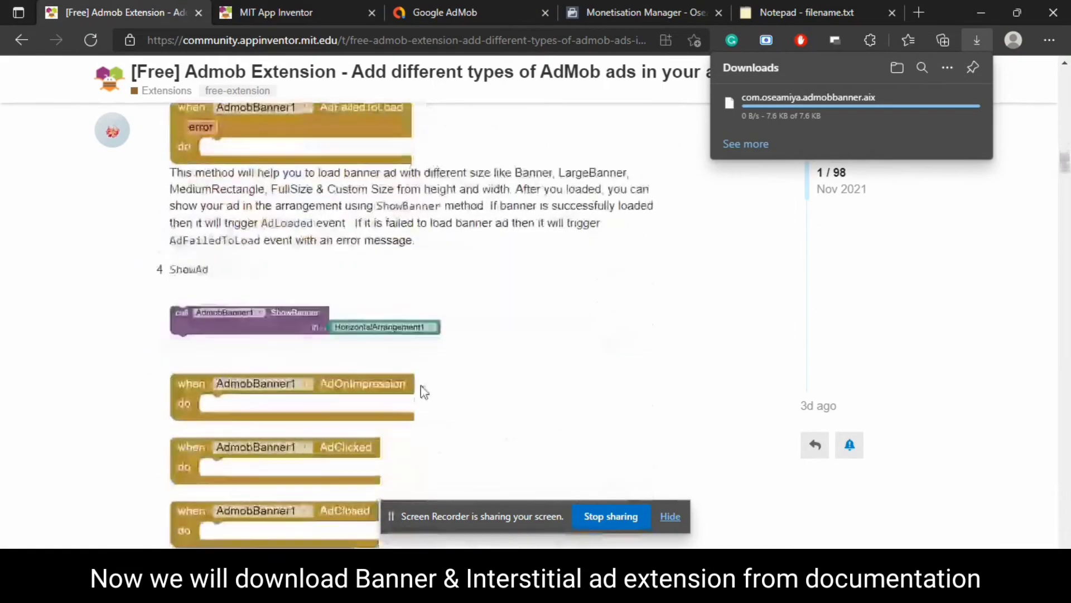
{"action": "scroll", "coordinate": [426, 352], "scroll_direction": "up", "scroll_amount": 1}
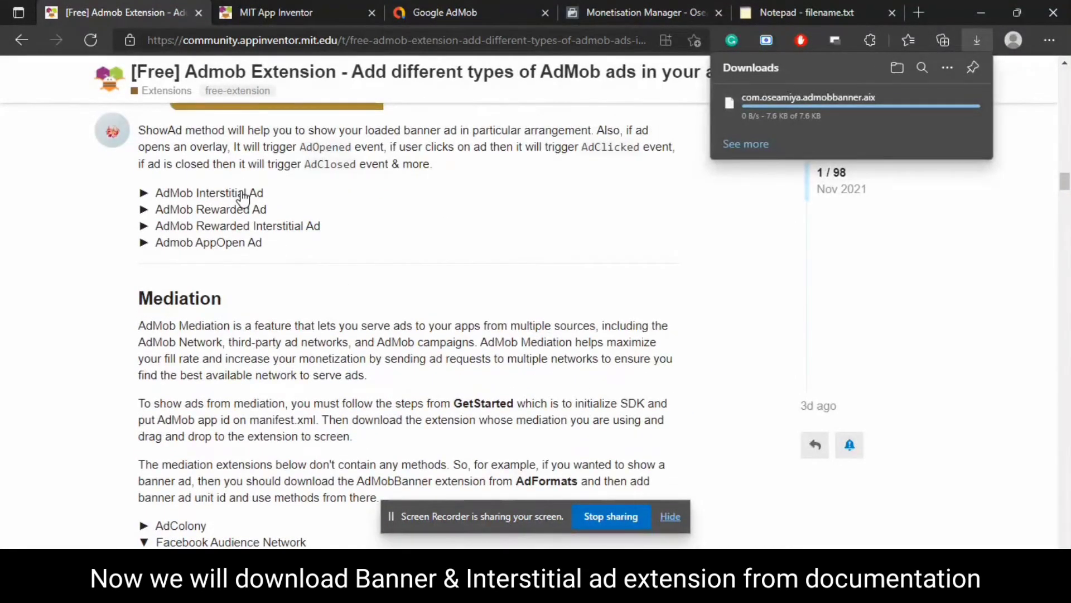
{"action": "left_click", "coordinate": [243, 193]}
{"action": "left_click", "coordinate": [244, 194]}
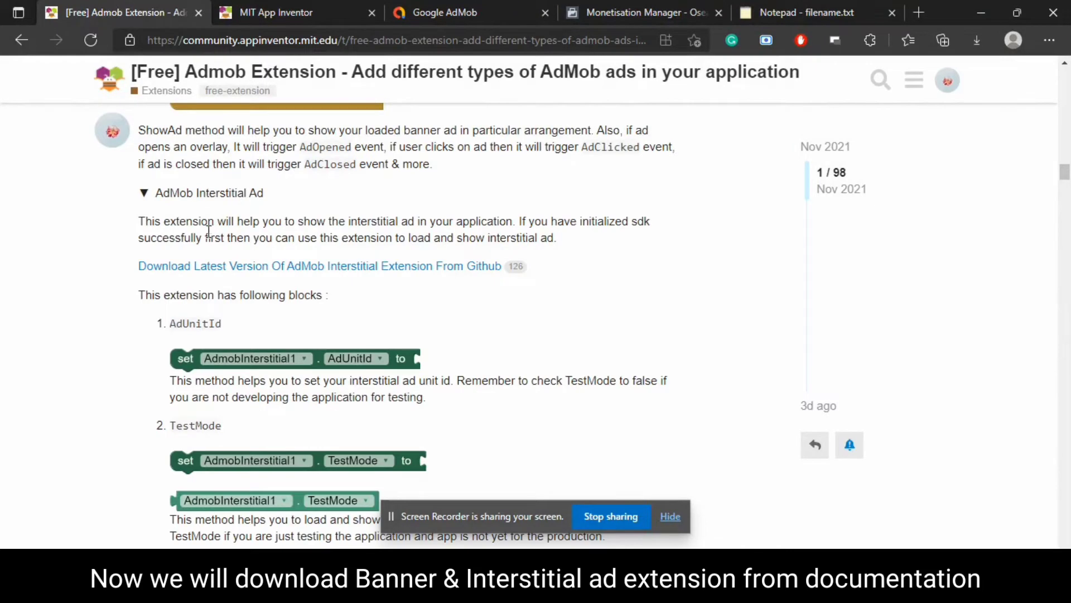
{"action": "left_click", "coordinate": [368, 268]}
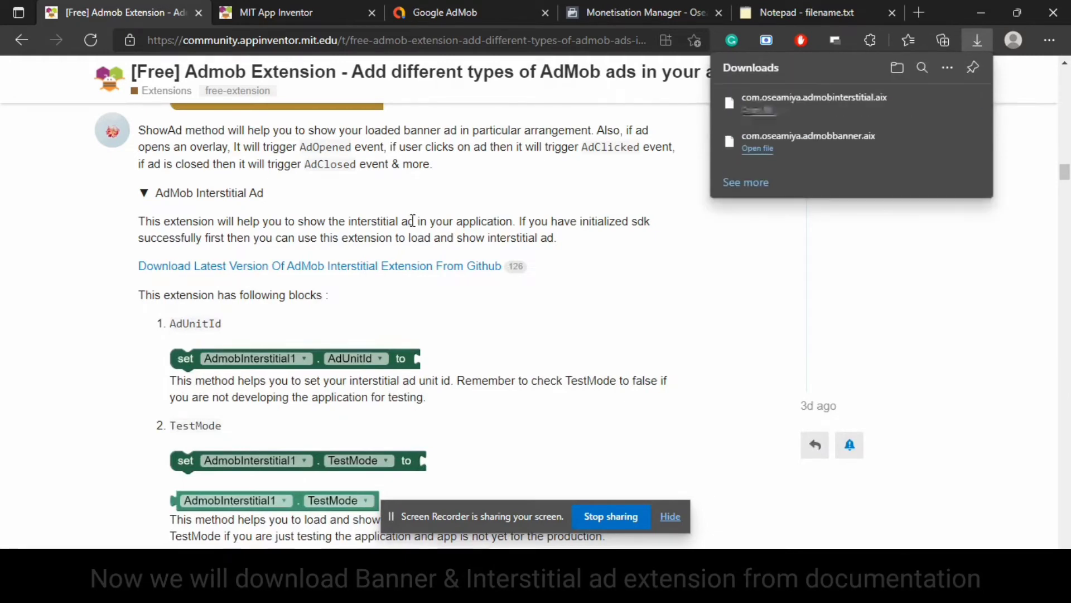
- Close the Notepad page and import the downloaded com.oseamiya.admobbanner.aix extension into the FacebookAds project in App Inventor
{"action": "left_click", "coordinate": [296, 2]}
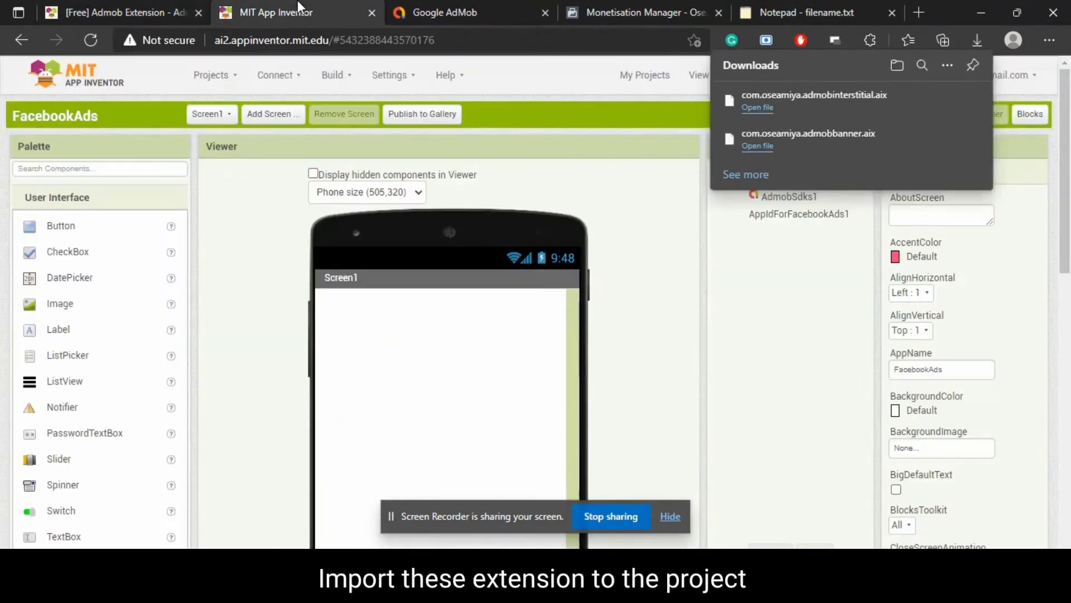
{"action": "left_click", "coordinate": [892, 12]}
{"action": "scroll", "coordinate": [139, 346], "scroll_direction": "down", "scroll_amount": 5}
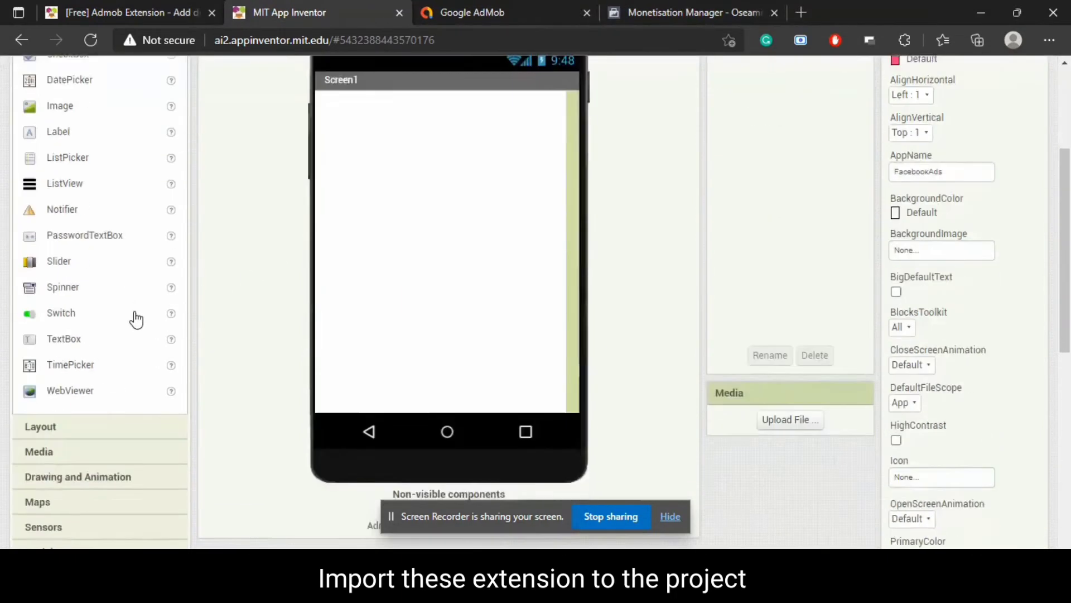
{"action": "scroll", "coordinate": [76, 437], "scroll_direction": "down", "scroll_amount": 5}
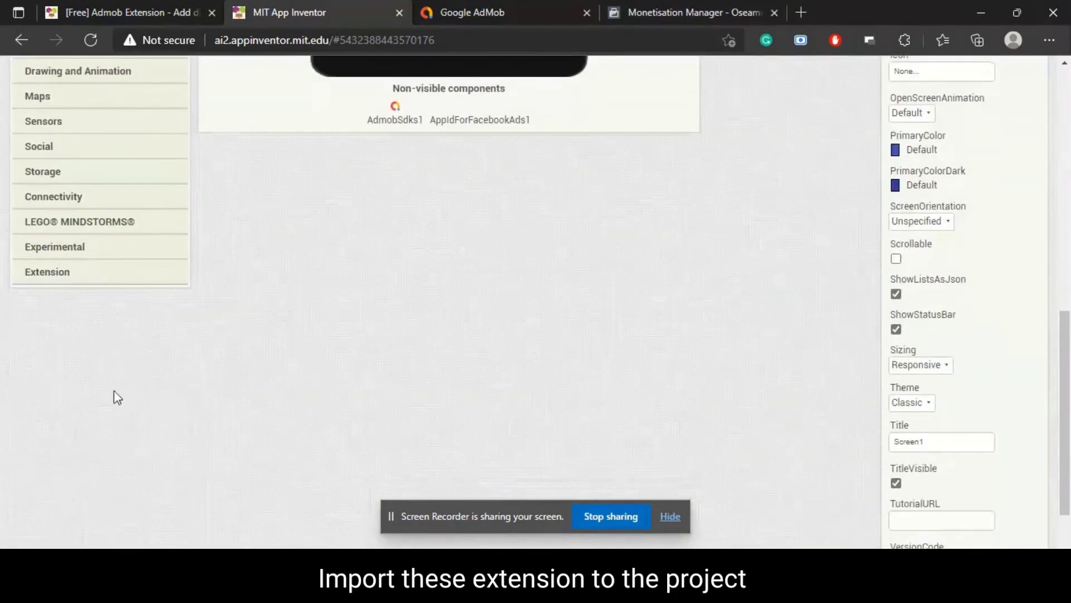
{"action": "left_click", "coordinate": [83, 274]}
{"action": "left_click", "coordinate": [102, 297]}
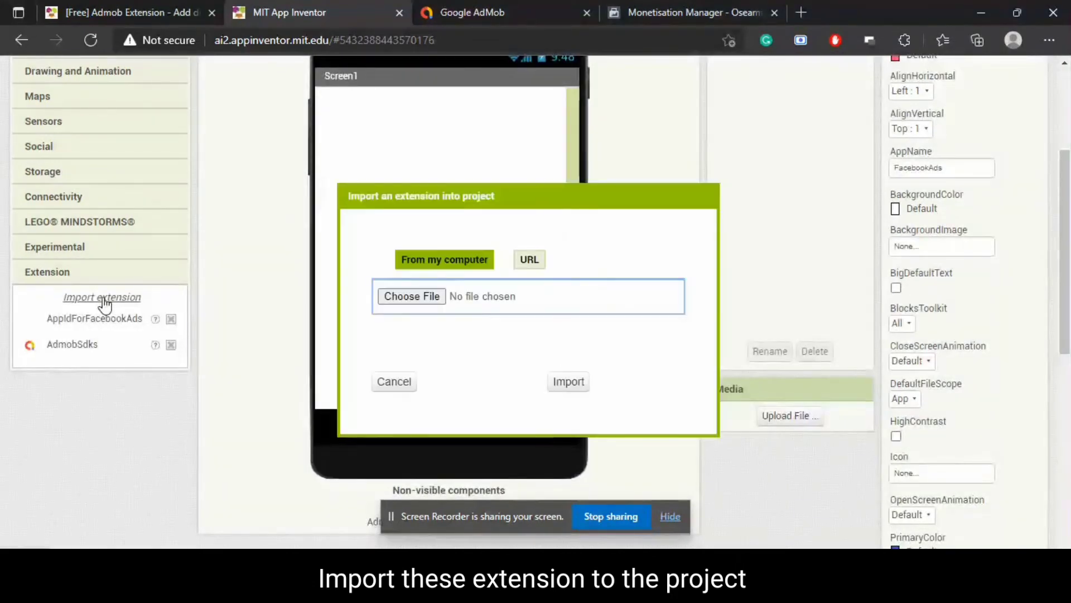
{"action": "left_click", "coordinate": [1050, 40]}
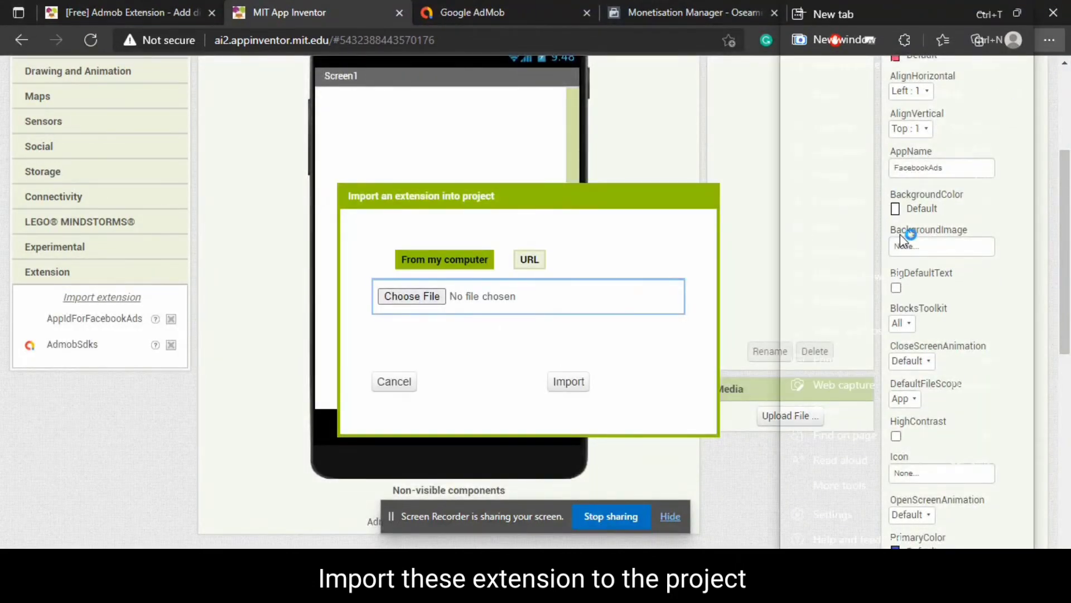
{"action": "mouse_move", "coordinate": [901, 237]}
{"action": "left_click", "coordinate": [880, 211]}
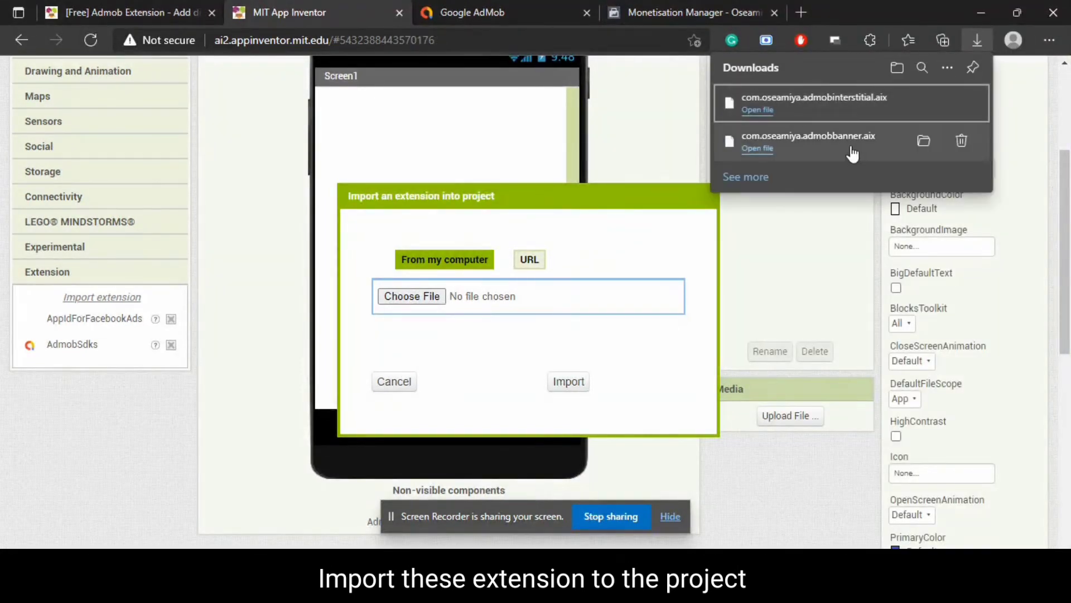
{"action": "left_click_drag", "start_coordinate": [851, 154], "coordinate": [496, 297]}
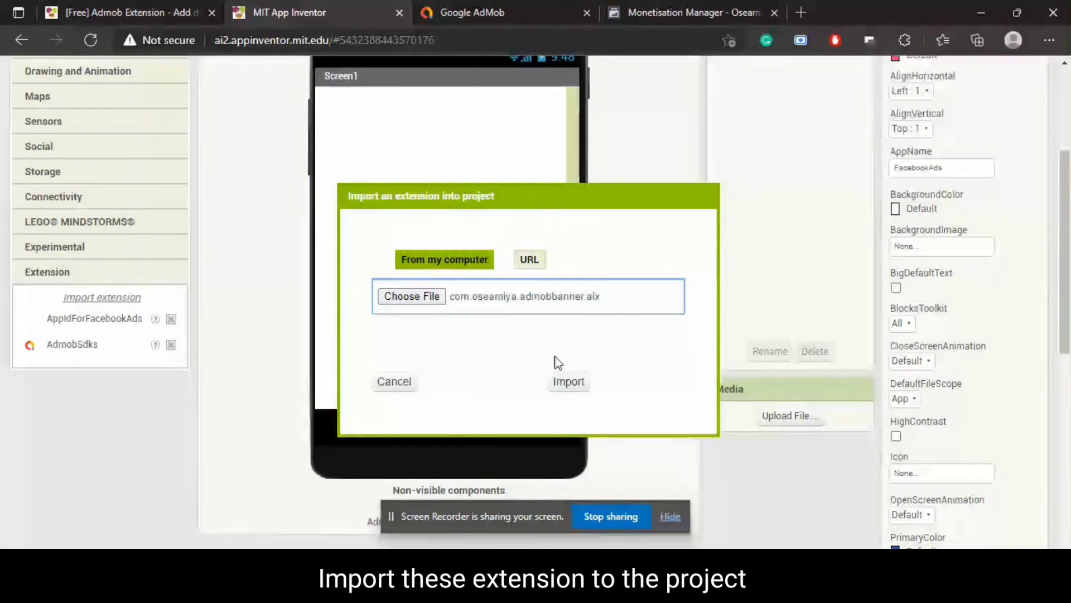
{"action": "left_click", "coordinate": [569, 382]}
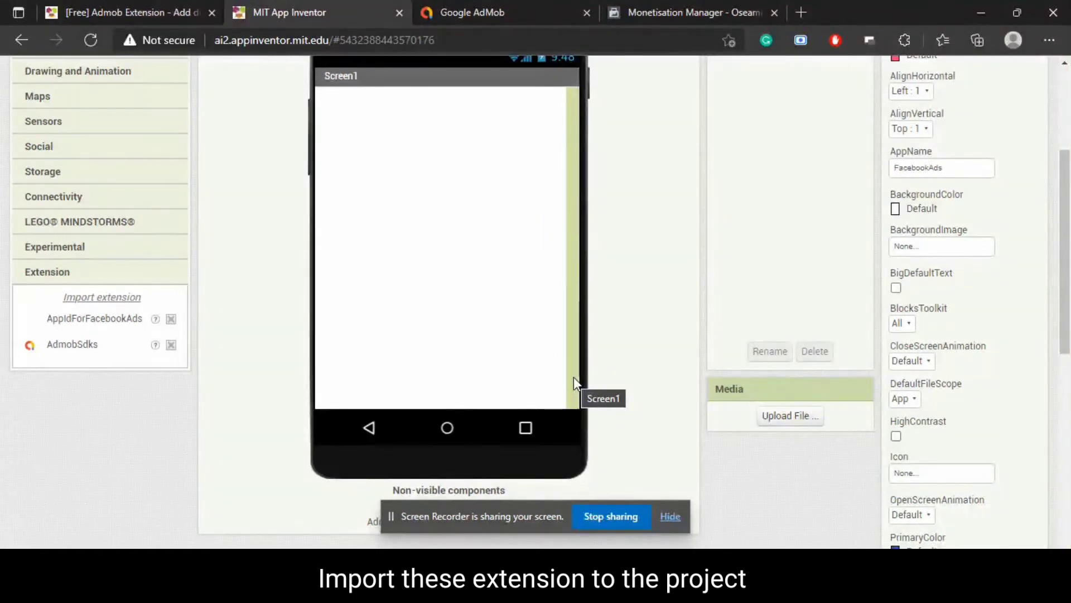
- Start another extension import from the computer and bring up the browser's recent downloads
{"action": "left_click", "coordinate": [129, 303]}
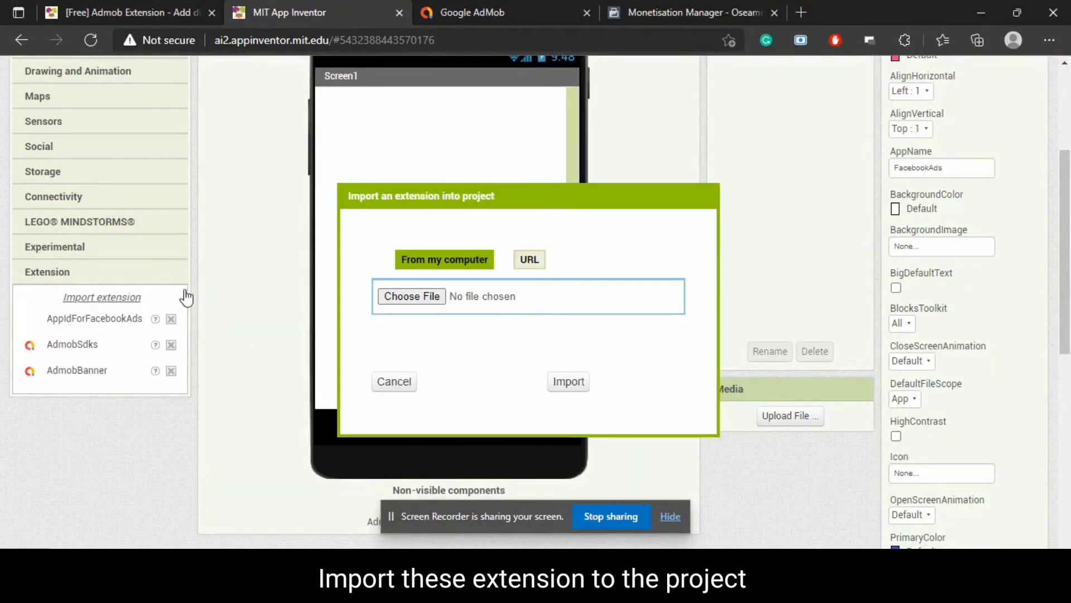
{"action": "left_click", "coordinate": [1041, 48]}
{"action": "left_click", "coordinate": [886, 200]}
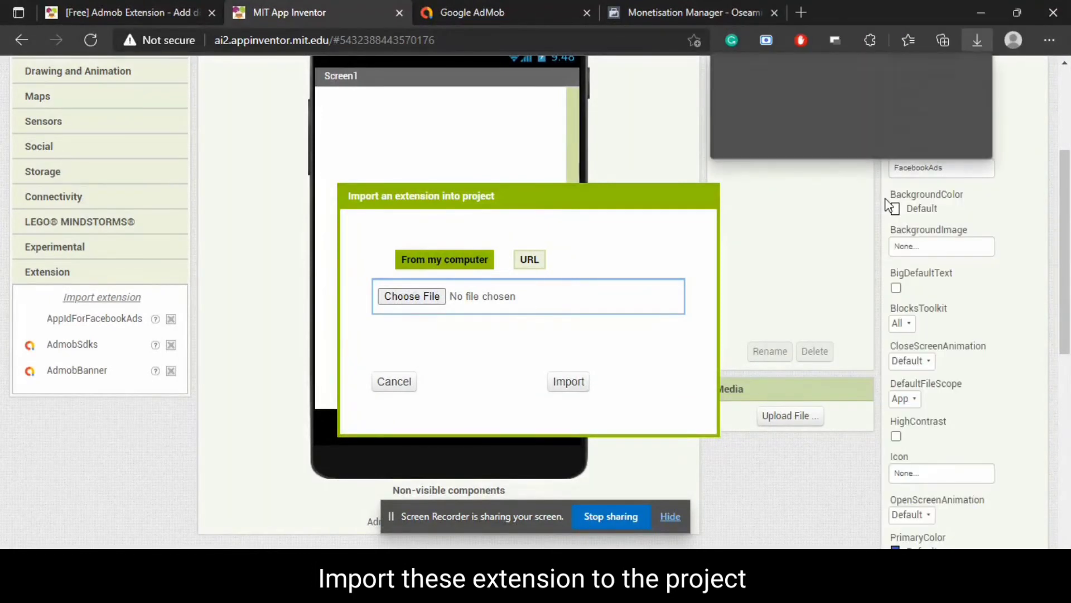